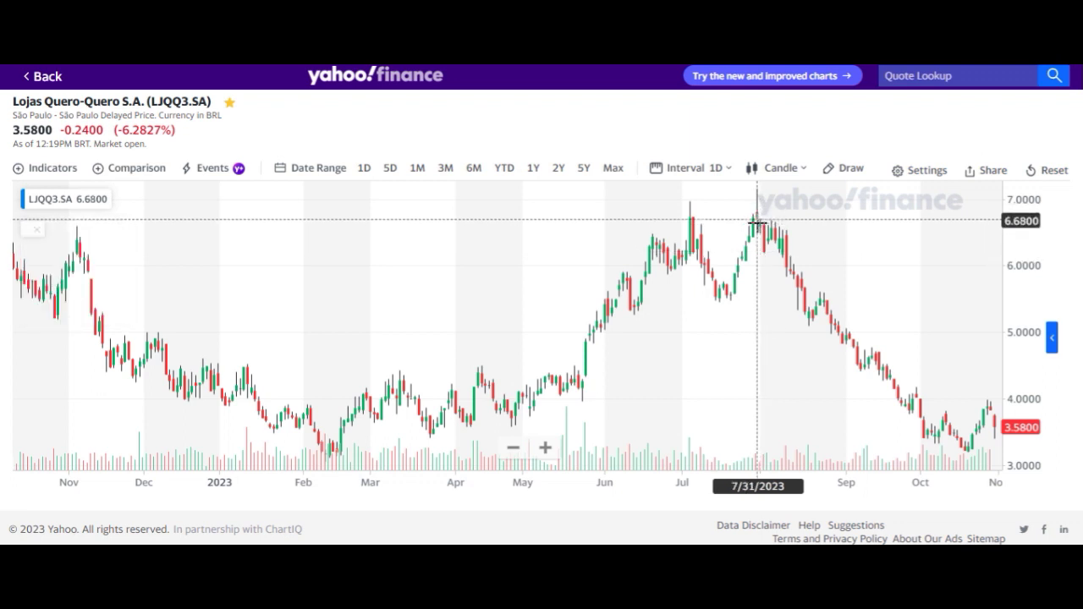
Examine the LJQQ3.SA daily candlestick chart over several time spans, from the 2020 listing through the October 2023 prices
scroll(753, 233, up, 5)
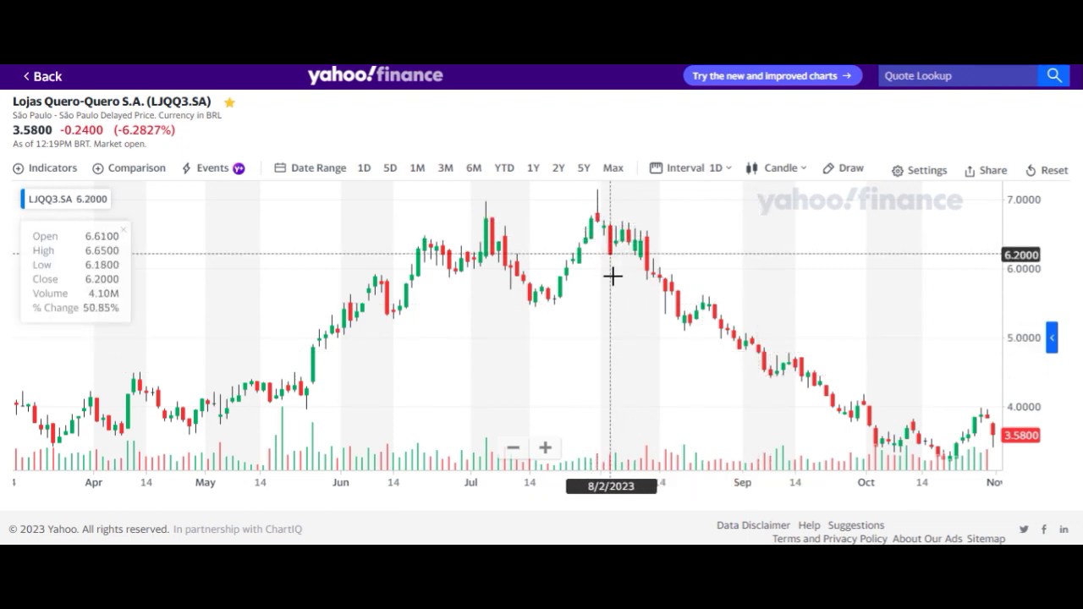
scroll(611, 274, down, 3)
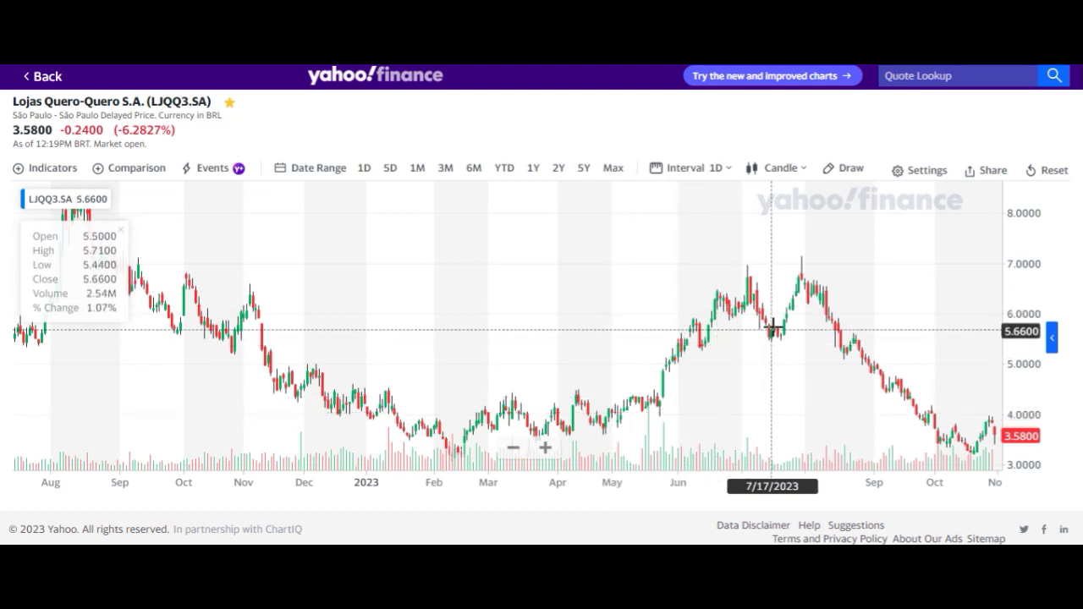
scroll(804, 323, down, 3)
scroll(767, 317, down, 5)
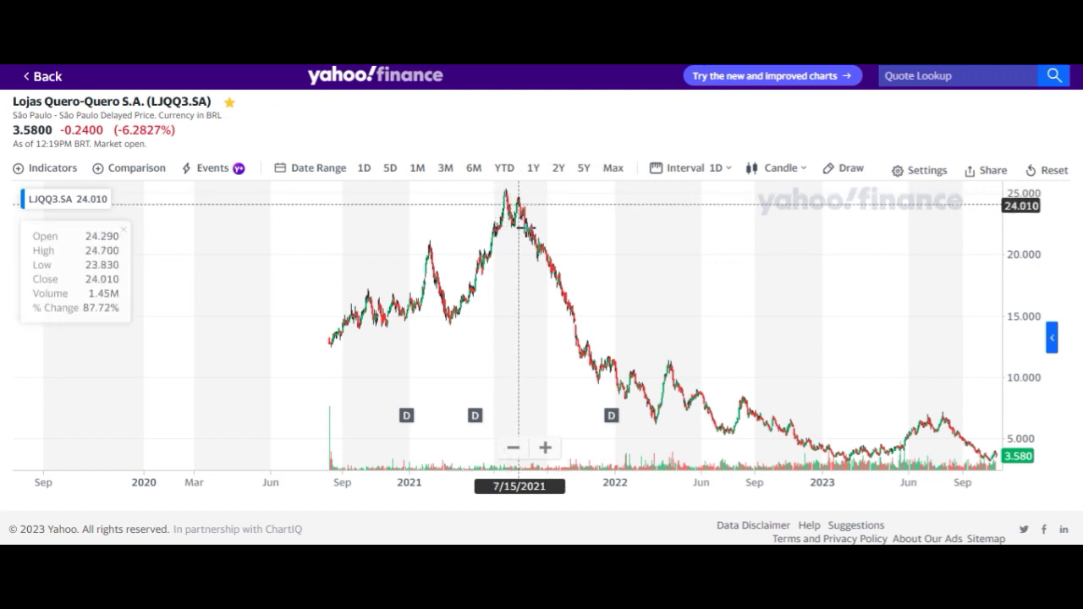
scroll(541, 281, up, 3)
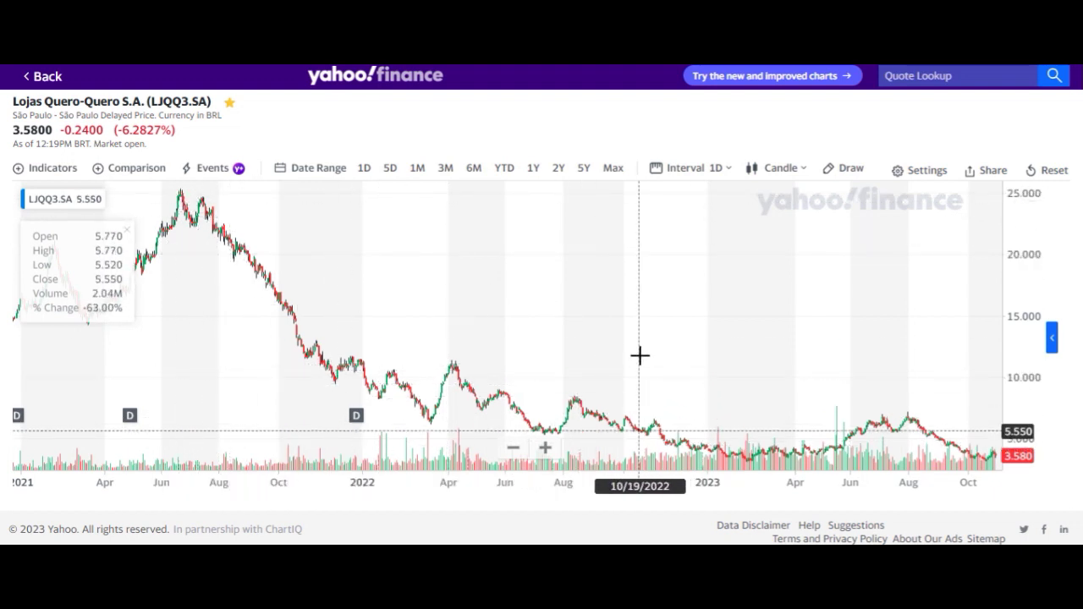
scroll(791, 358, up, 5)
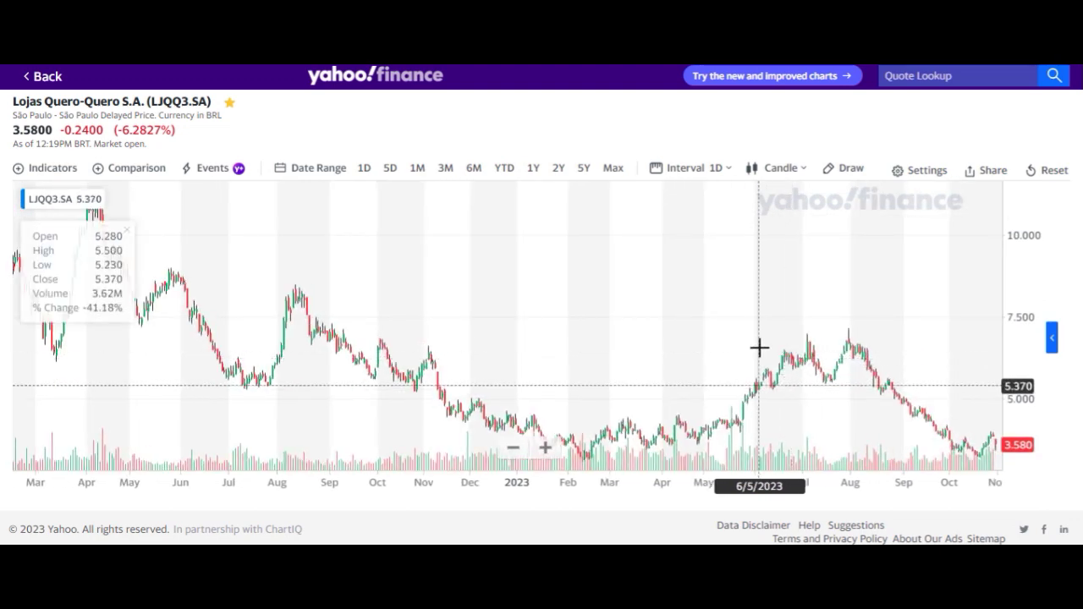
scroll(758, 347, up, 3)
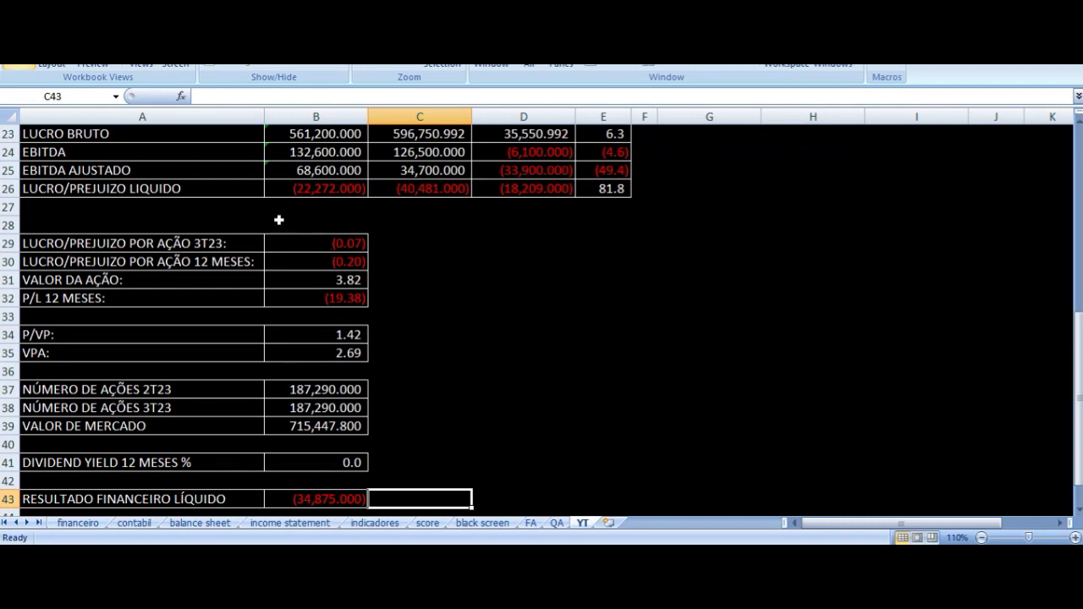
Switch to the Excel workbook and view the 3T22 versus 3T23 comparison in the first rows of the YT sheet
click(259, 170)
key(ctrl+Page_Down)
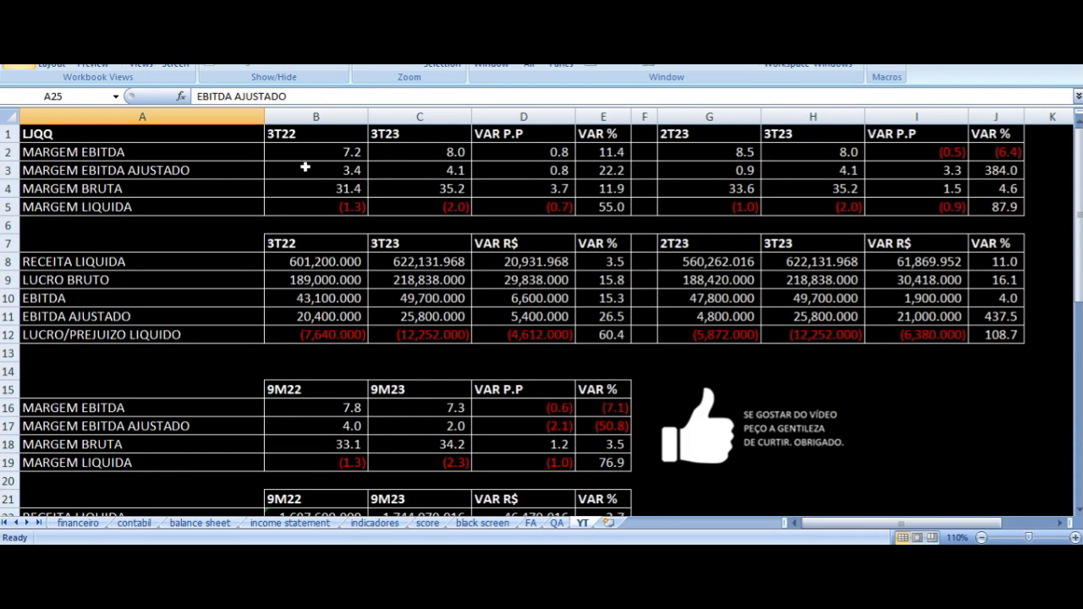
drag(315, 132, 514, 346)
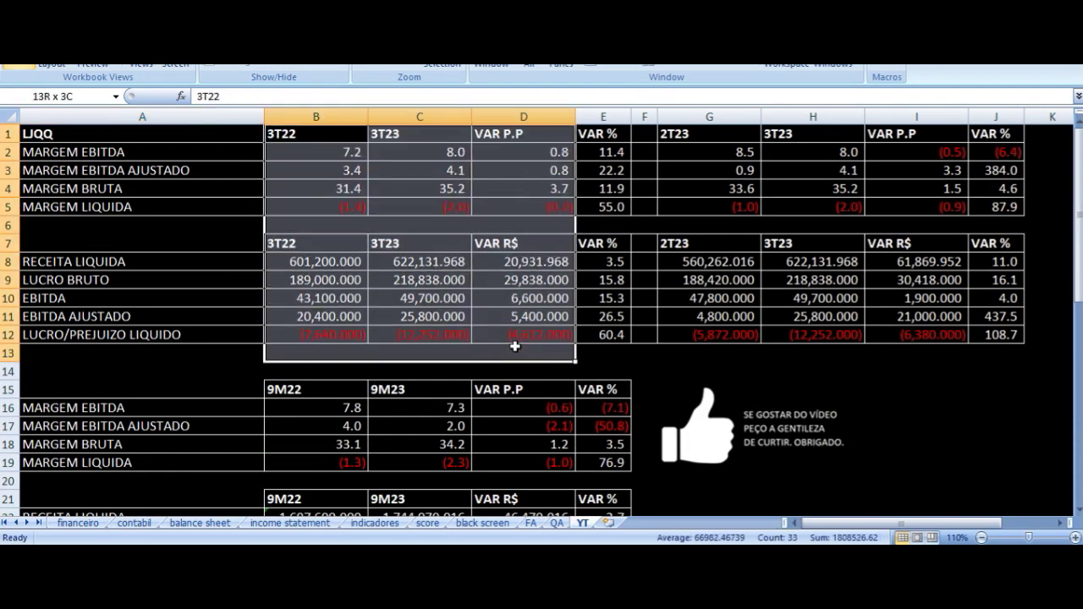
click(288, 170)
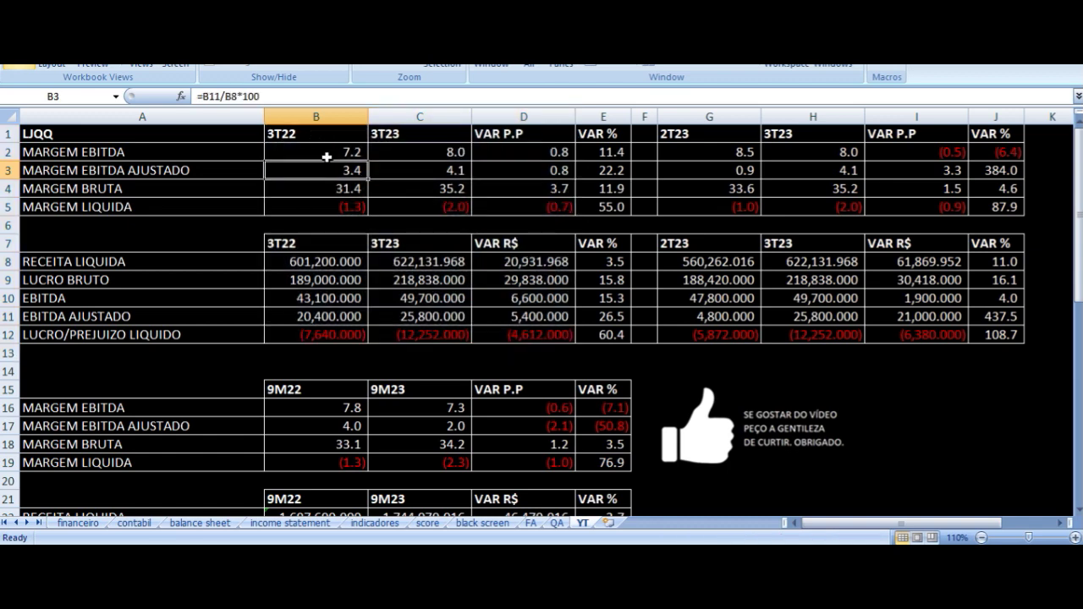
Review the MARGEM EBITDA row from 3T22 to 3T23, including its VAR P.P and VAR % cells
click(316, 154)
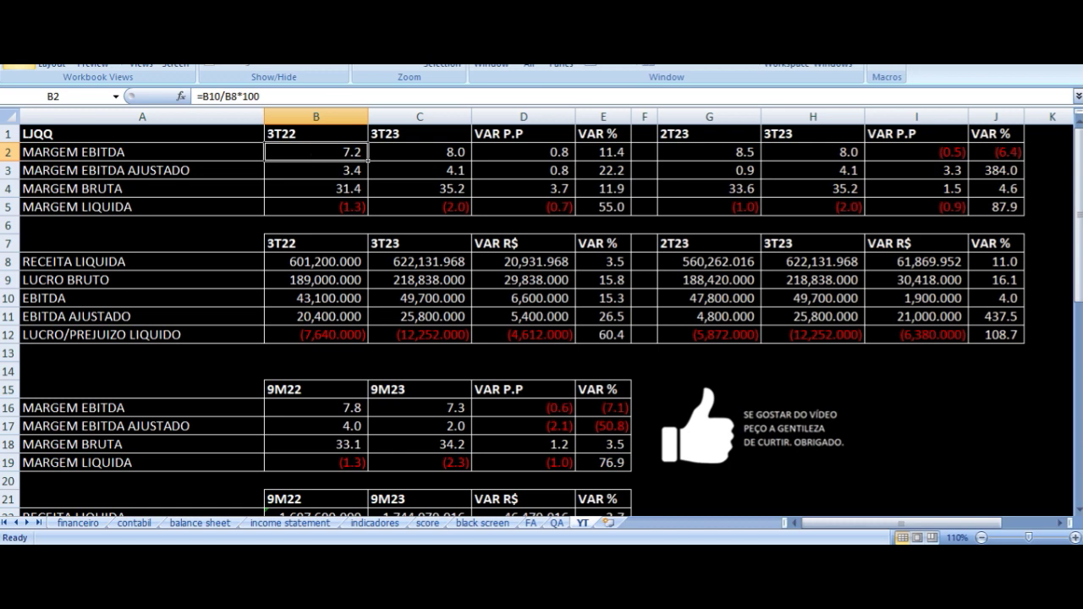
key(Right)
key(Right)
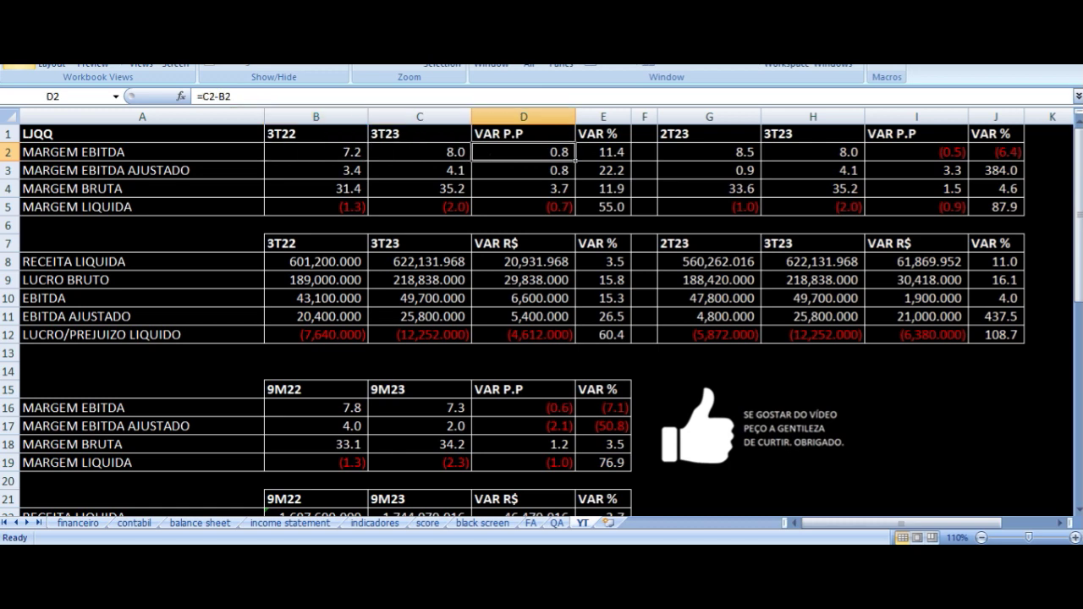
key(Up)
key(Down)
key(Right)
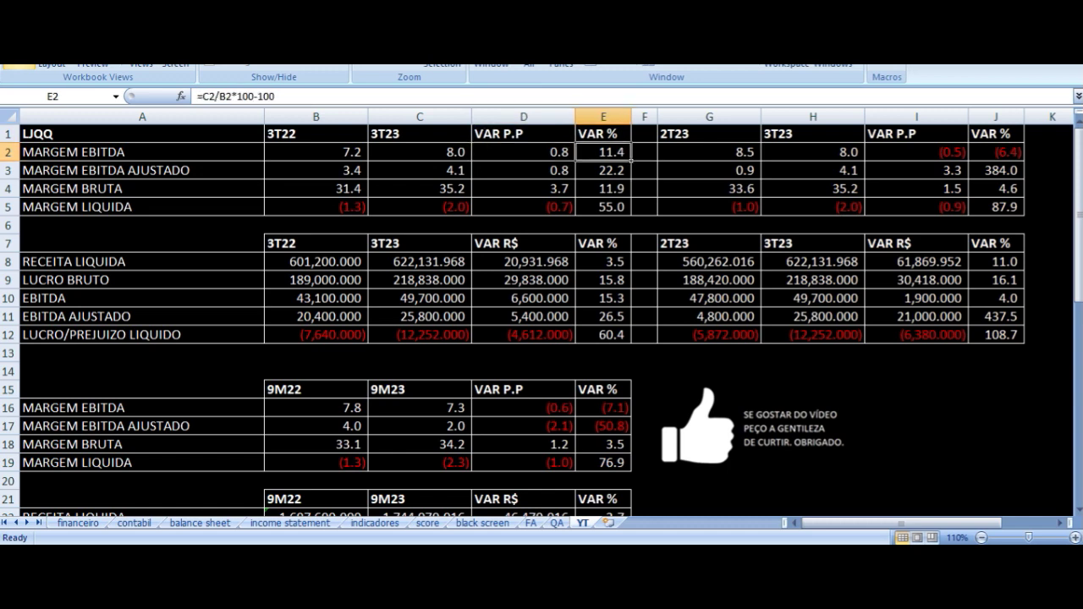
Review the MARGEM EBITDA AJUSTADO row across 3T22, 3T23, VAR P.P and VAR %
key(Down)
key(Left)
key(Left)
key(Left)
key(Left)
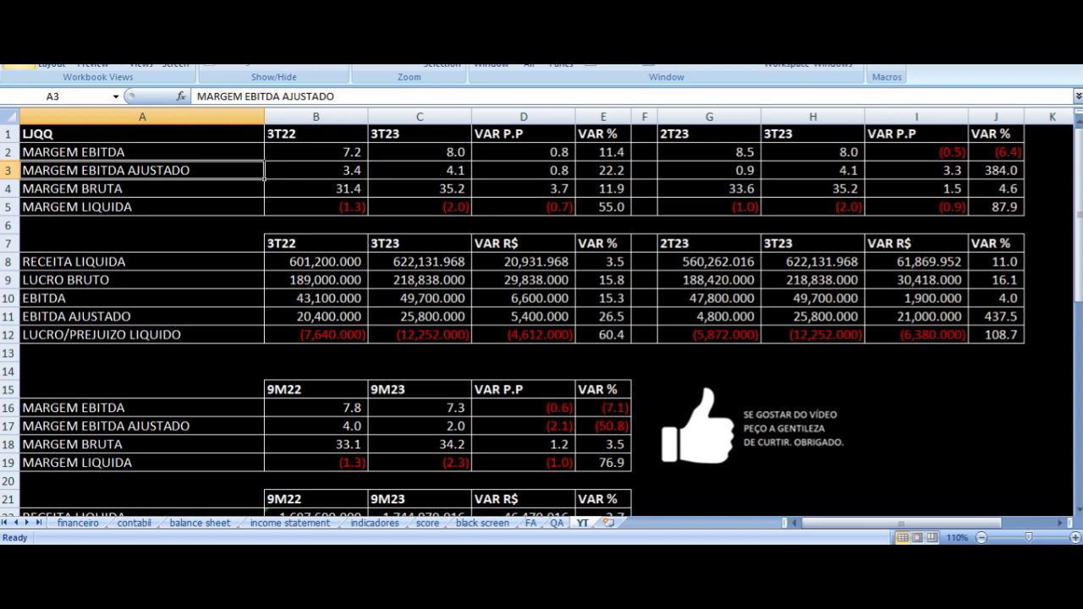
key(Right)
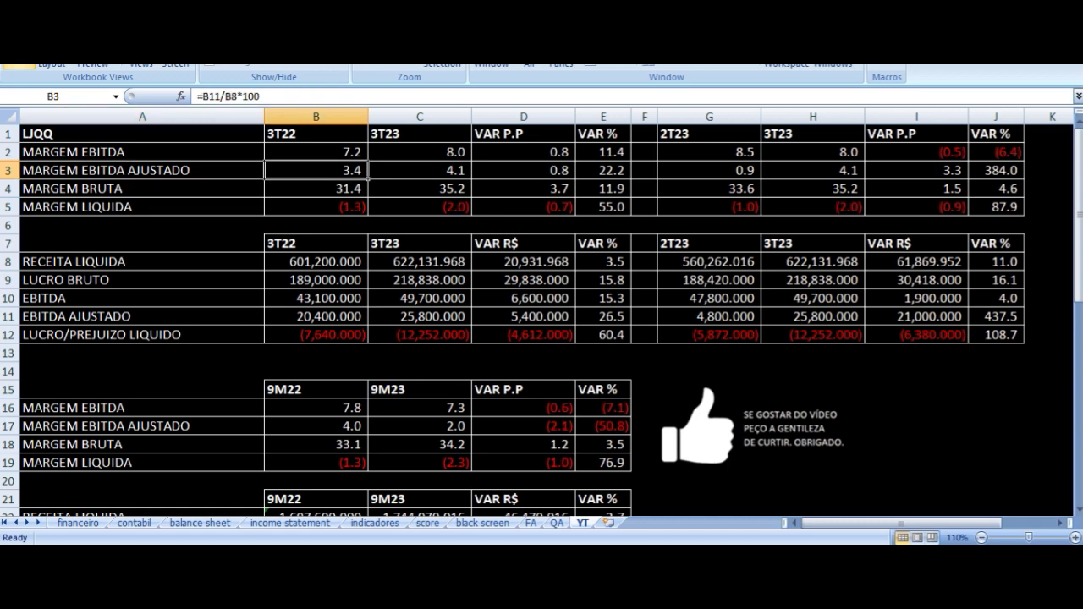
key(Right)
key(Right)
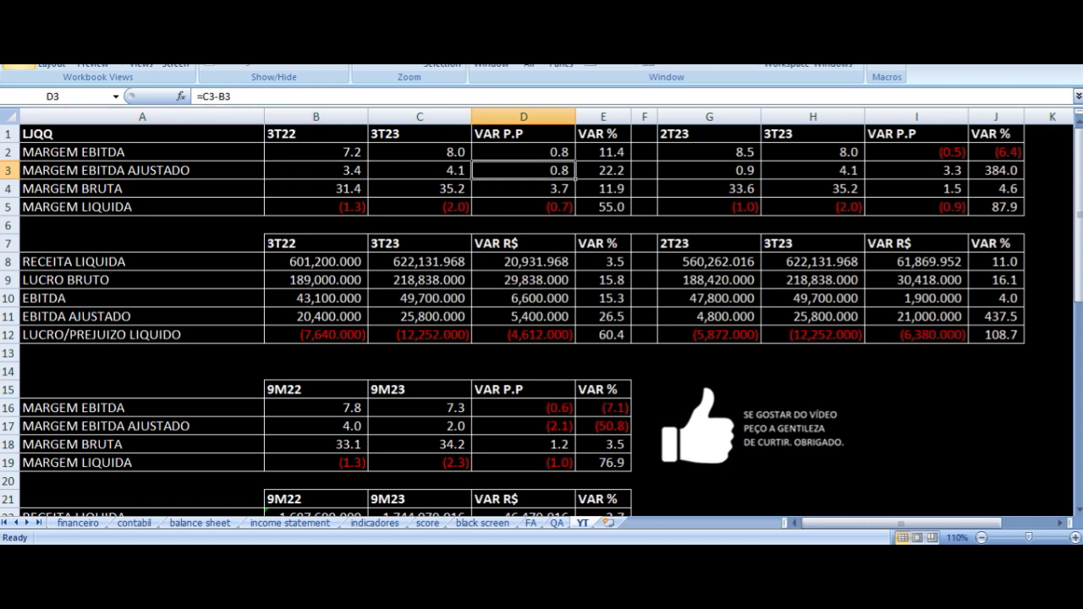
key(Right)
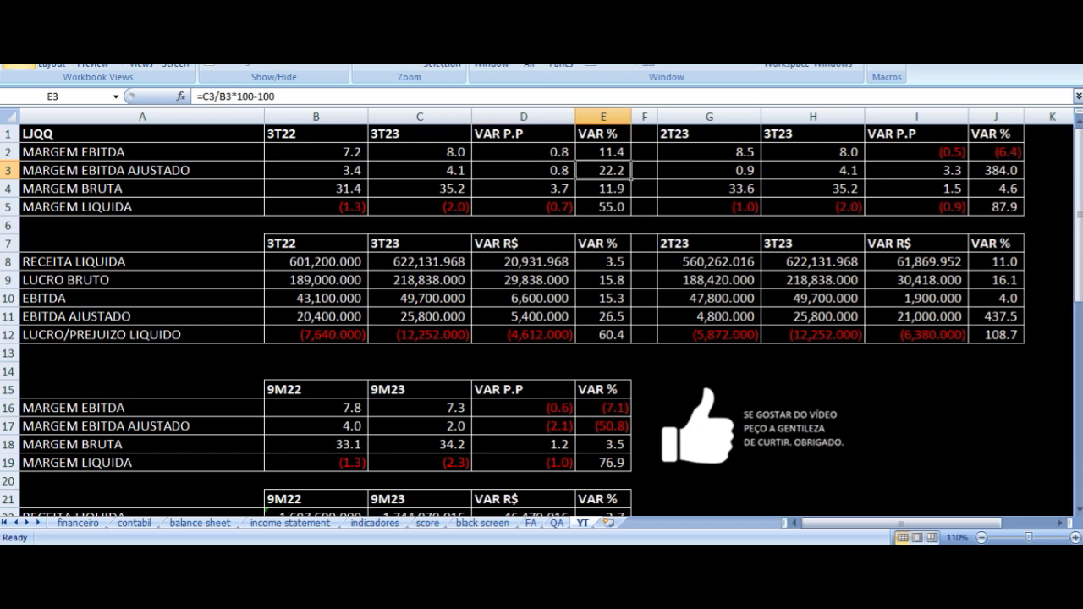
Review the quarterly MARGEM BRUTA row across 3T22, 3T23 and both variation columns
key(Down)
key(Left)
key(Left)
key(Left)
key(Left)
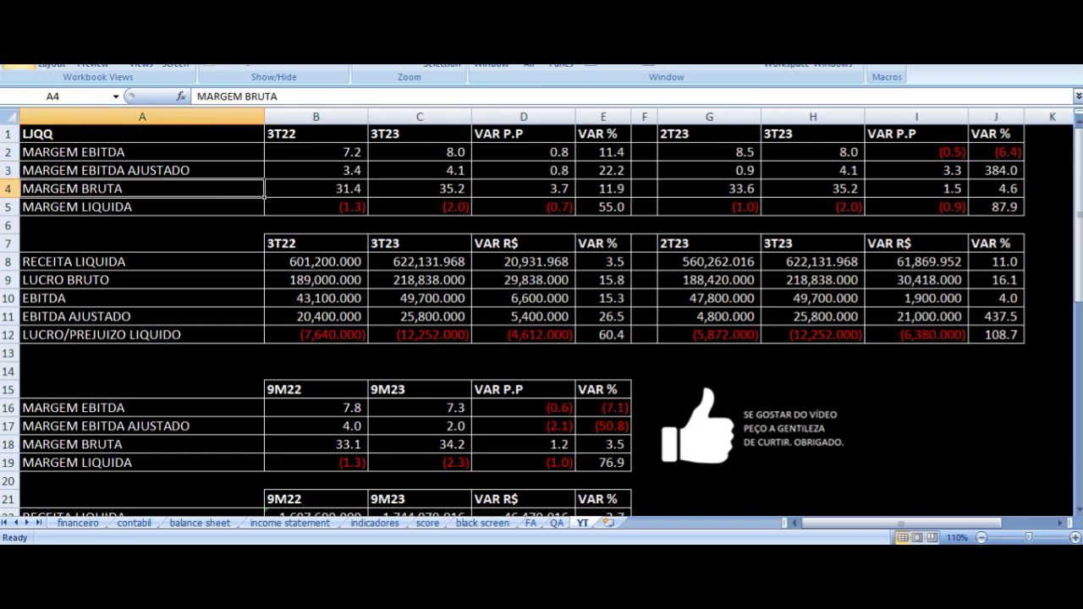
key(Right)
key(Right)
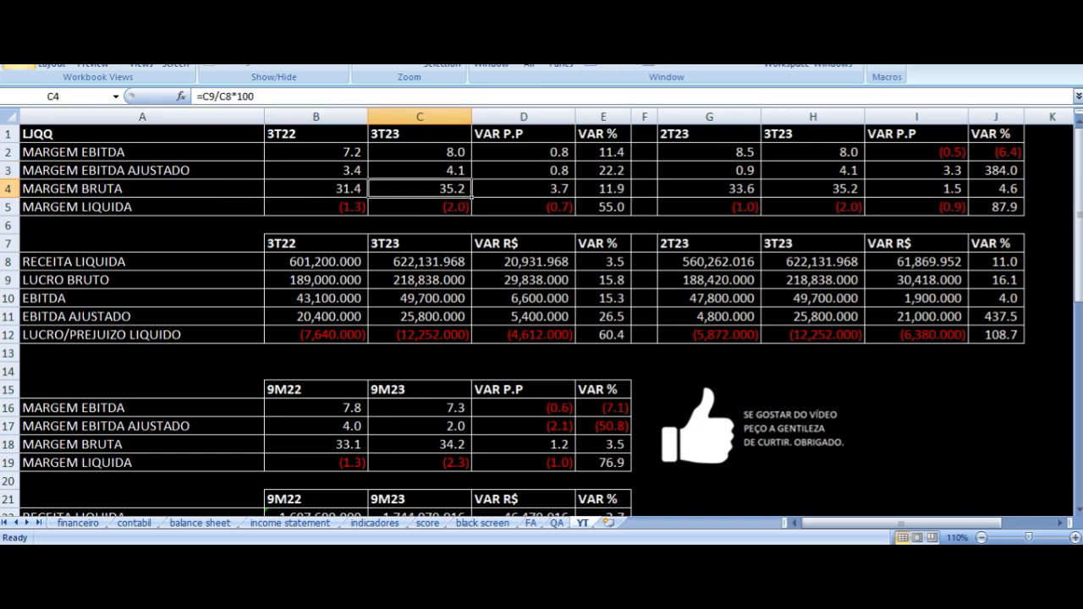
key(Right)
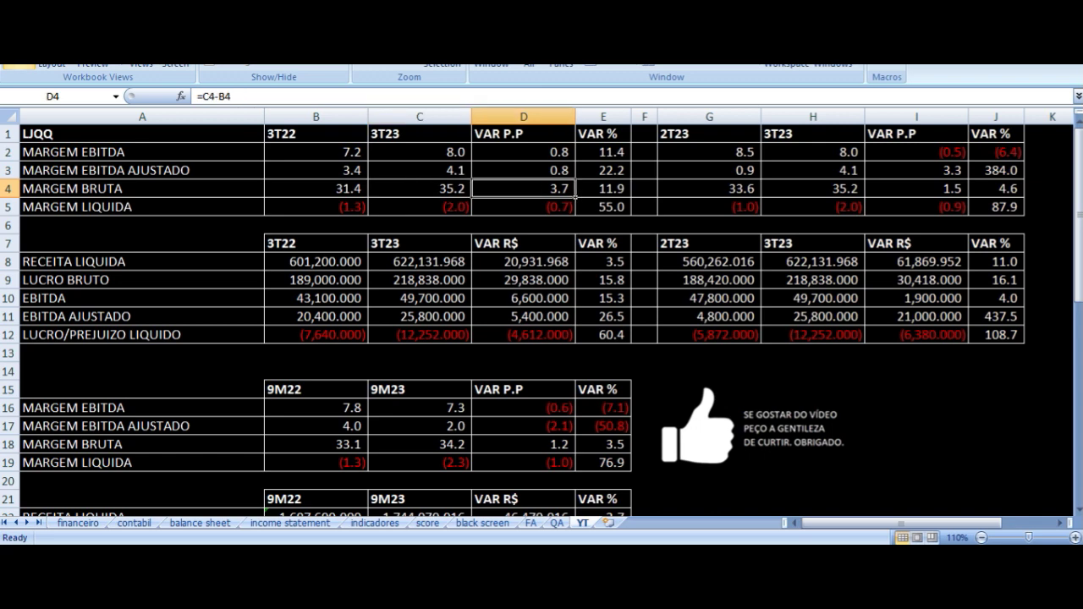
key(Right)
Review the quarterly MARGEM LIQUIDA row across 3T22, 3T23 and VAR P.P
key(Down)
key(Left)
key(Left)
key(Left)
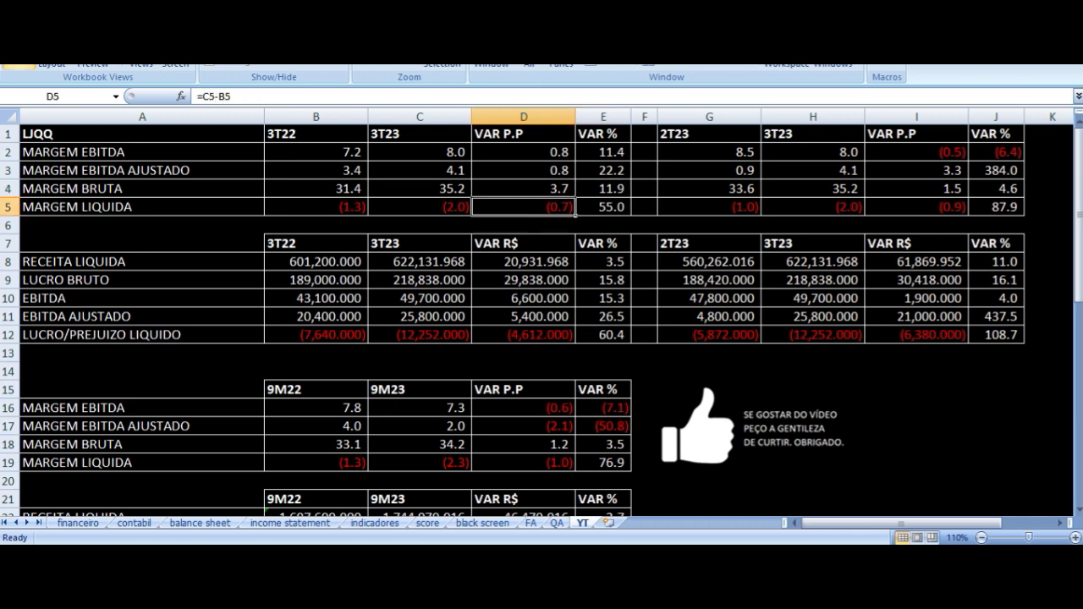
key(Left)
key(Right)
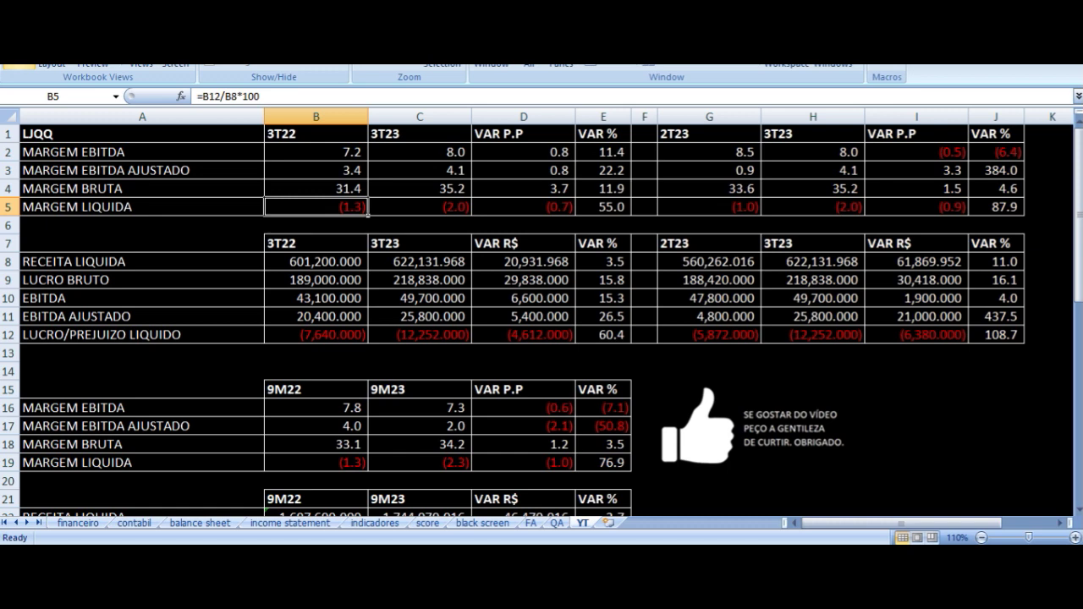
key(Right)
key(Right)
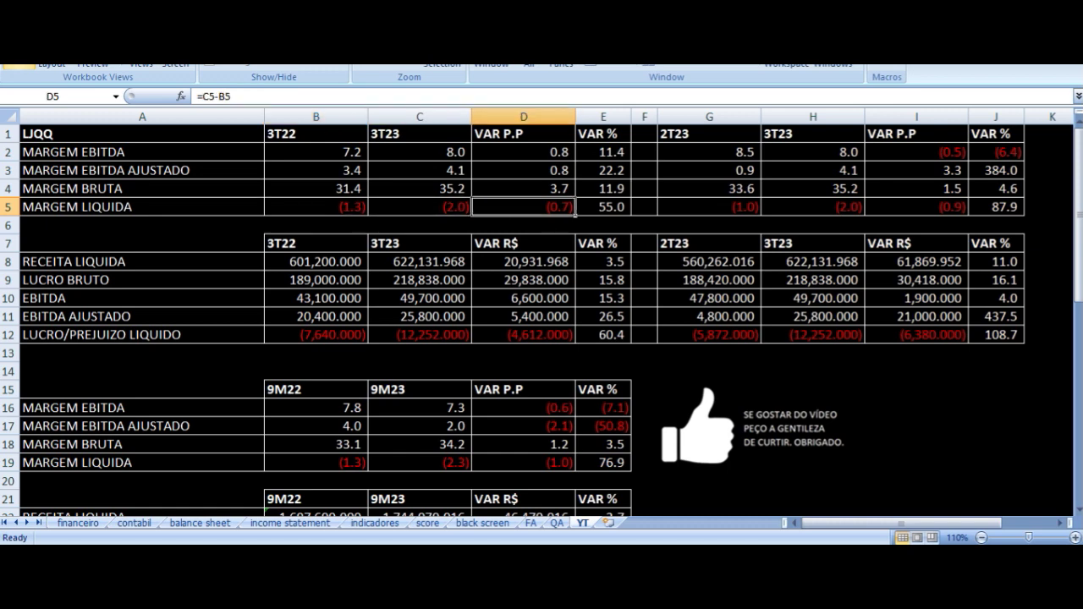
Go over the VAR P.P column for all four 3T22 versus 3T23 margins
key(Up)
key(Up)
key(Up)
key(Up)
key(Down)
key(Down)
key(Down)
key(Down)
key(Down)
key(Up)
Recheck the MARGEM LIQUIDA figures for 3T22 and 3T23 together with their variations
key(Left)
key(Right)
key(Right)
key(Left)
key(Left)
key(Left)
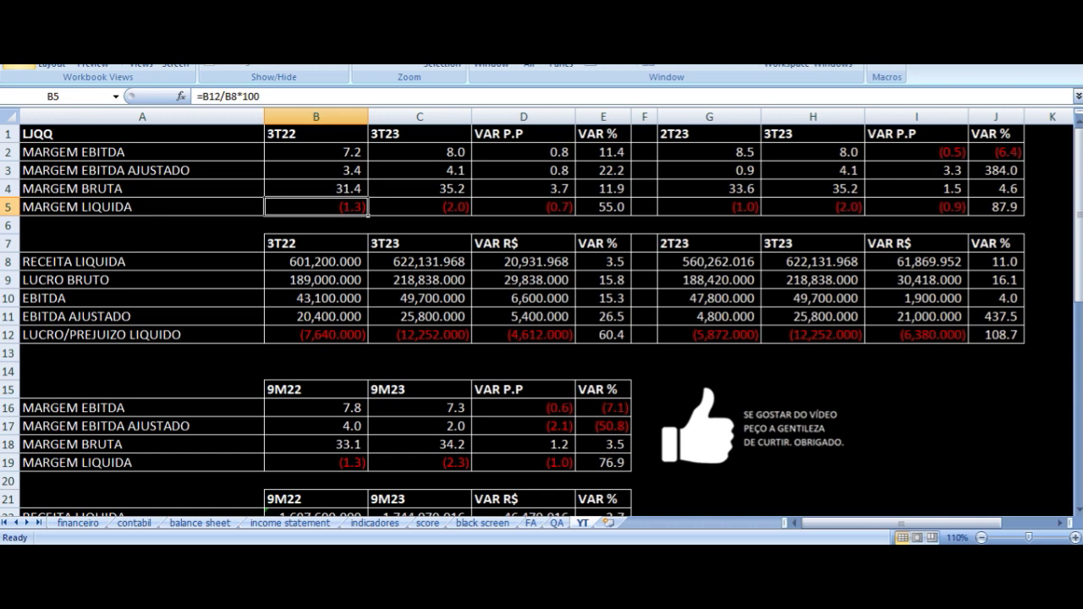
key(Right)
key(Right)
key(Right)
key(Right)
key(Right)
key(Left)
key(Left)
key(Left)
Review the RECEITA LIQUIDA row from 3T22 to 3T23, including its VAR R$ and VAR % cells
key(Down)
key(Down)
key(Left)
key(Left)
key(Left)
key(Right)
key(Right)
key(Left)
key(Down)
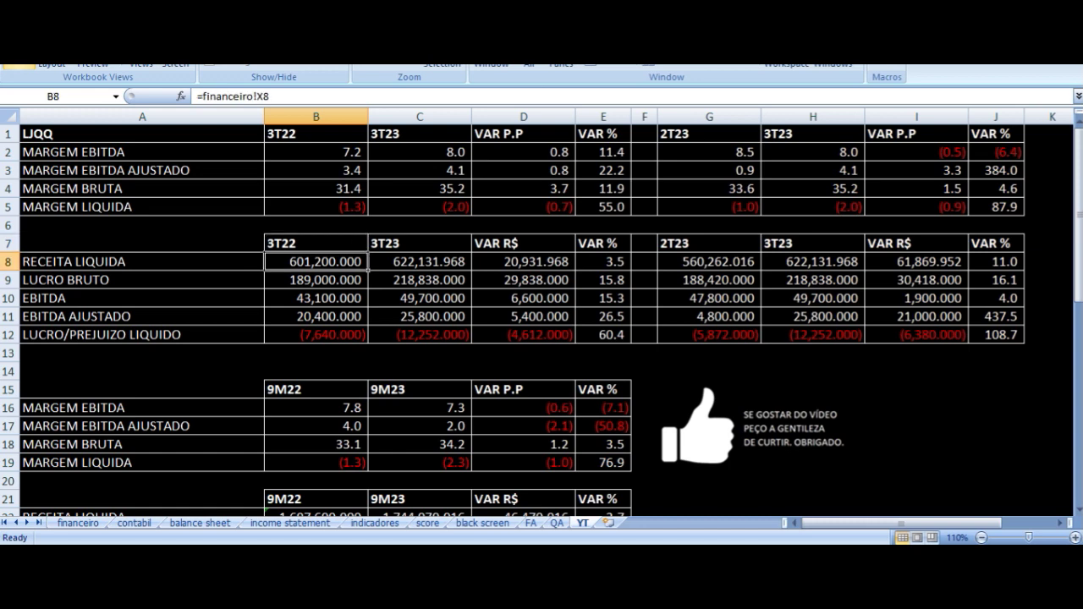
key(Right)
key(Left)
key(Right)
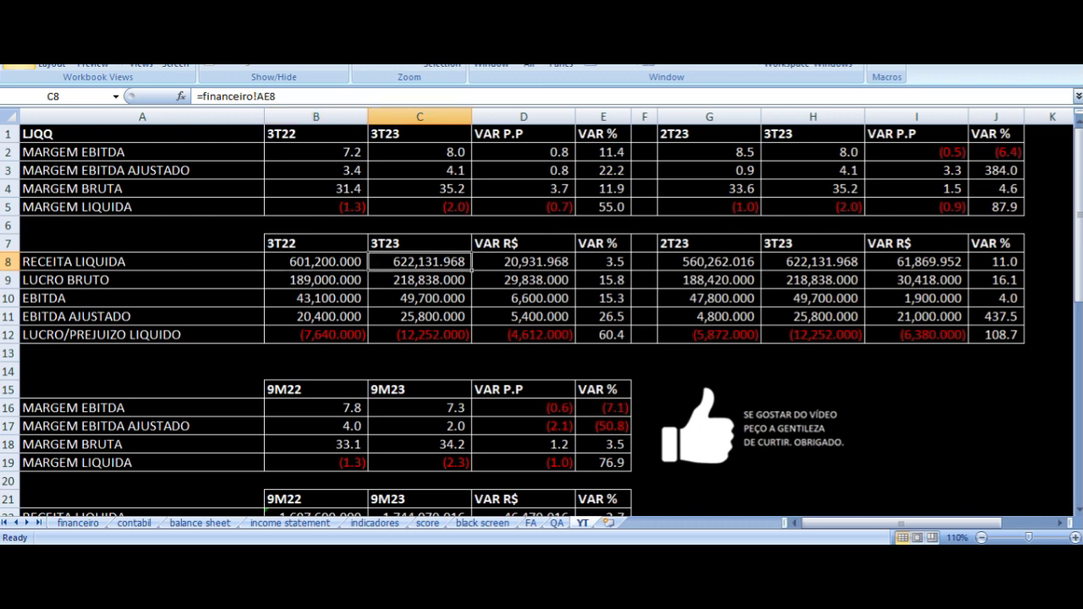
key(Right)
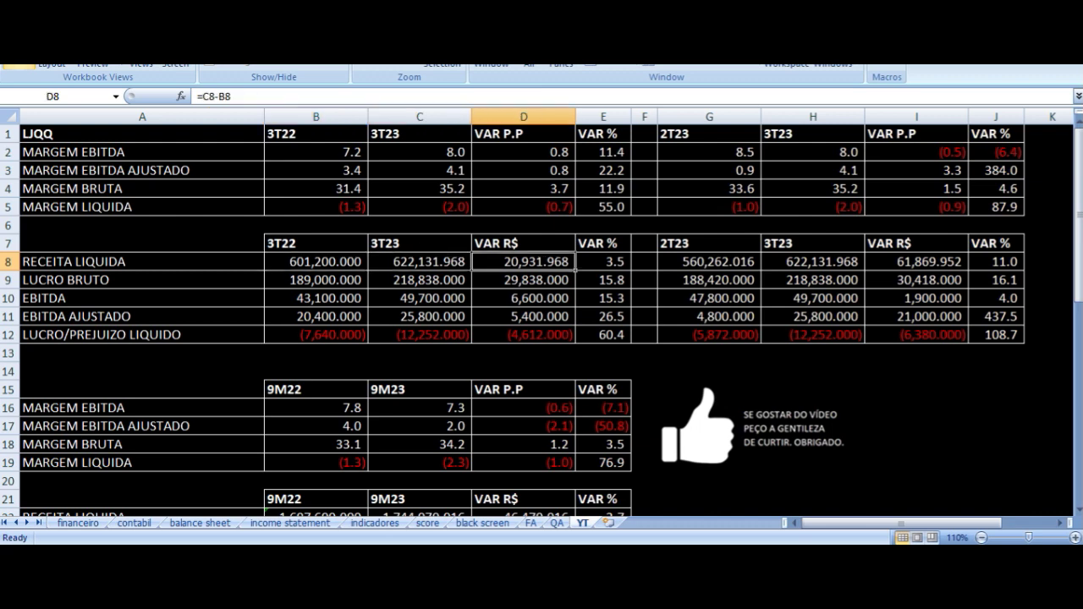
key(Right)
Review the LUCRO BRUTO row across 3T22, 3T23, VAR R$ and VAR %
key(Down)
key(Left)
key(Left)
key(Left)
key(Left)
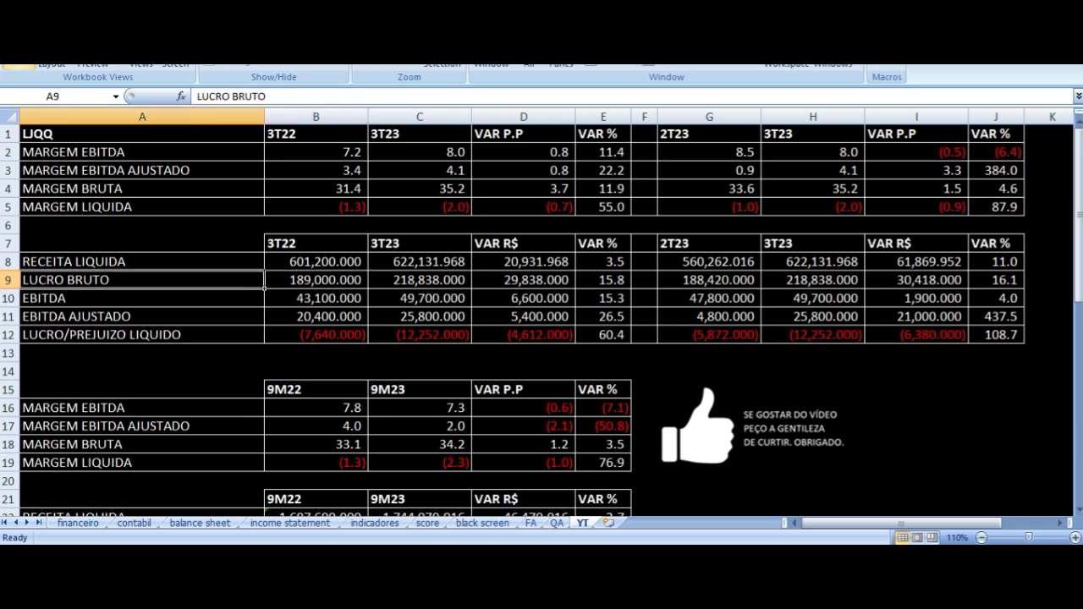
key(Right)
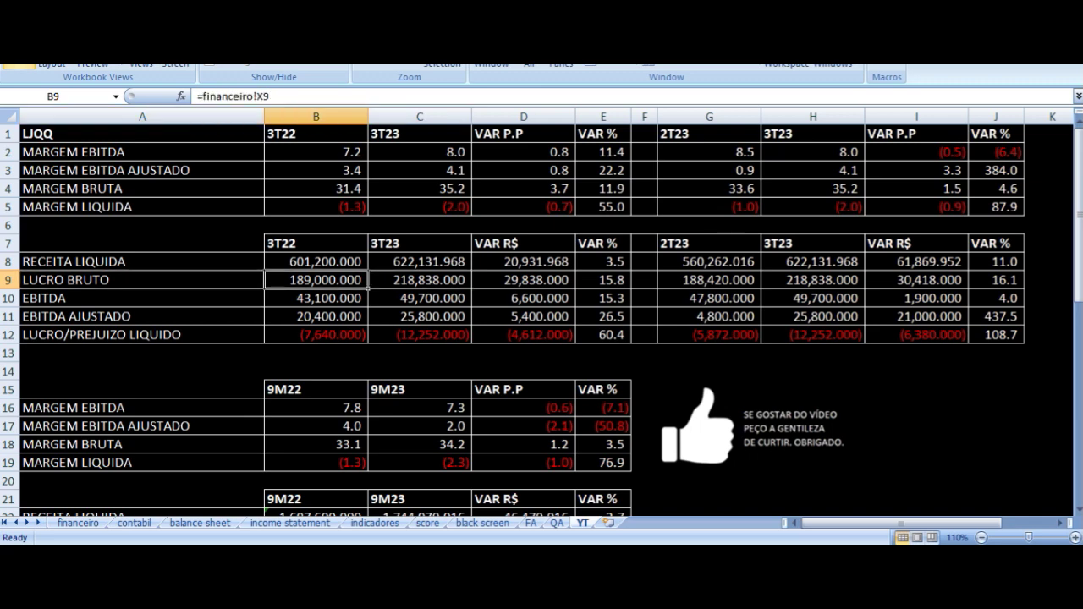
key(Right)
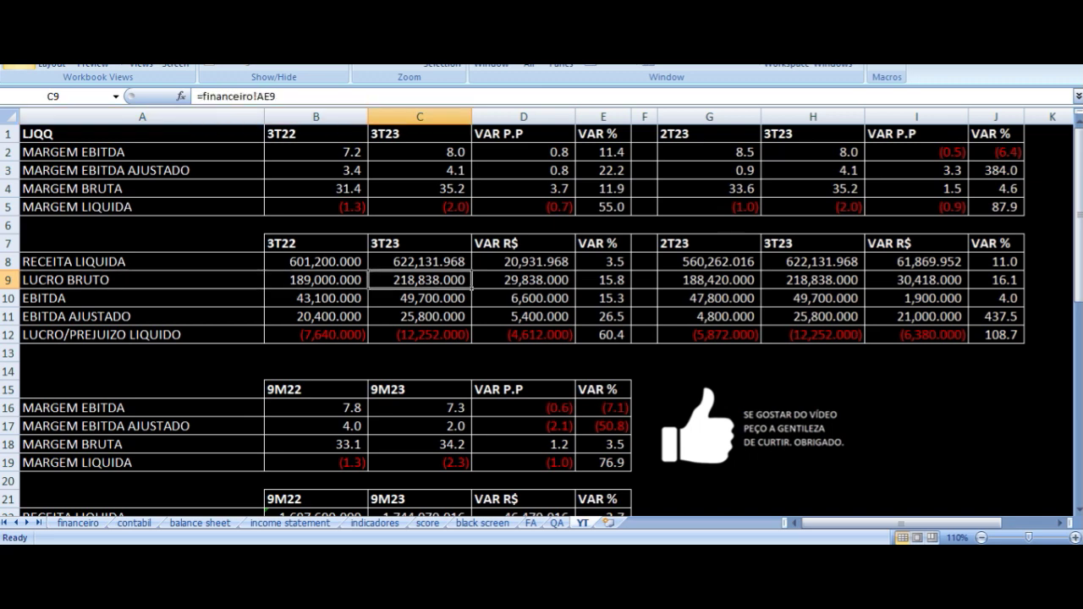
key(Right)
key(Right)
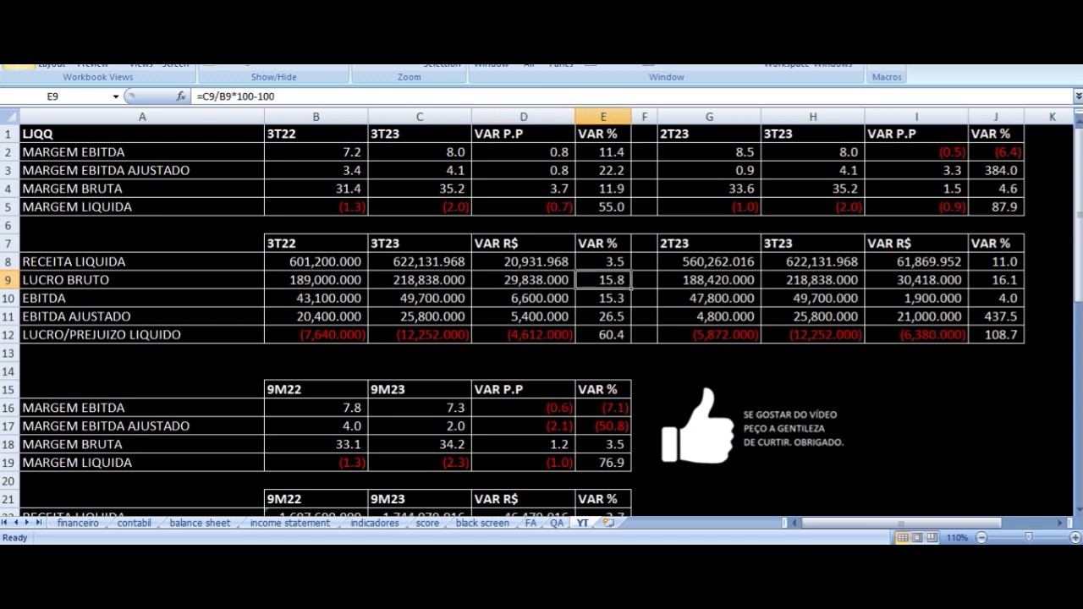
Review the quarterly EBITDA row in reais across 3T22, 3T23, VAR R$ and VAR %
key(Down)
key(Left)
key(Left)
key(Left)
key(Left)
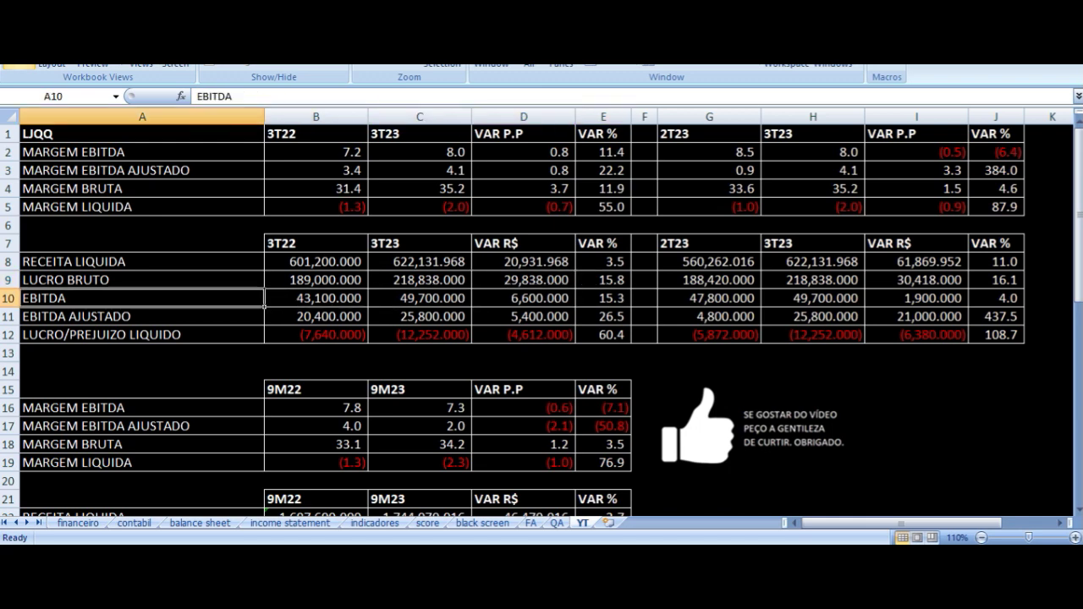
key(Right)
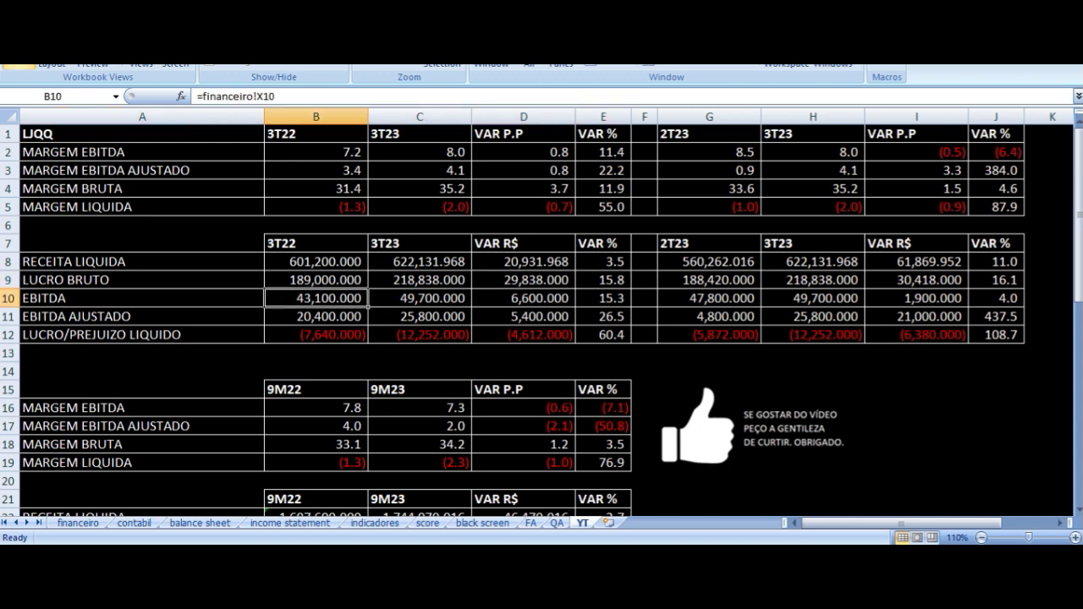
key(Right)
key(Right)
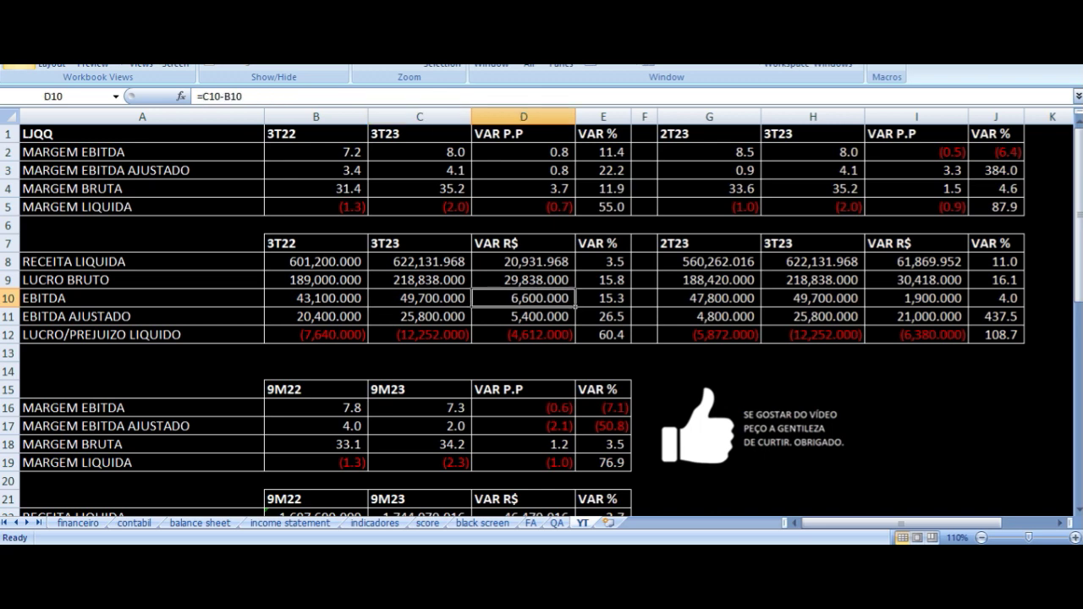
key(Right)
Review the EBITDA AJUSTADO row in reais across 3T22, 3T23, VAR R$ and VAR %
key(Down)
key(Left)
key(Left)
key(Left)
key(Left)
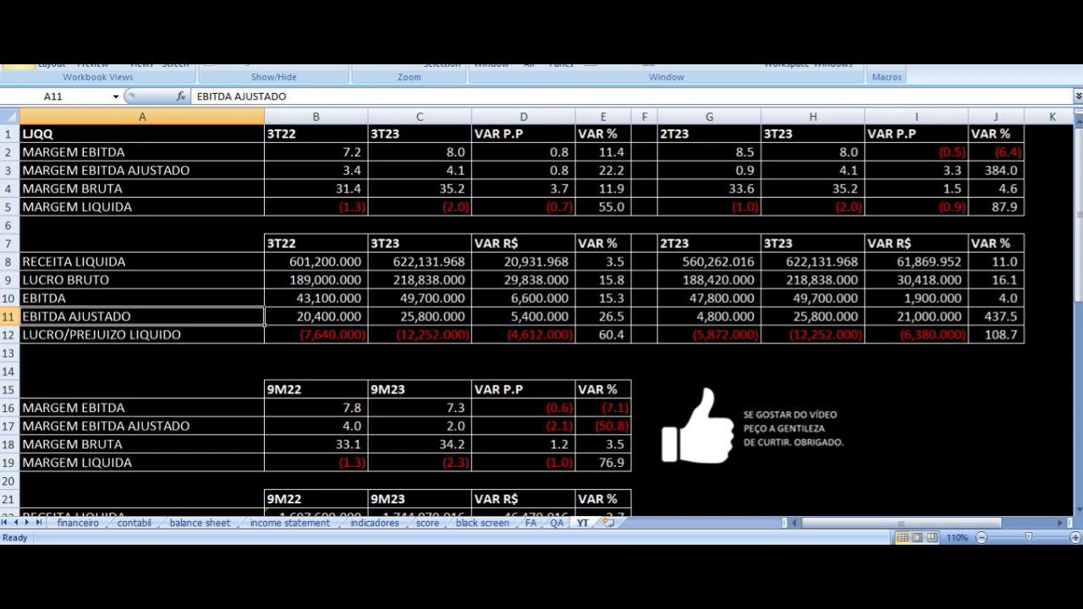
key(Right)
key(Right)
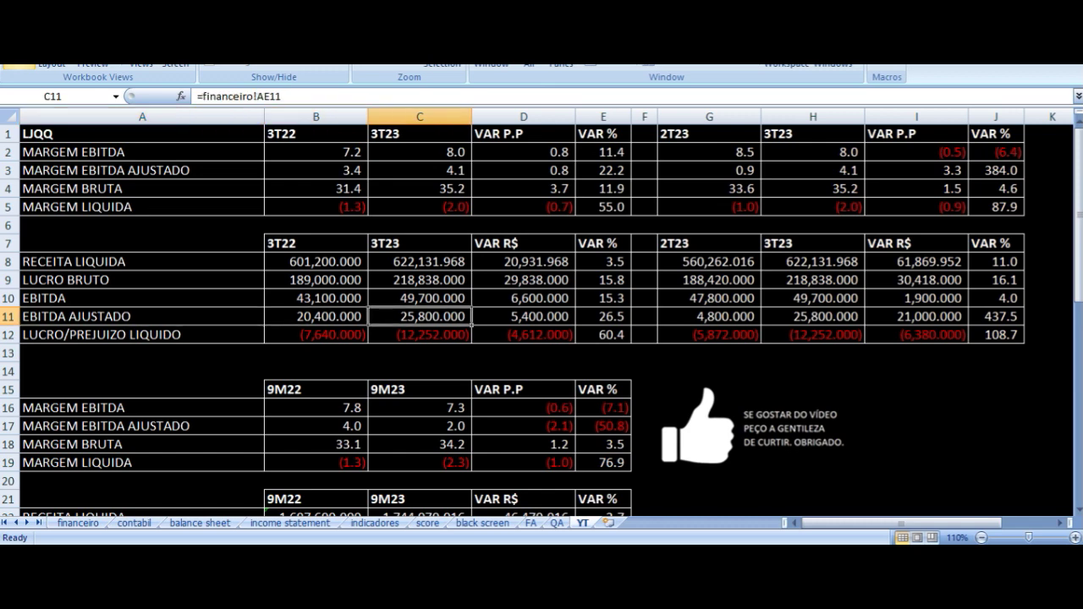
key(Right)
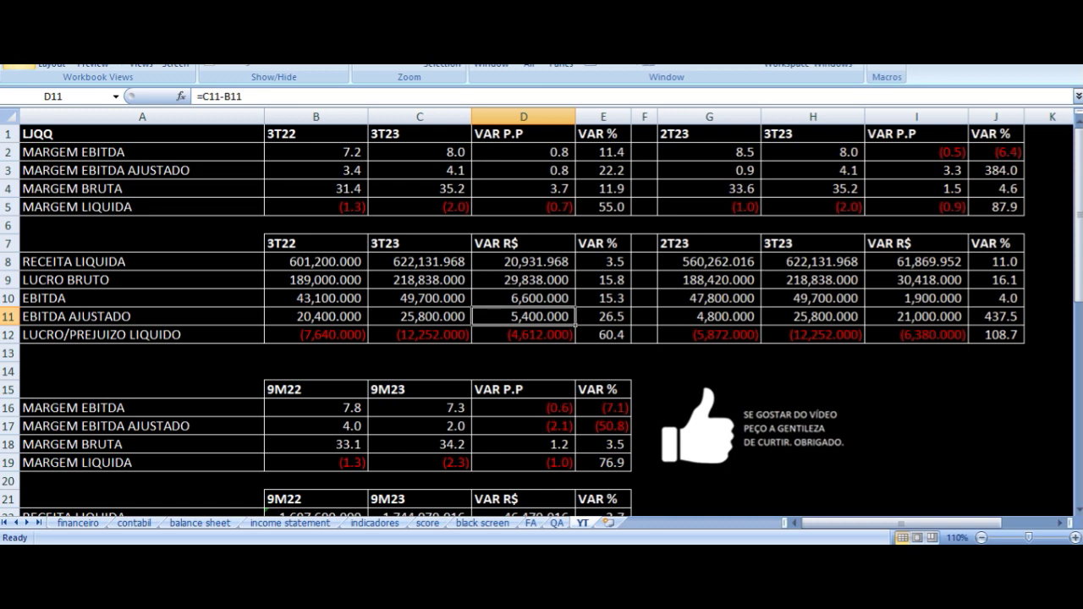
key(Right)
Review the LUCRO/PREJUIZO LIQUIDO row from 3T22 to 3T23, including its VAR R$ and VAR % cells
key(Left)
key(Left)
key(Left)
key(Left)
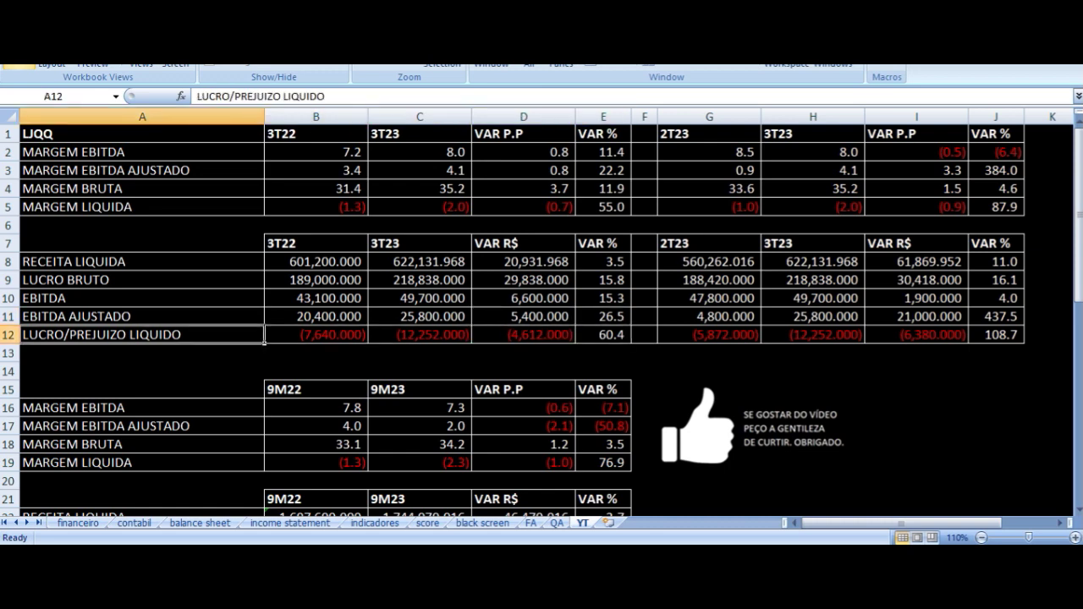
key(Right)
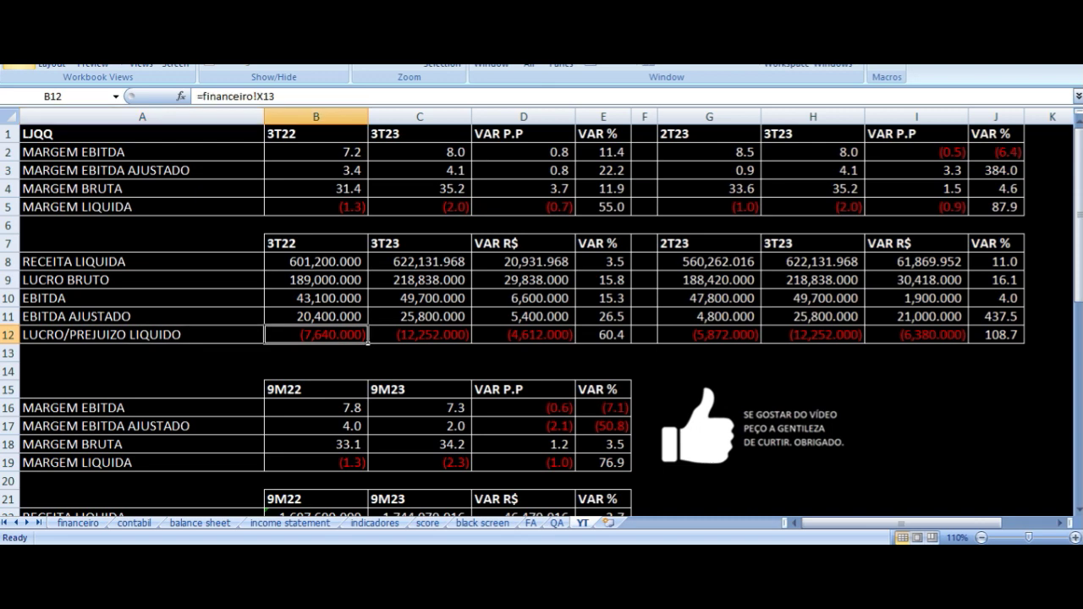
key(Right)
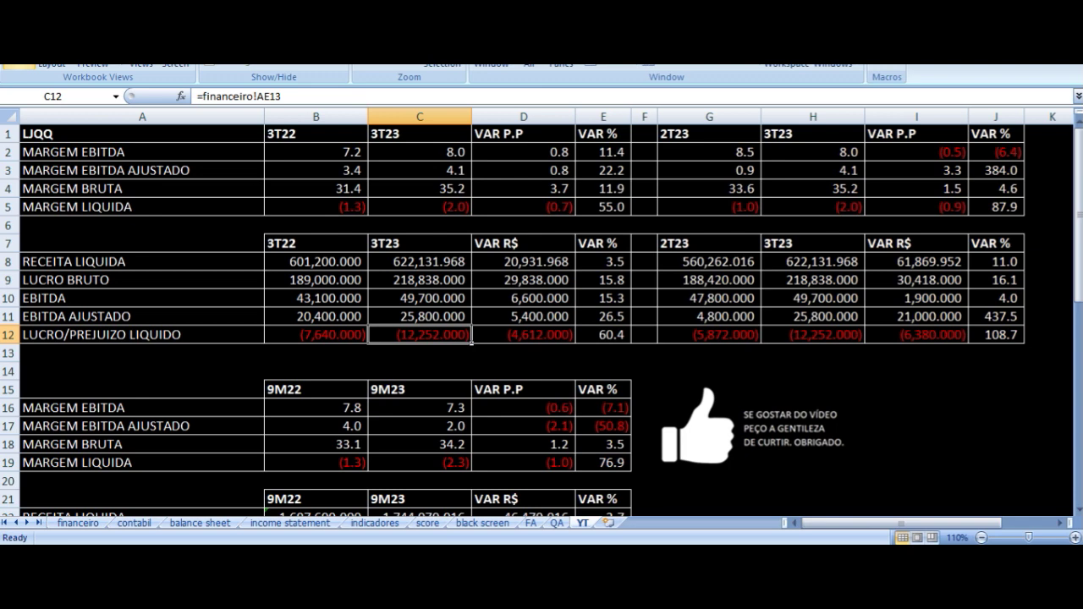
key(Right)
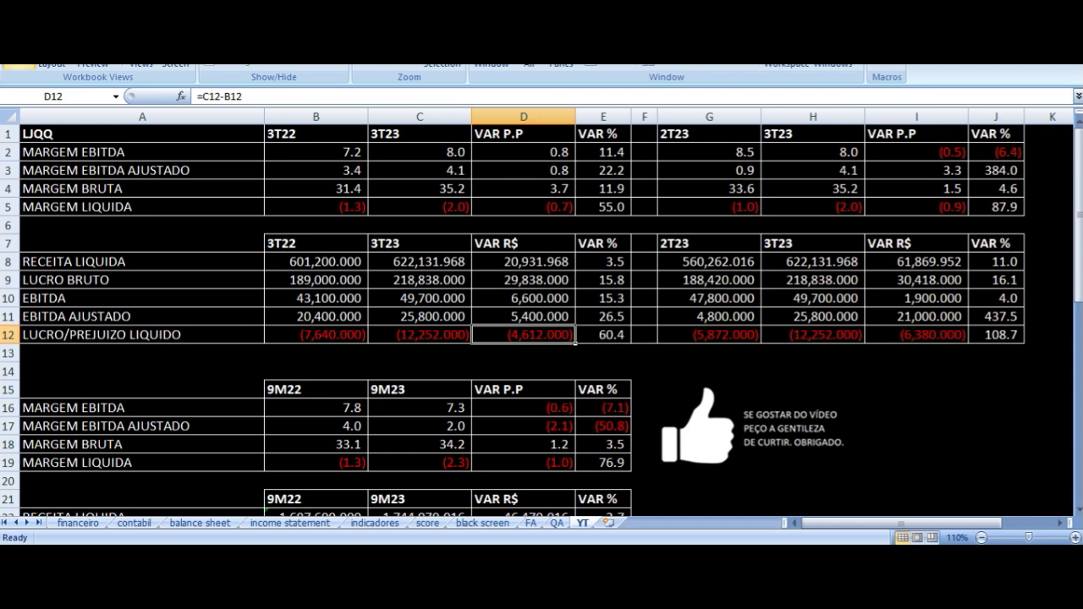
key(Left)
key(Right)
key(Right)
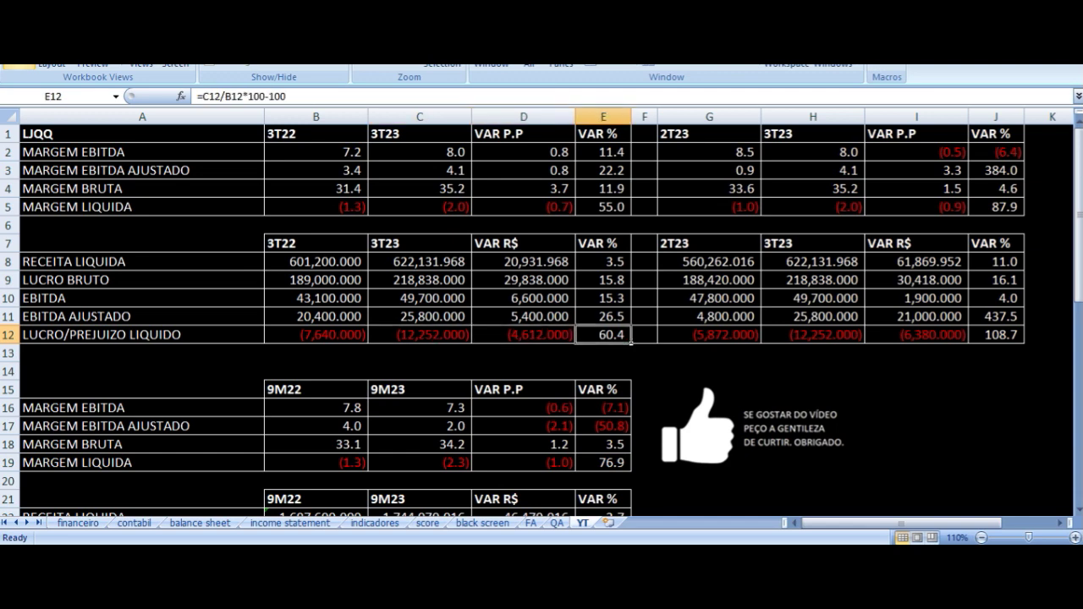
Recheck the LUCRO/PREJUIZO LIQUIDO figures for 3T22 and 3T23
key(Left)
key(Left)
key(Left)
key(Left)
key(Right)
key(Right)
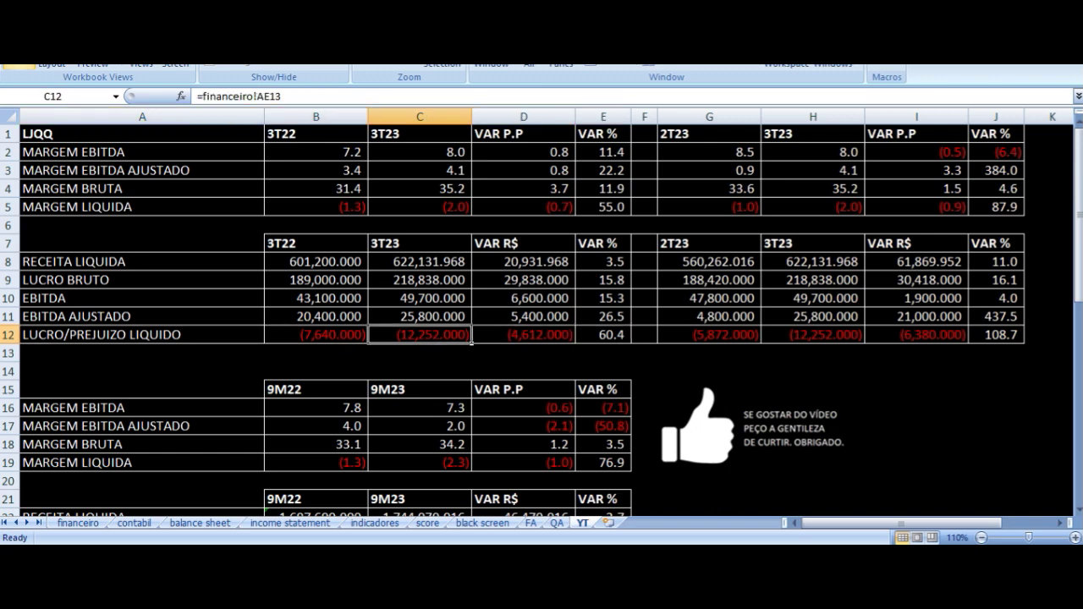
Go to the 2T23 versus 3T23 comparison block and look at its two quarter headers
key(Right)
key(Right)
key(Right)
key(Right)
key(Up)
key(Up)
key(Up)
key(Up)
key(Up)
key(Up)
key(Up)
key(Up)
key(Up)
key(Up)
key(Up)
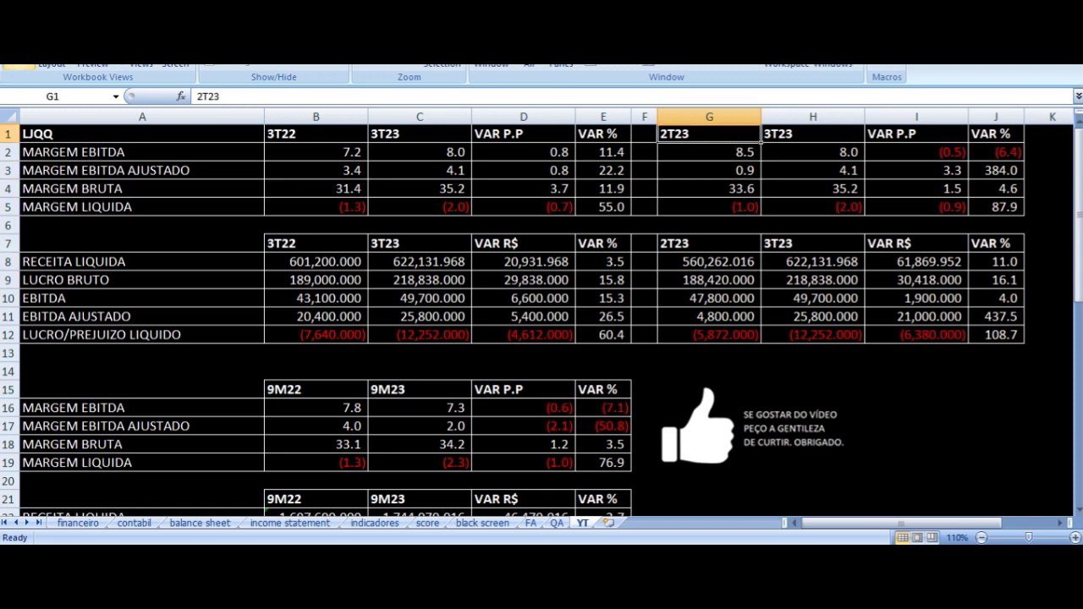
key(Right)
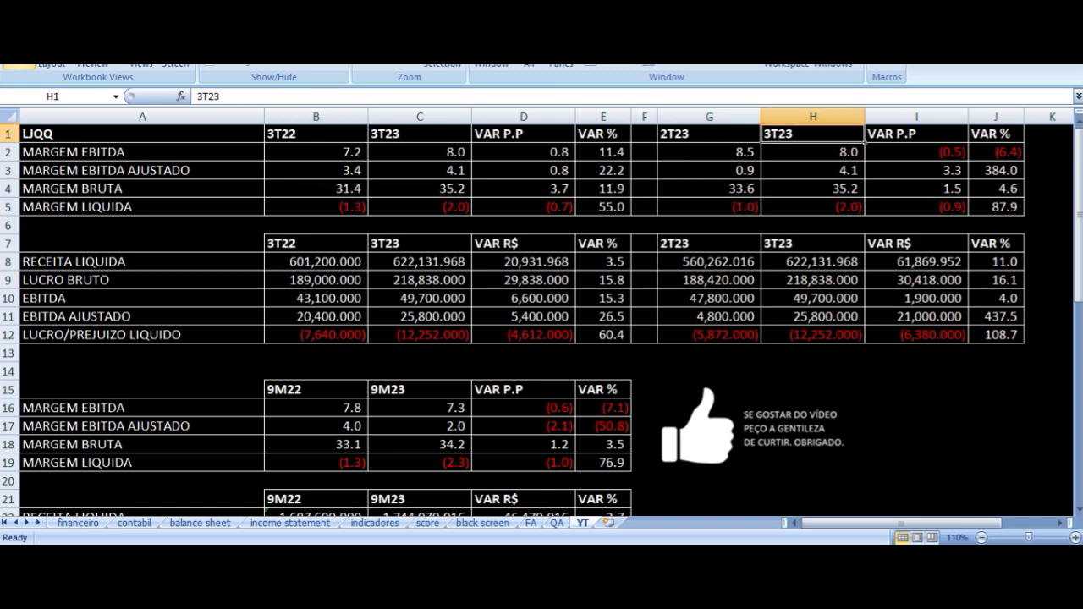
key(Down)
key(Left)
key(Up)
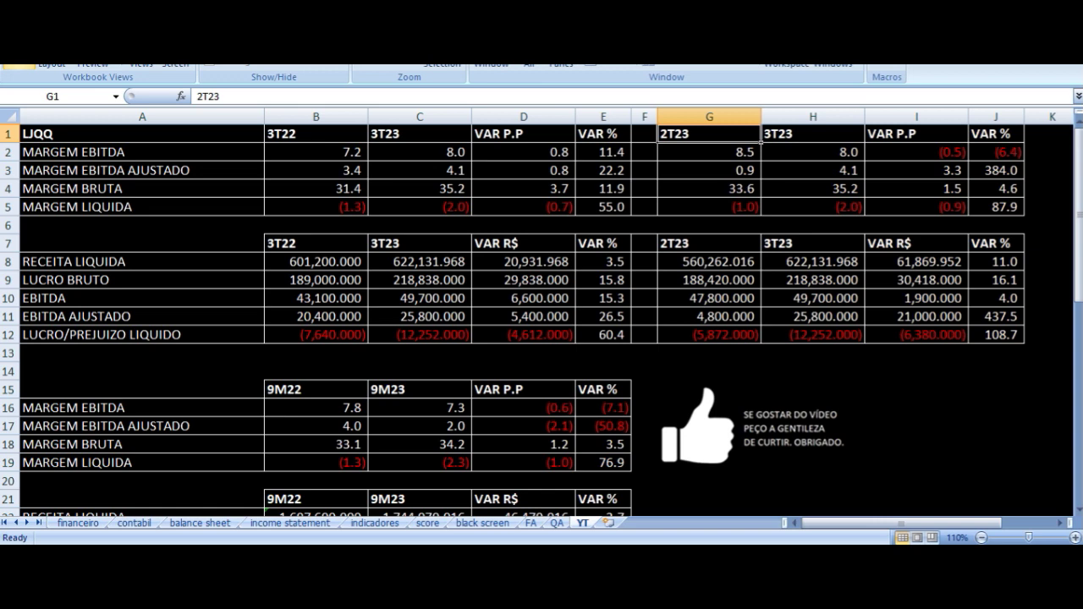
Review the MARGEM EBITDA row from 2T23 to 3T23, including its VAR P.P and VAR % cells
key(Down)
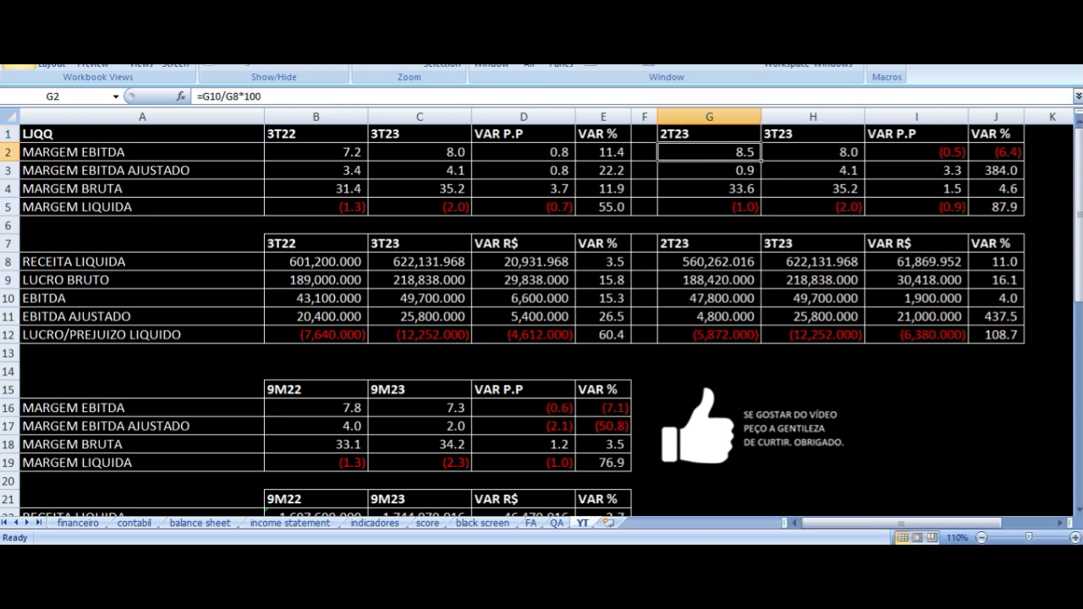
key(Right)
key(Right)
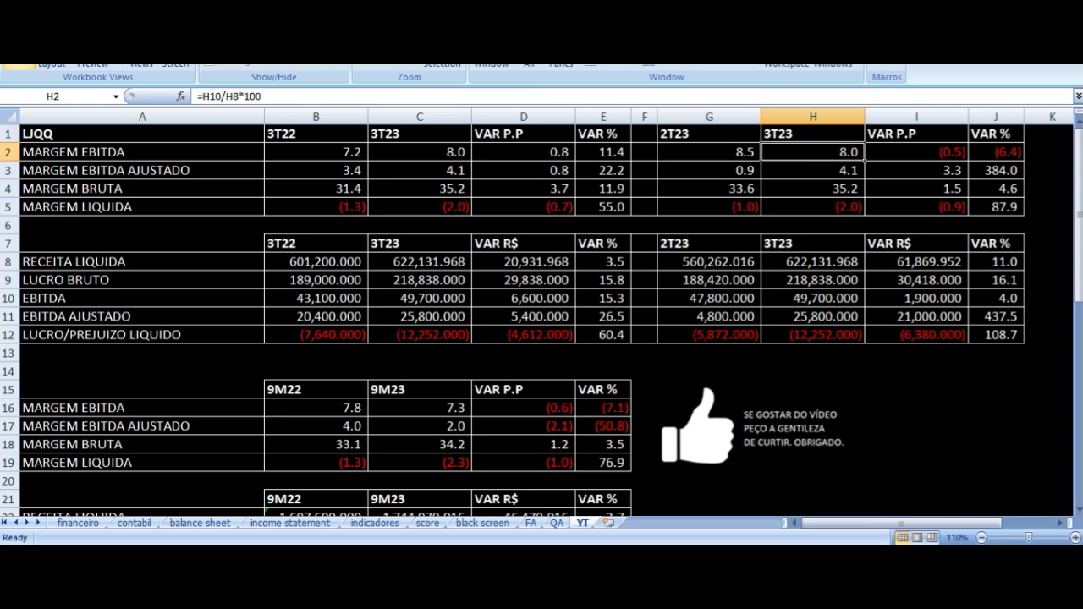
key(Up)
key(Down)
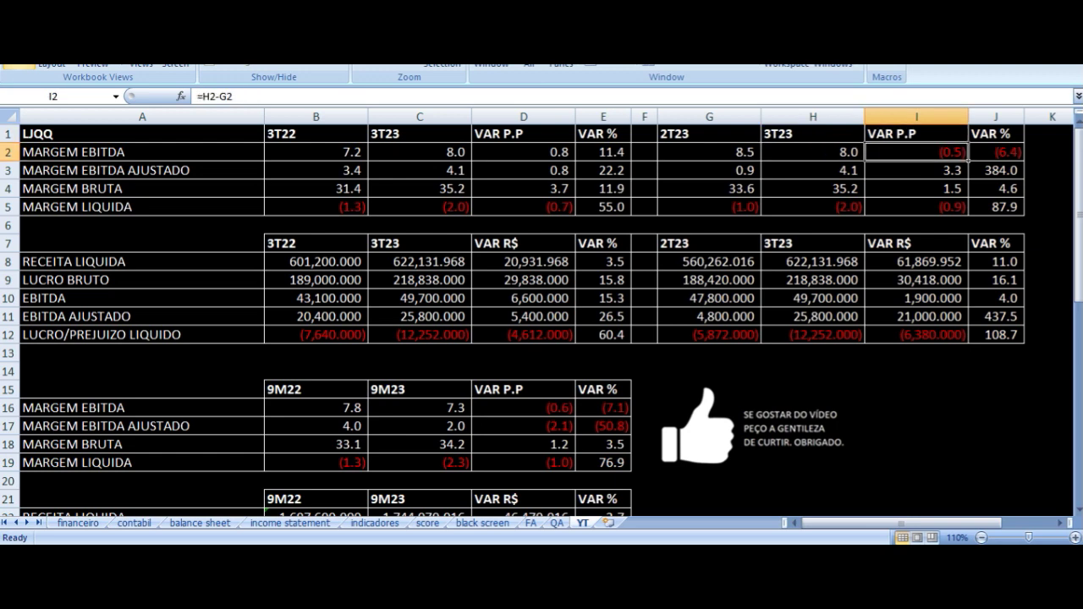
key(Right)
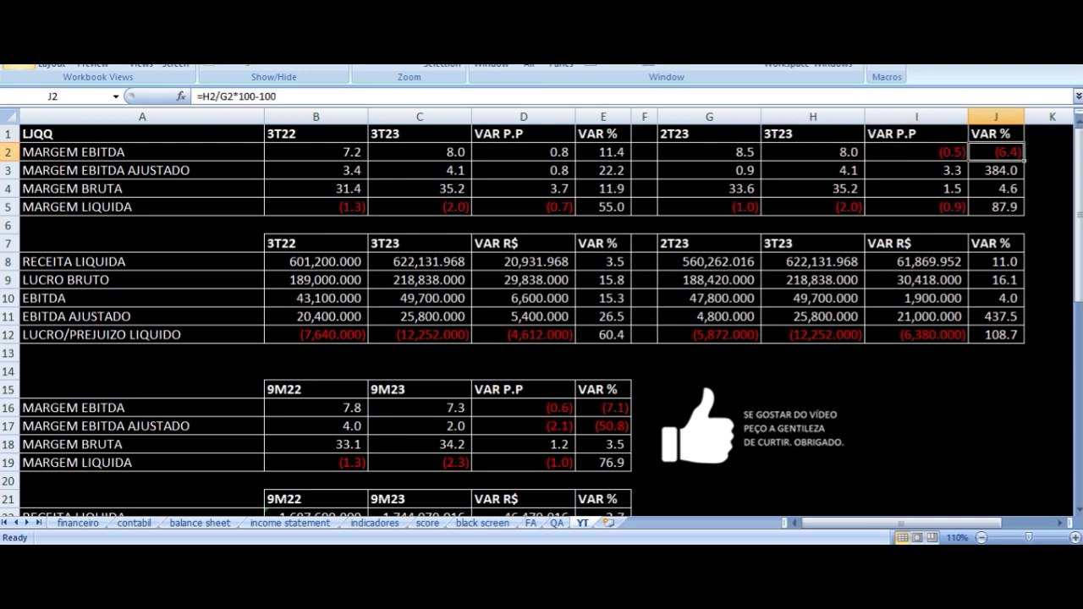
Review the MARGEM EBITDA AJUSTADO row across 2T23, 3T23, VAR P.P and VAR %
key(Down)
key(Left)
key(Left)
key(Left)
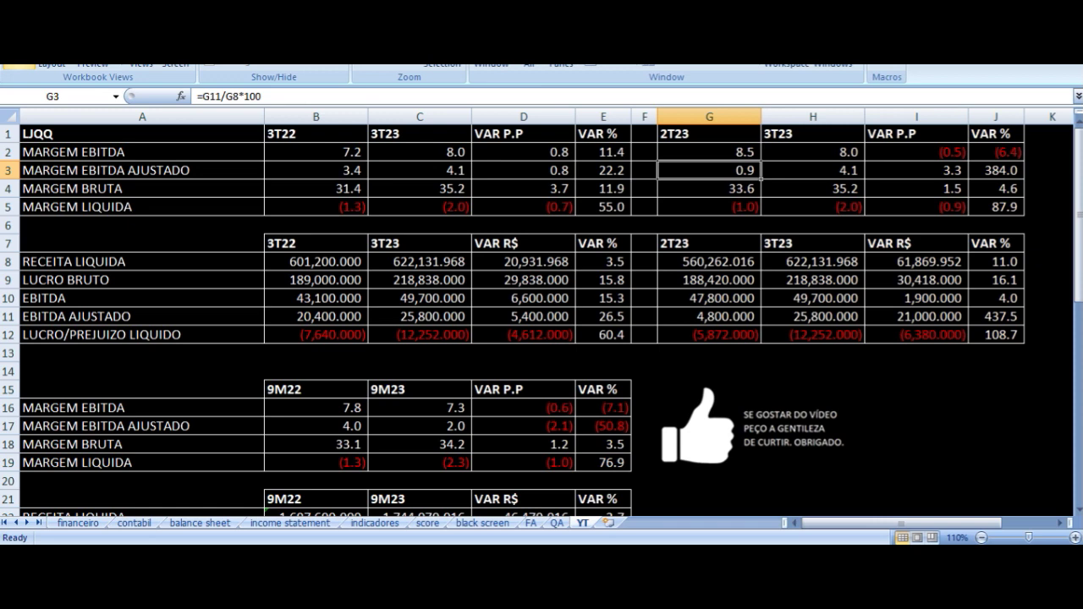
key(Right)
key(Right)
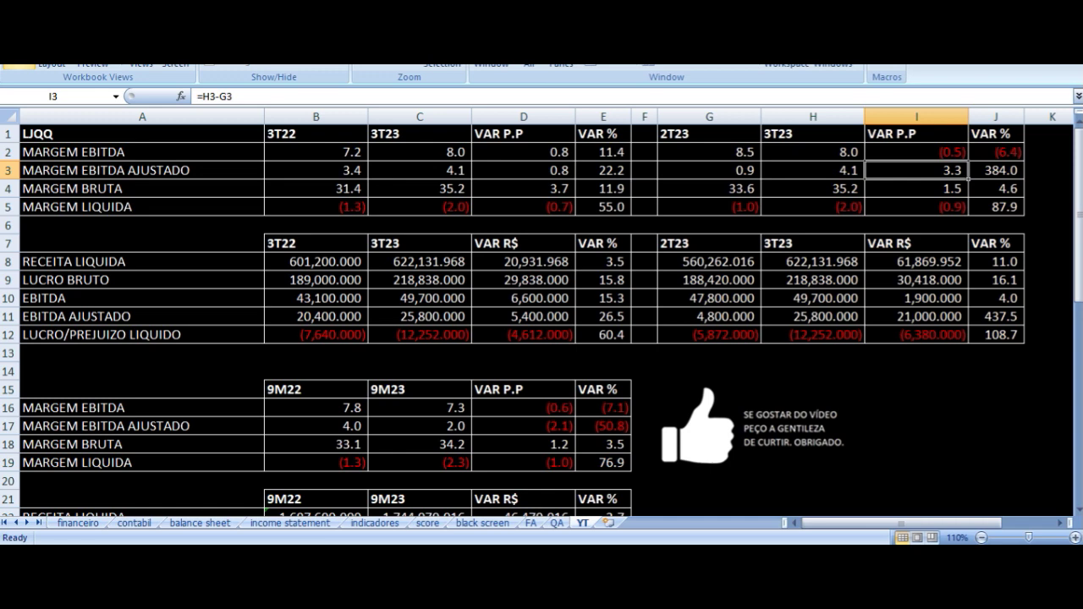
key(Right)
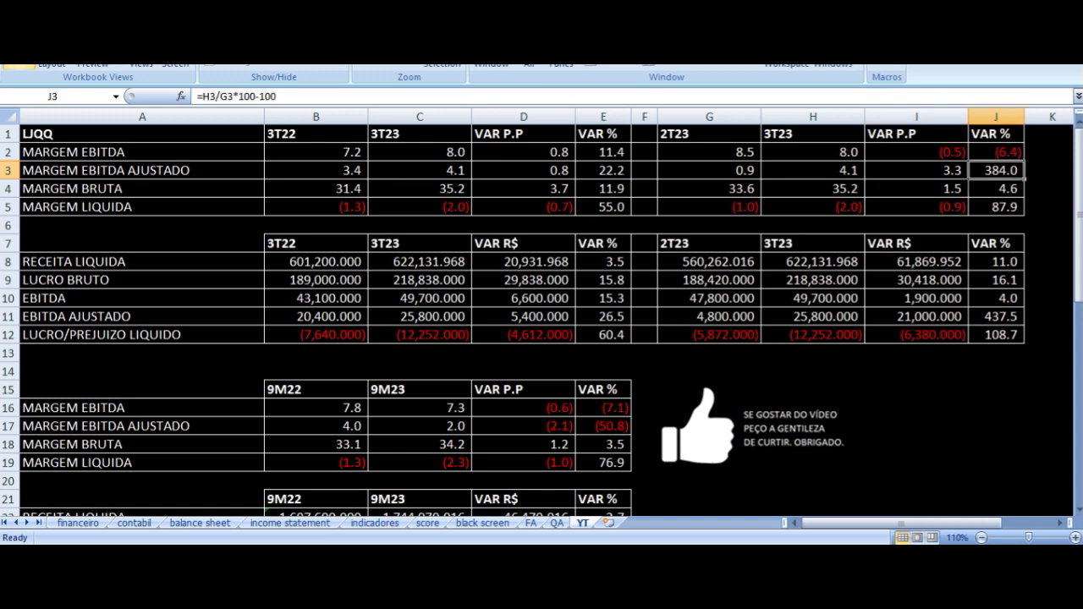
Review the MARGEM BRUTA row across 2T23, 3T23, VAR P.P and VAR %
key(Down)
key(Left)
key(Left)
key(Left)
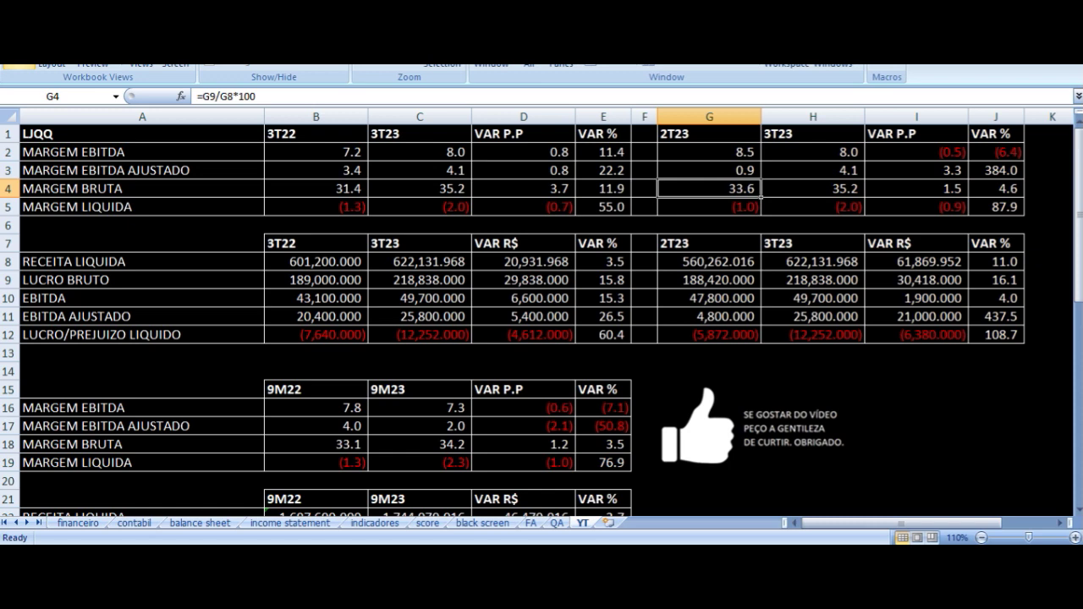
key(Right)
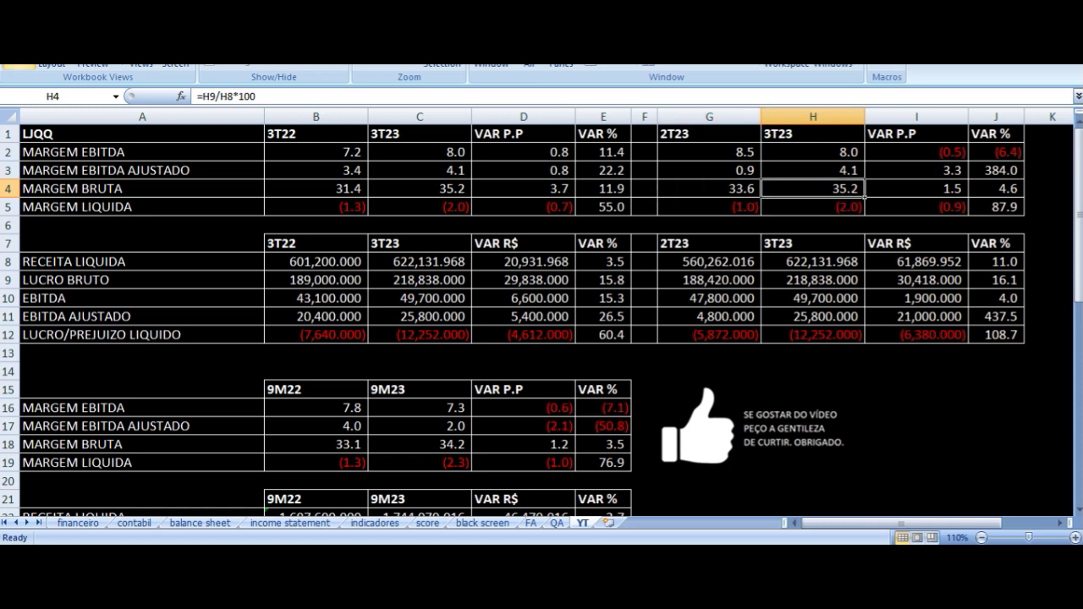
key(Right)
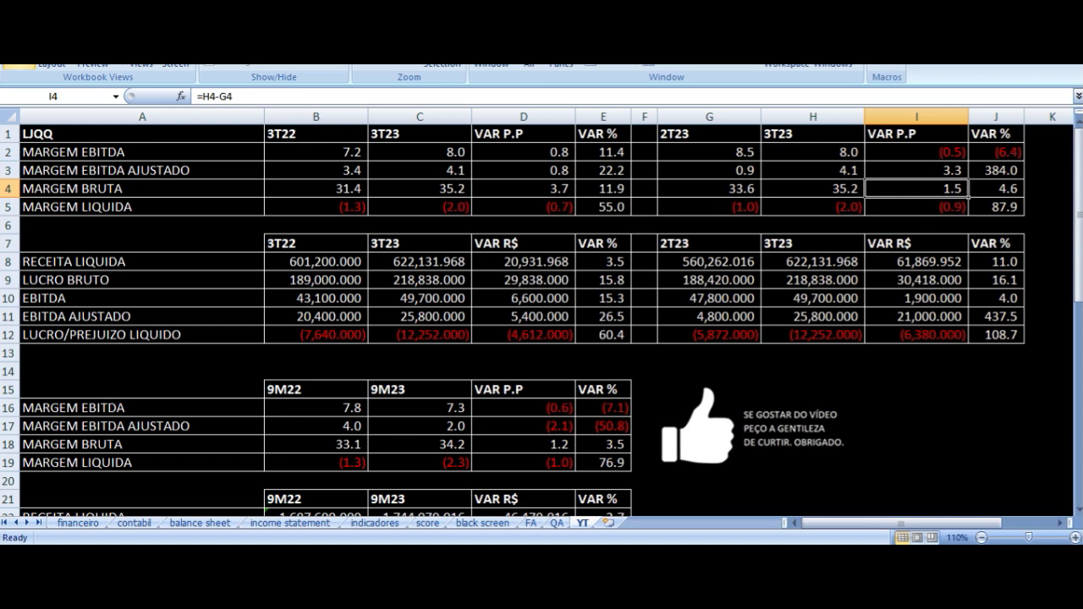
key(Right)
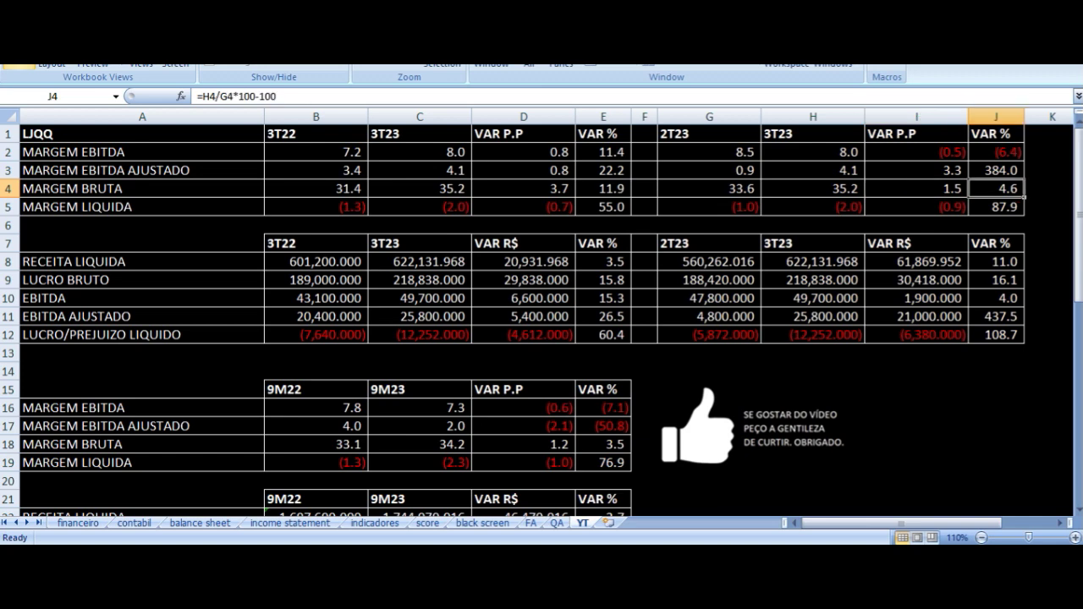
Compare the MARGEM LIQUIDA figures for 2T23 and 3T23 together with their VAR P.P cell
key(Down)
key(Left)
key(Left)
key(Left)
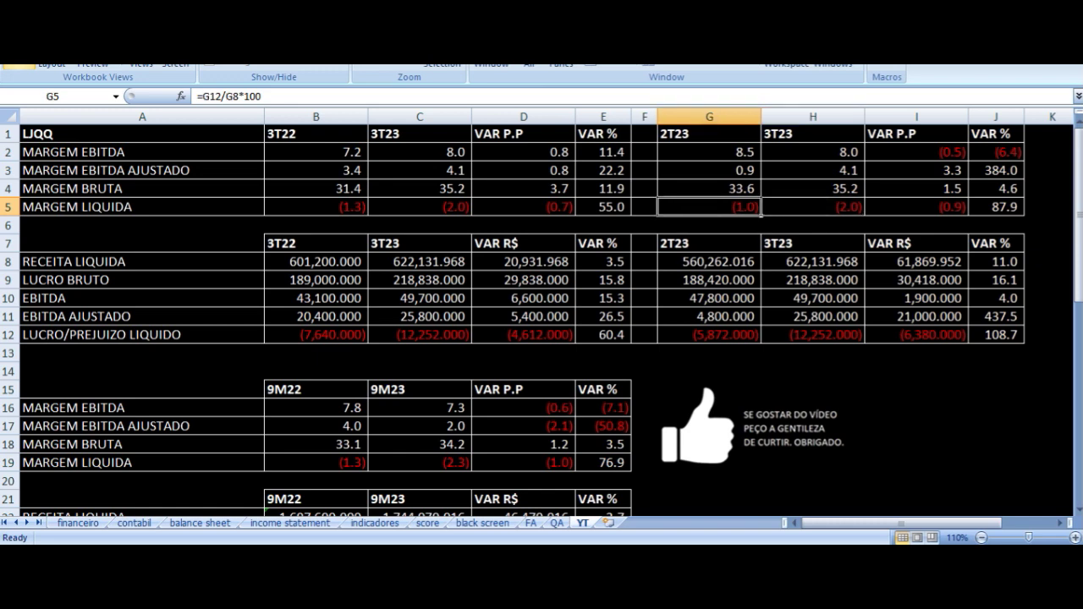
key(Right)
key(Right)
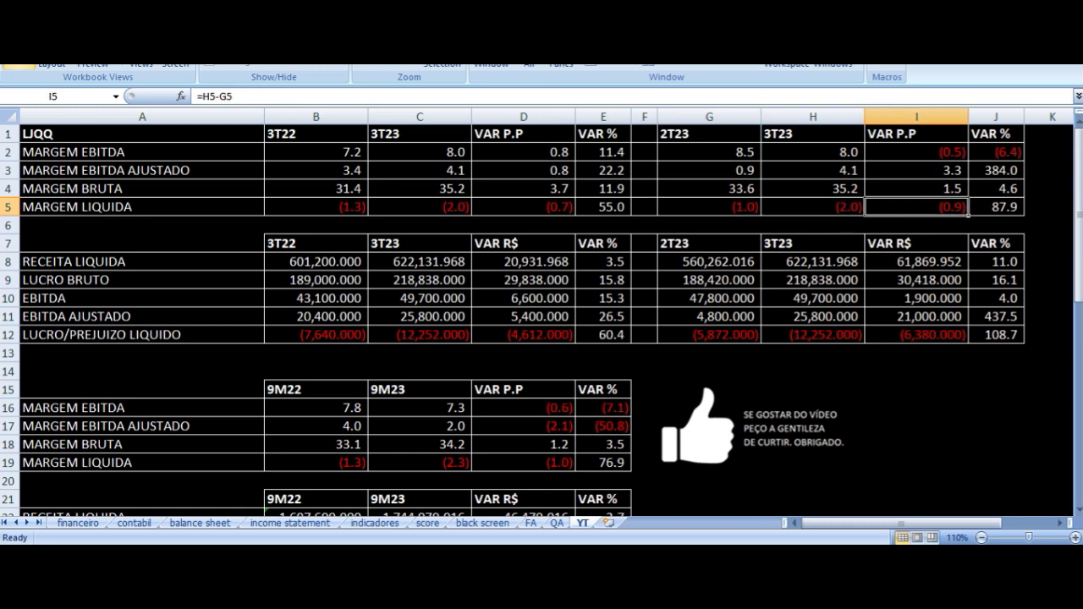
key(Left)
key(Left)
key(Right)
key(Right)
Check the VAR P.P column of the 2T23 to 3T23 margins, ending on the MARGEM LIQUIDA VAR %
key(Up)
key(Up)
key(Up)
key(Up)
key(Down)
key(Down)
key(Down)
key(Down)
key(Right)
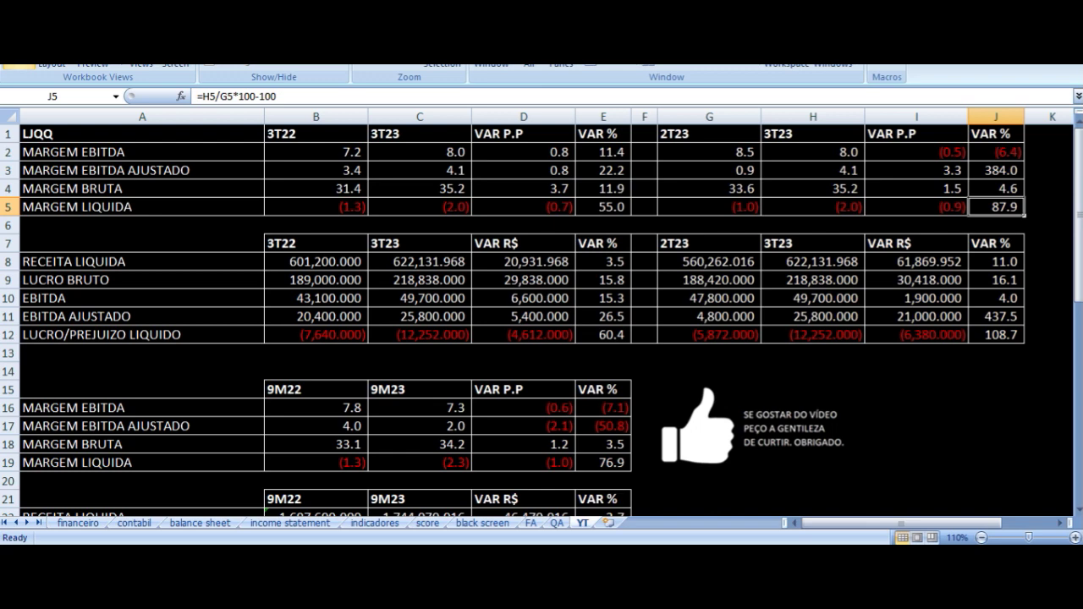
Scan the 2T23 figures in reais from RECEITA LIQUIDA down to LUCRO/PREJUIZO LIQUIDO
key(Down)
key(Left)
key(Left)
key(Left)
key(Down)
key(Down)
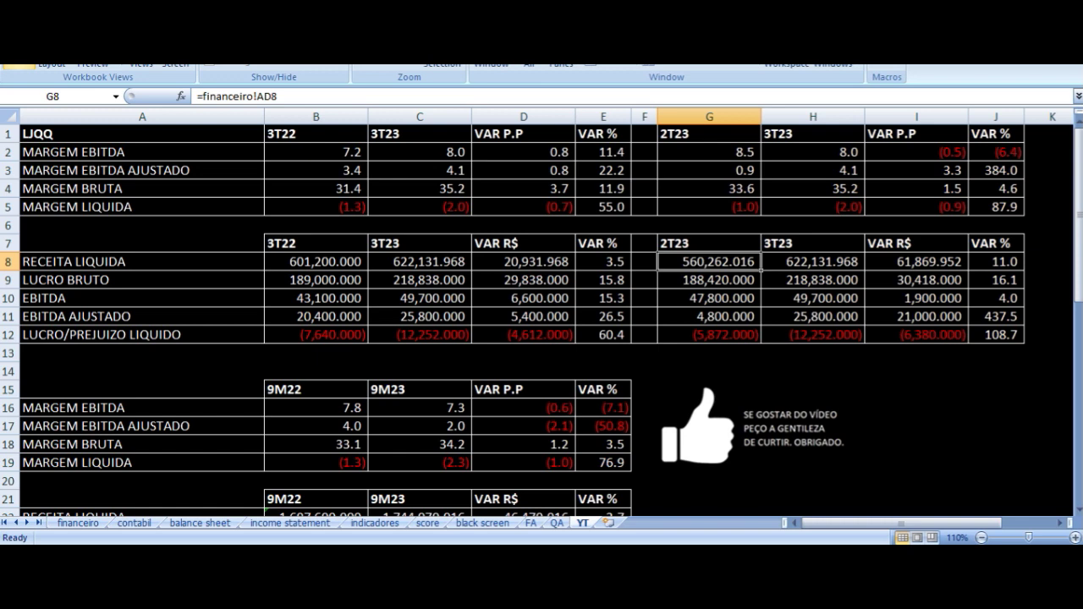
key(Down)
key(Down)
key(Down)
key(Down)
key(Right)
key(Right)
key(Left)
key(Left)
Review the RECEITA LIQUIDA row from 2T23 to 3T23, including its VAR R$ and VAR % cells
key(Up)
key(Up)
key(Up)
key(Up)
key(Down)
key(Up)
key(Right)
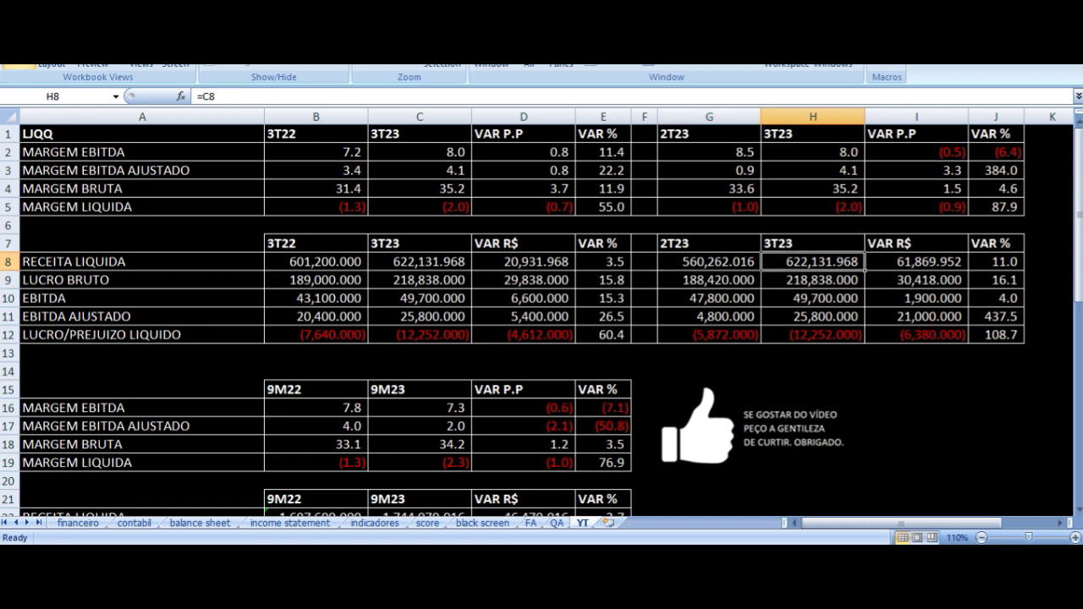
key(Right)
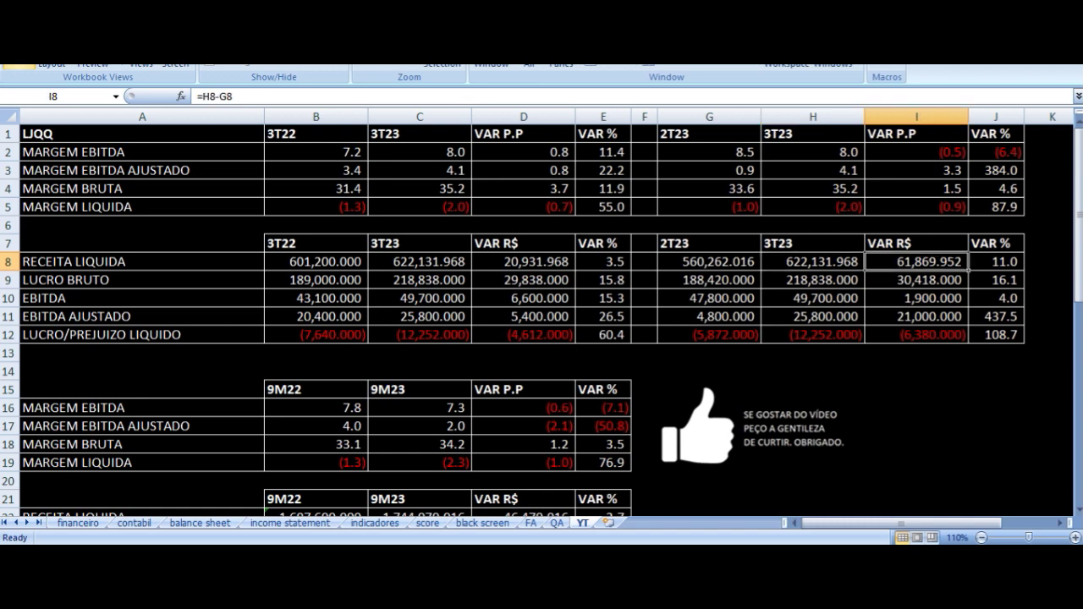
key(Right)
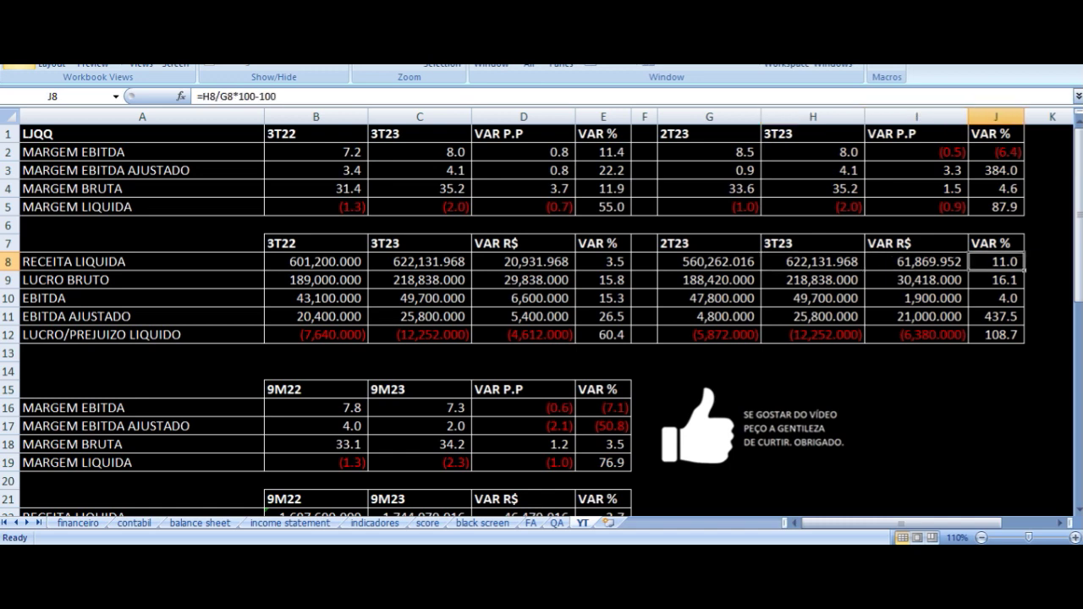
Review the LUCRO BRUTO row across 2T23, 3T23, VAR R$ and VAR %
key(Down)
key(Left)
key(Left)
key(Left)
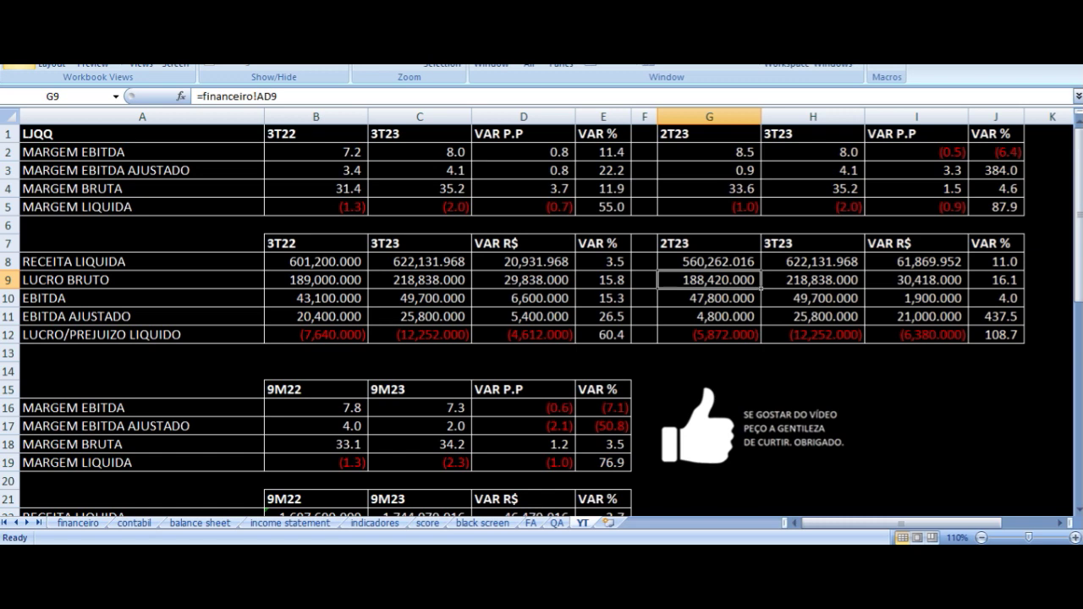
key(Right)
key(Right)
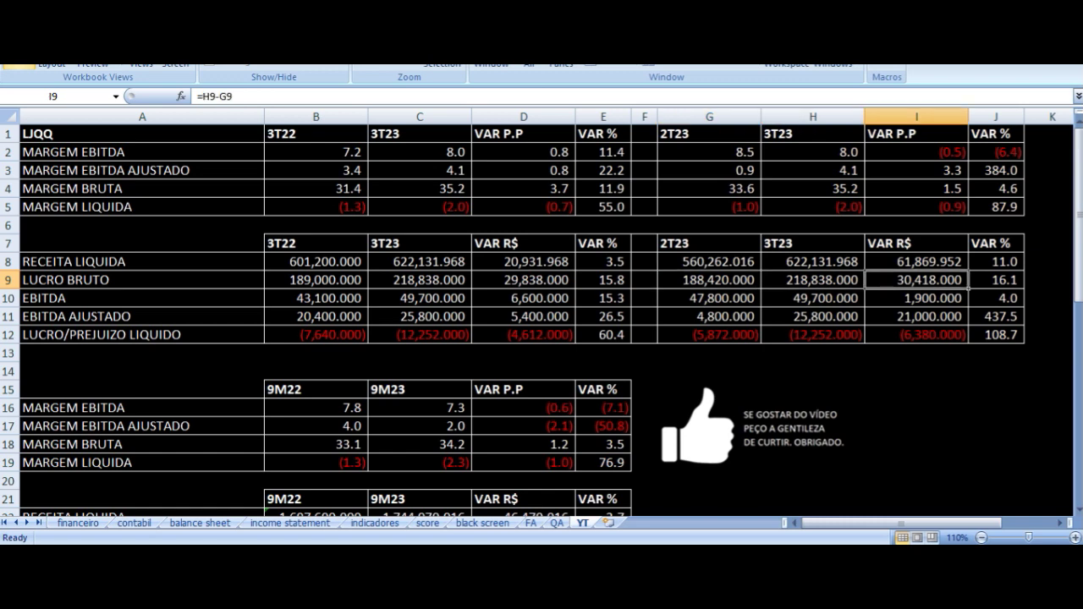
key(Right)
Review the EBITDA row across 2T23, 3T23, VAR R$ and VAR %
key(Down)
key(Left)
key(Left)
key(Left)
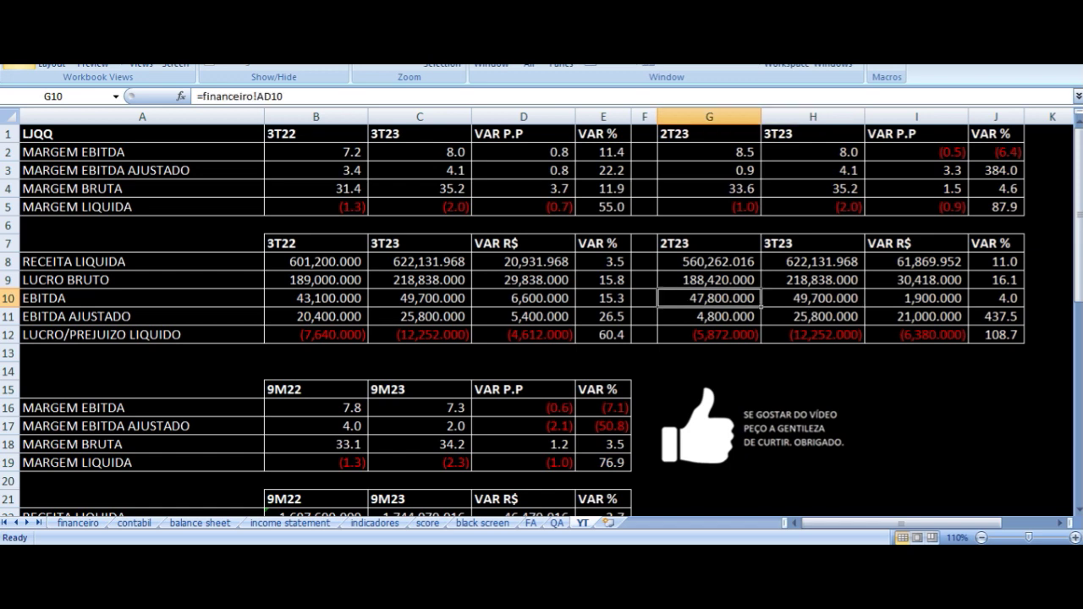
key(Right)
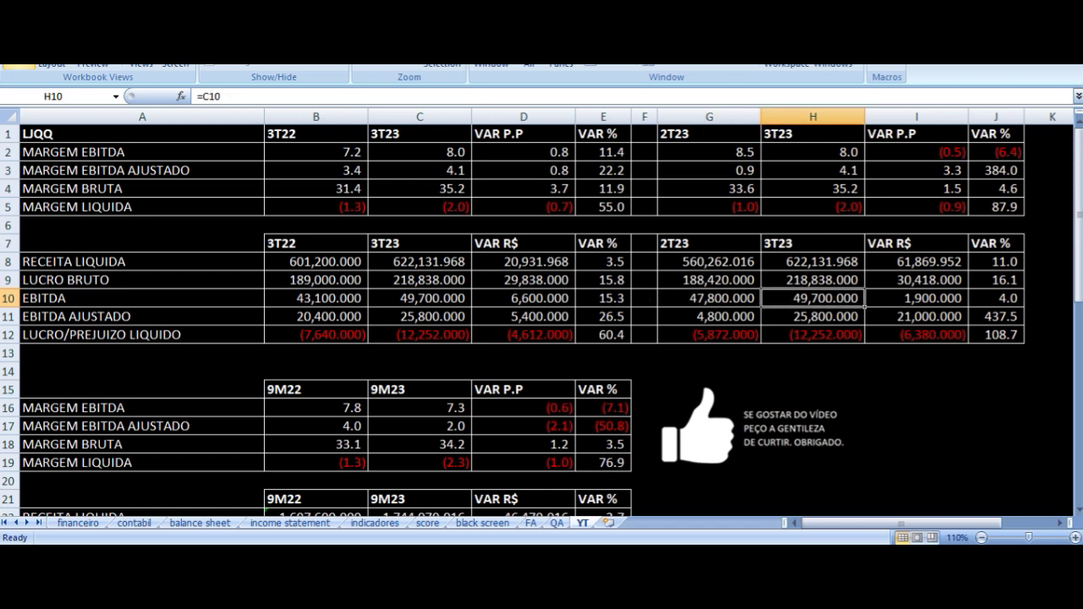
key(Right)
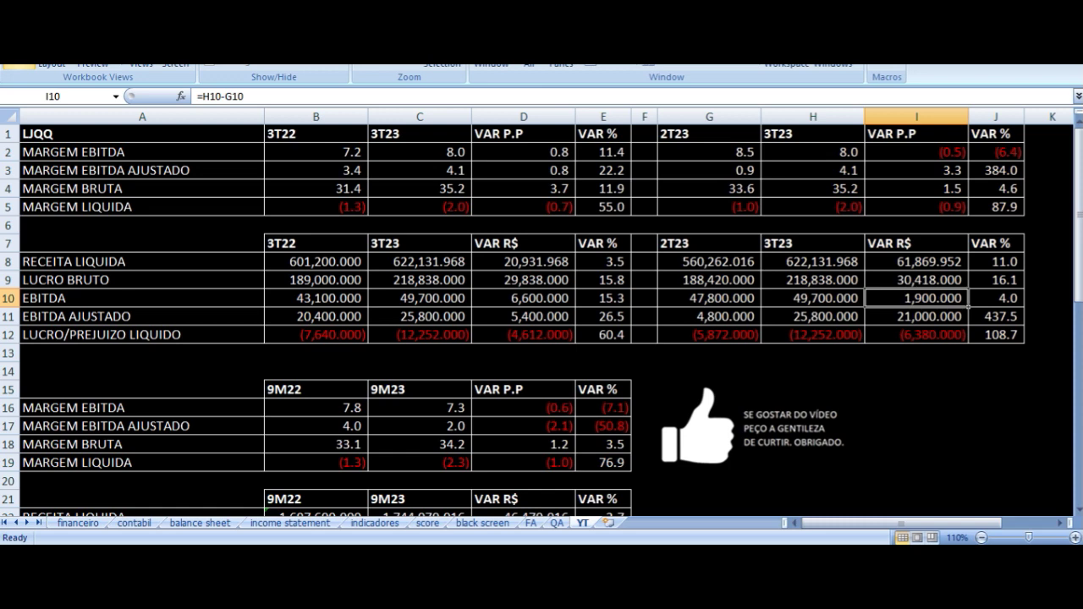
key(Right)
Examine the EBITDA AJUSTADO row from 2T23 through 3T23, VAR R$ and VAR %, going over it twice
key(Down)
key(Left)
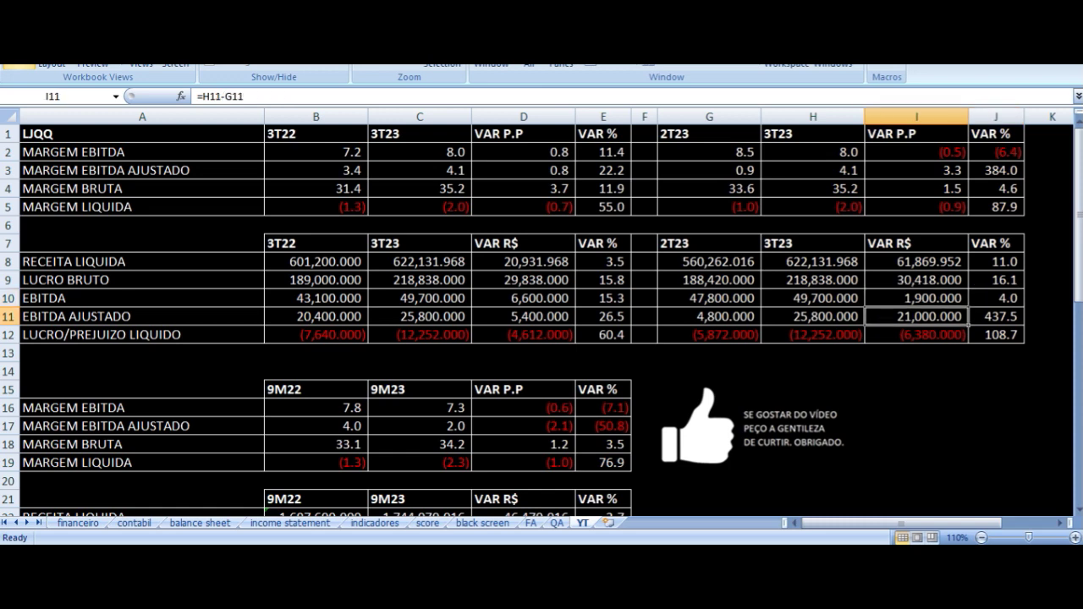
key(Left)
key(Left)
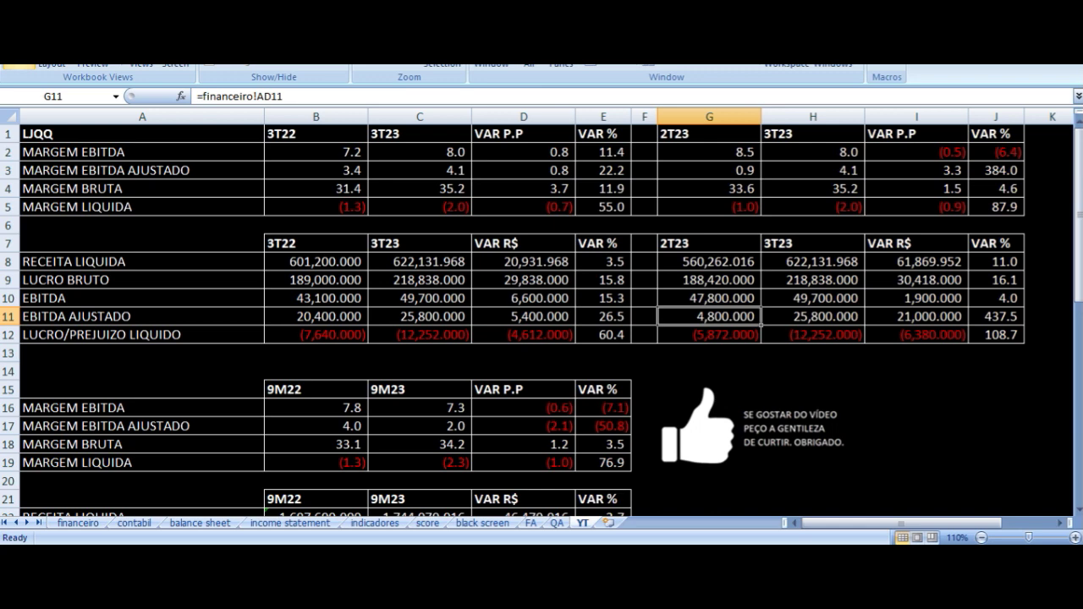
key(Right)
key(Right)
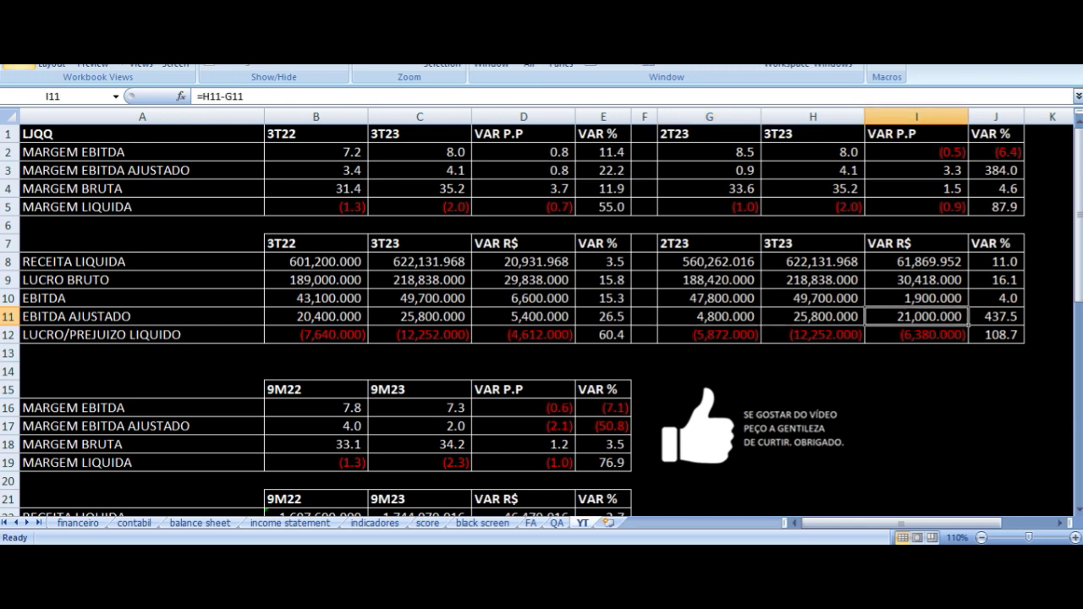
key(Right)
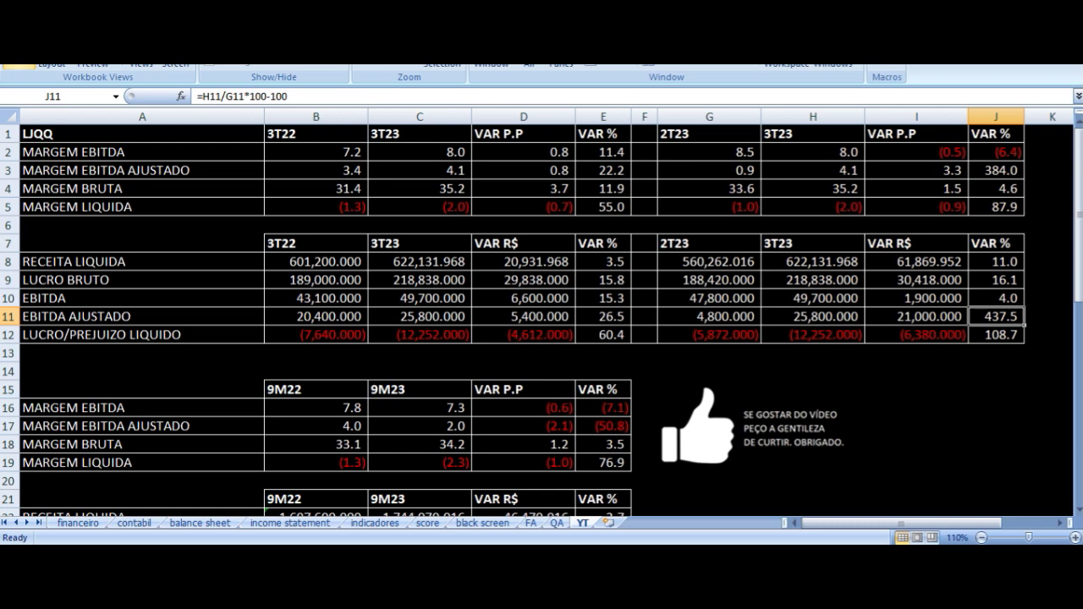
key(Left)
key(Left)
key(Left)
key(Right)
key(Right)
key(Right)
Return to the RECEITA LIQUIDA row and trace it back from the 2T23 comparison to 3T22
key(Up)
key(Up)
key(Up)
key(Left)
key(Left)
key(Left)
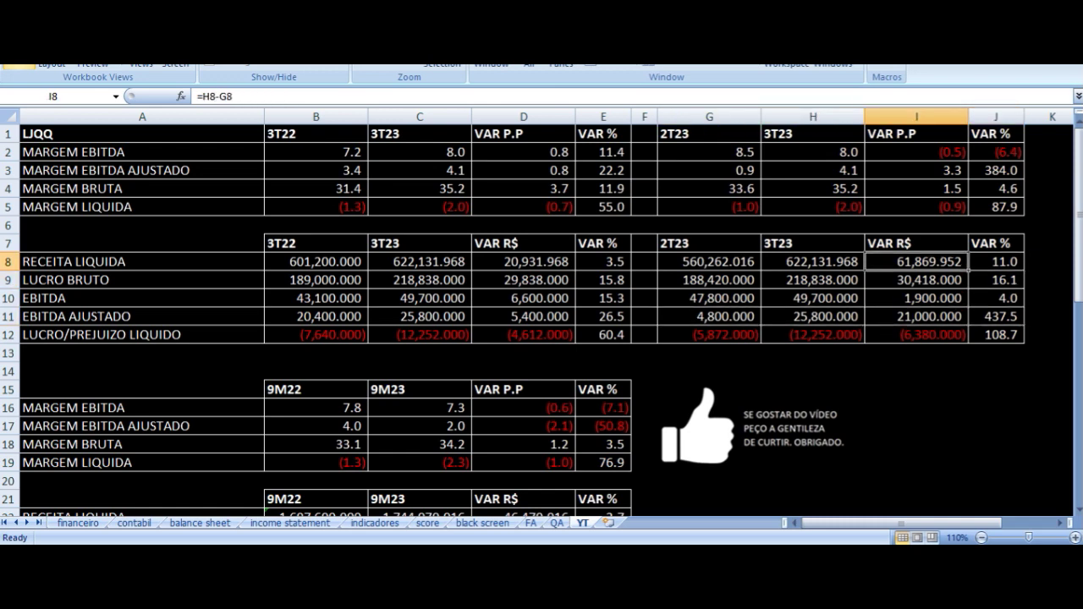
key(Left)
key(Left)
key(Left)
key(Left)
key(Left)
Compare EBITDA AJUSTADO between the 3T22 and 2T23 blocks, rechecking the 2T23 figures above it
key(Down)
key(Down)
key(Down)
key(Right)
key(Right)
key(Right)
key(Right)
key(Right)
key(Up)
key(Up)
key(Up)
key(Down)
key(Down)
key(Up)
key(Up)
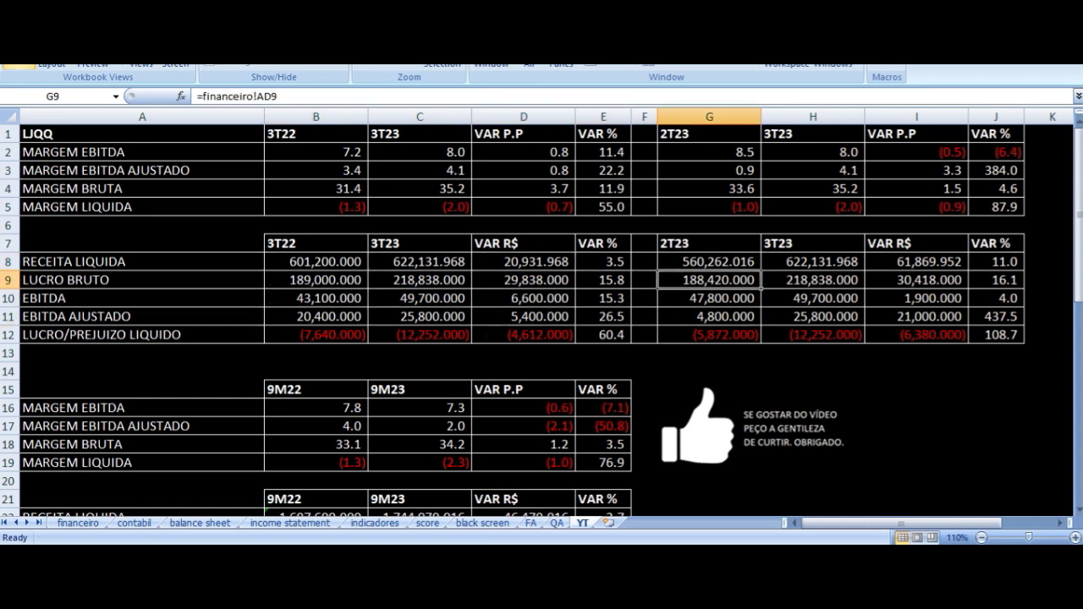
Retrace the RECEITA LIQUIDA row from 3T22 across to the VAR R$ of the 2T23 comparison
key(Left)
key(Left)
key(Left)
key(Left)
key(Left)
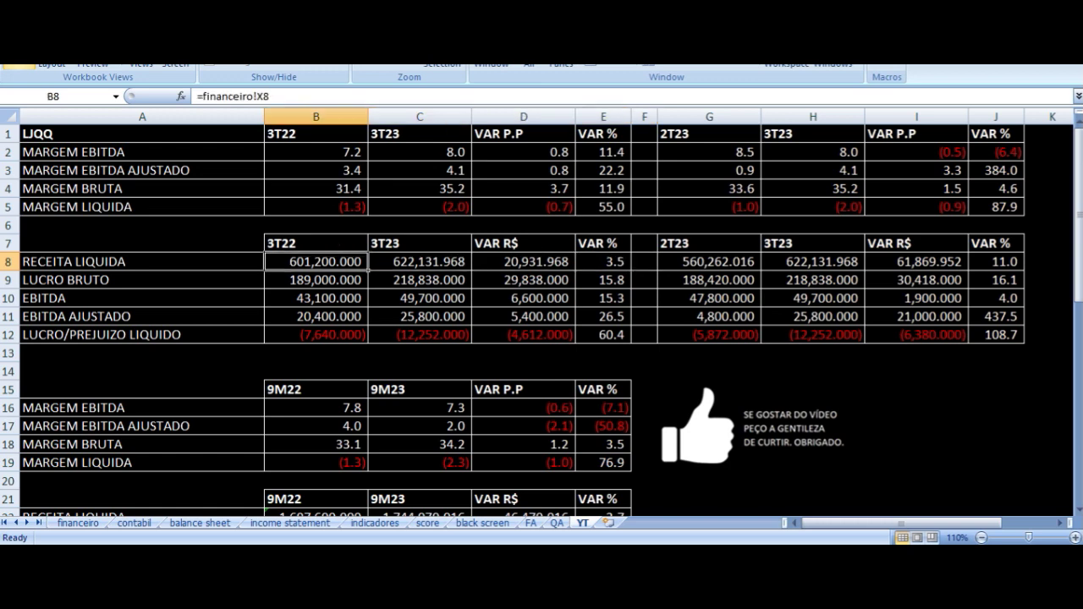
key(Right)
key(Right)
key(Right)
key(Right)
key(Right)
key(Right)
key(Right)
Check the VAR R$ column of the 2T23 to 3T23 comparison down to LUCRO/PREJUIZO LIQUIDO
key(Down)
key(Down)
key(Down)
key(Up)
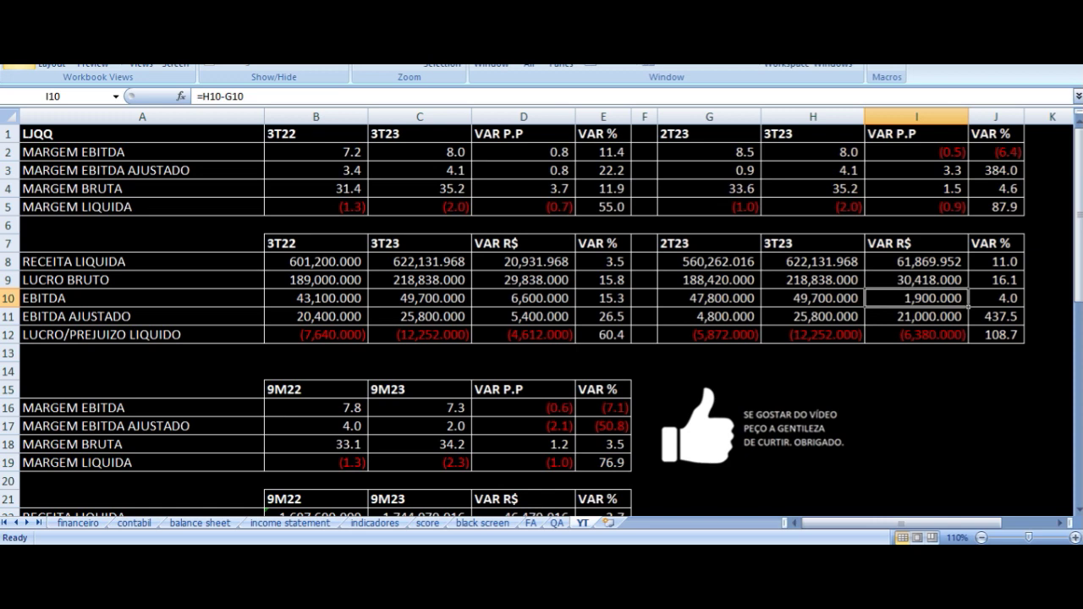
key(Down)
key(Down)
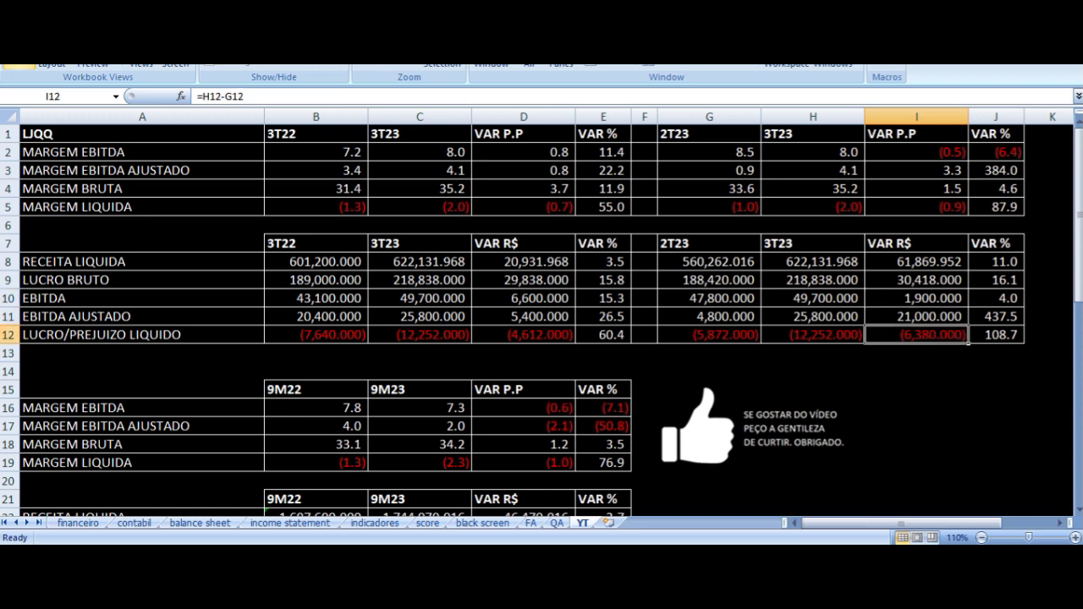
Review the LUCRO/PREJUIZO LIQUIDO row across the 3T22 and 2T23 comparisons in both directions
key(Left)
key(Left)
key(Left)
key(Left)
key(Left)
key(Left)
key(Left)
key(Right)
key(Right)
key(Right)
key(Right)
key(Right)
key(Right)
key(Right)
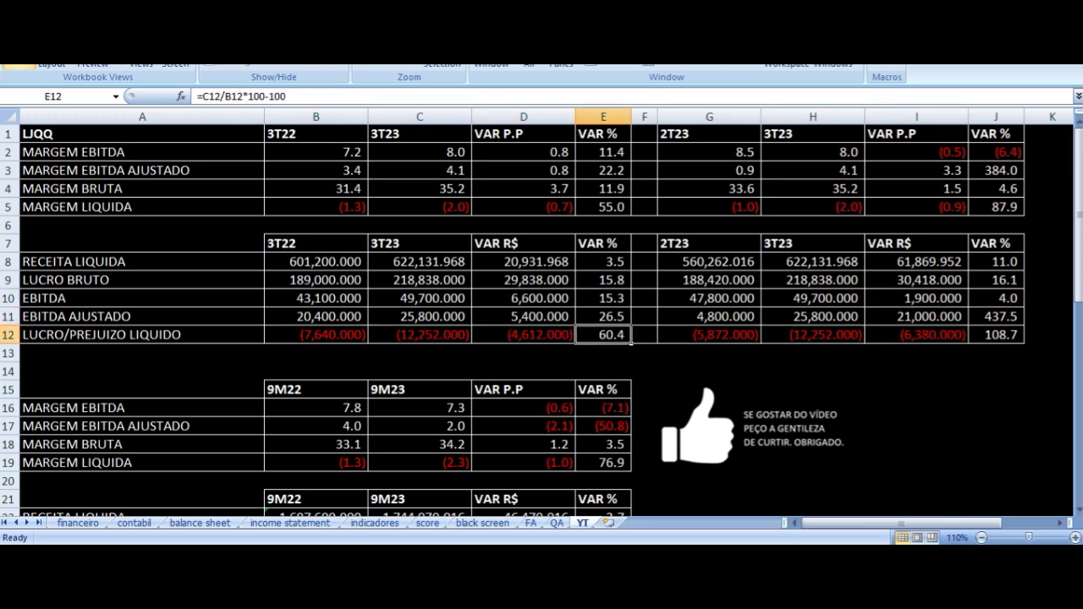
Compare the LUCRO/PREJUIZO LIQUIDO variation with the variations of the rows above it
key(Up)
key(Up)
key(Up)
key(Down)
key(Down)
key(Down)
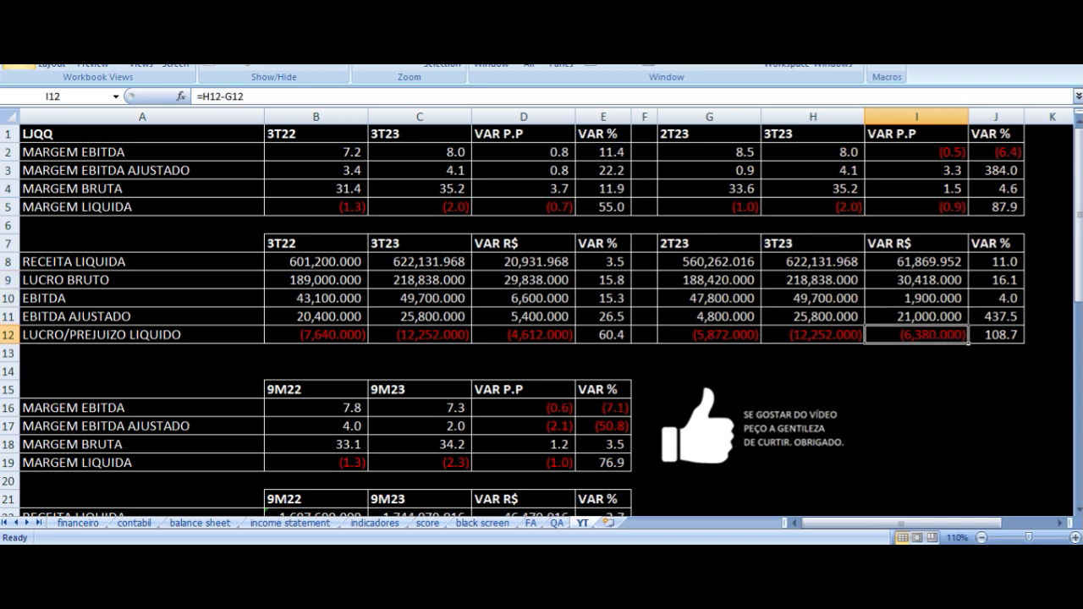
key(Down)
key(Down)
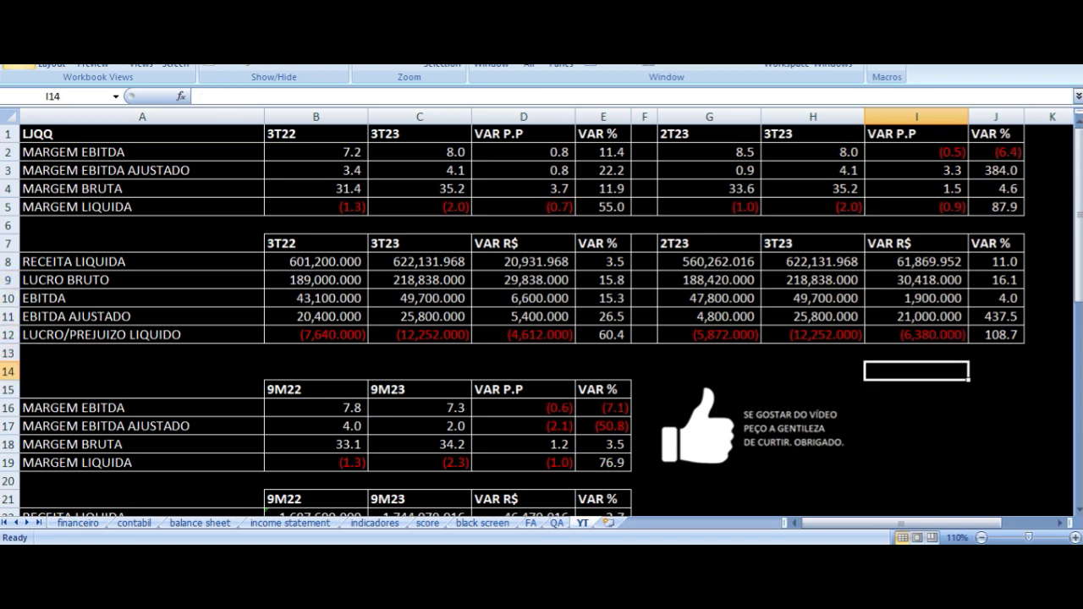
Bring the 9M22 and 9M23 tables into view and go to the 9M22 MARGEM EBITDA cell
key(Left)
key(Home)
key(Right)
key(Down)
key(Down)
key(Down)
key(Down)
key(Down)
key(Down)
key(Down)
key(Down)
key(Down)
key(Down)
key(Down)
key(Down)
key(Down)
key(Down)
key(Down)
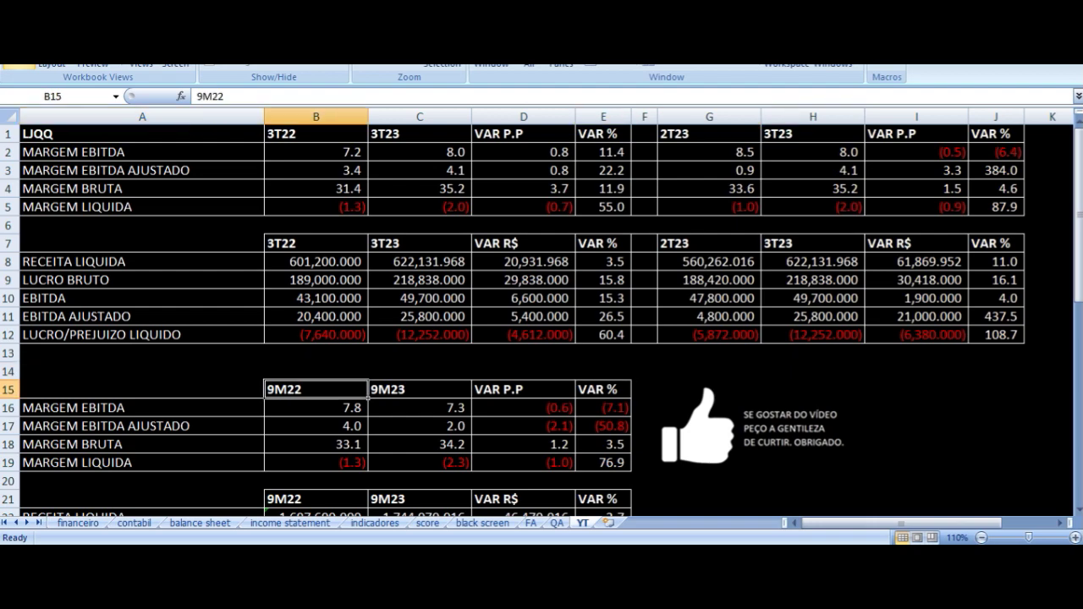
key(Up)
key(Up)
key(Up)
key(Up)
key(Up)
key(Up)
key(Up)
key(Up)
key(Up)
key(Up)
key(Up)
key(Up)
key(Up)
key(Up)
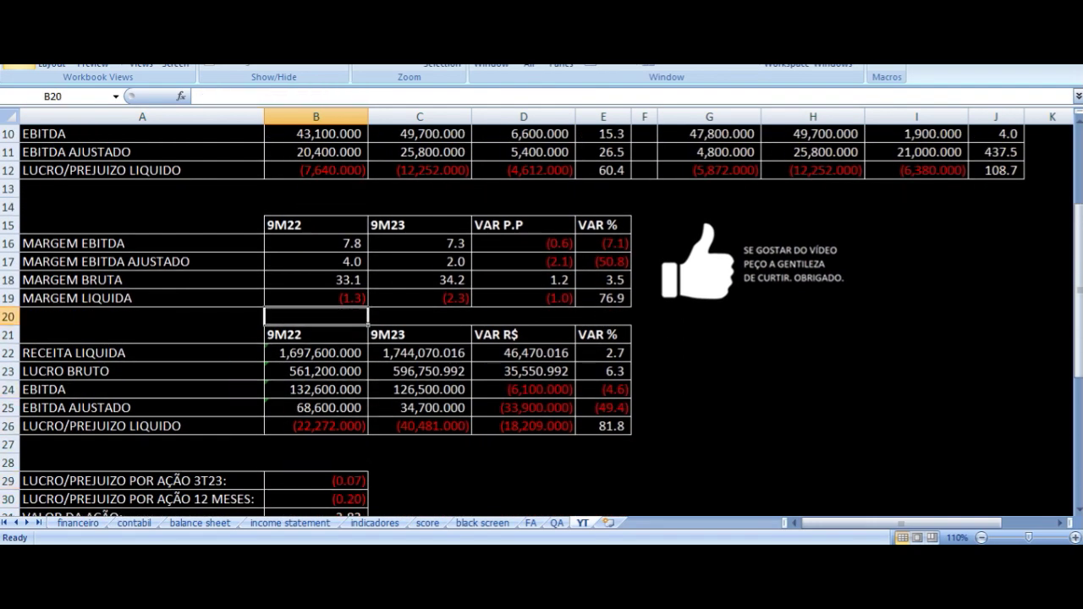
key(Down)
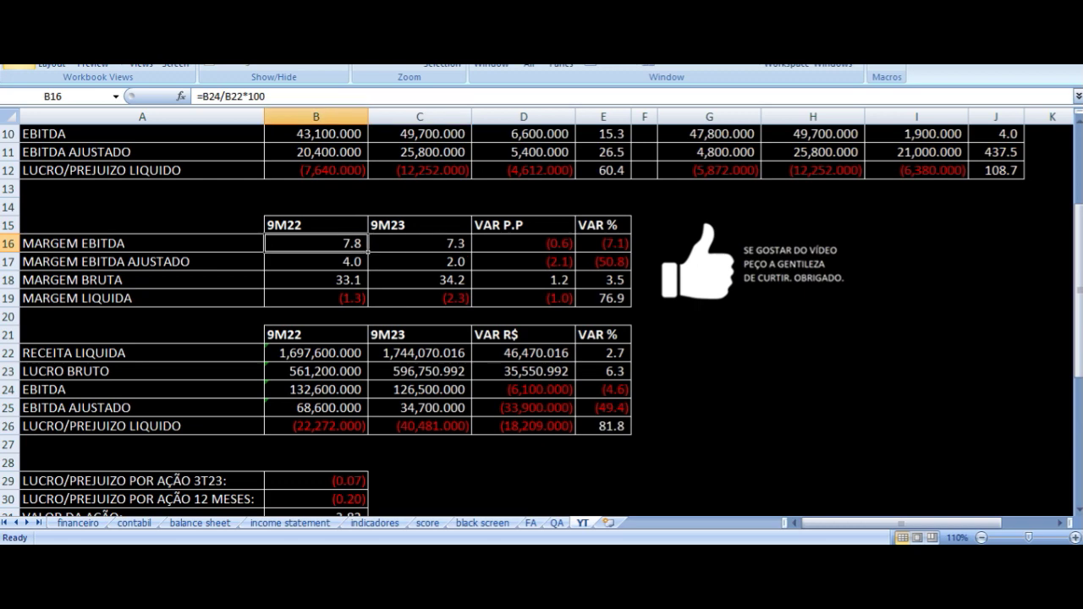
Review the MARGEM EBITDA row across 9M22, 9M23, VAR P.P and VAR %
key(Left)
key(Right)
key(Right)
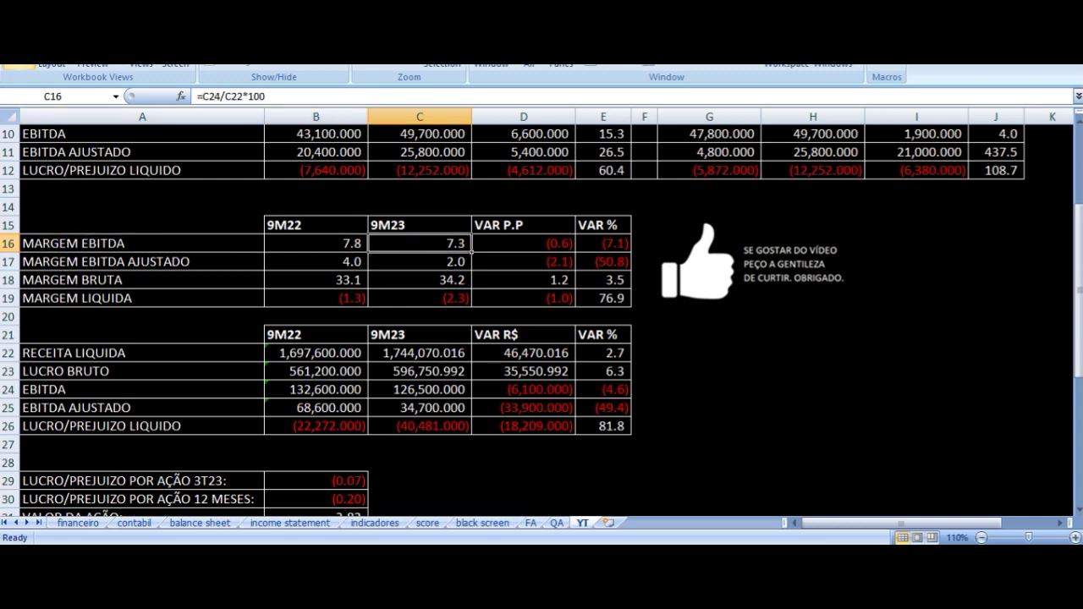
key(Right)
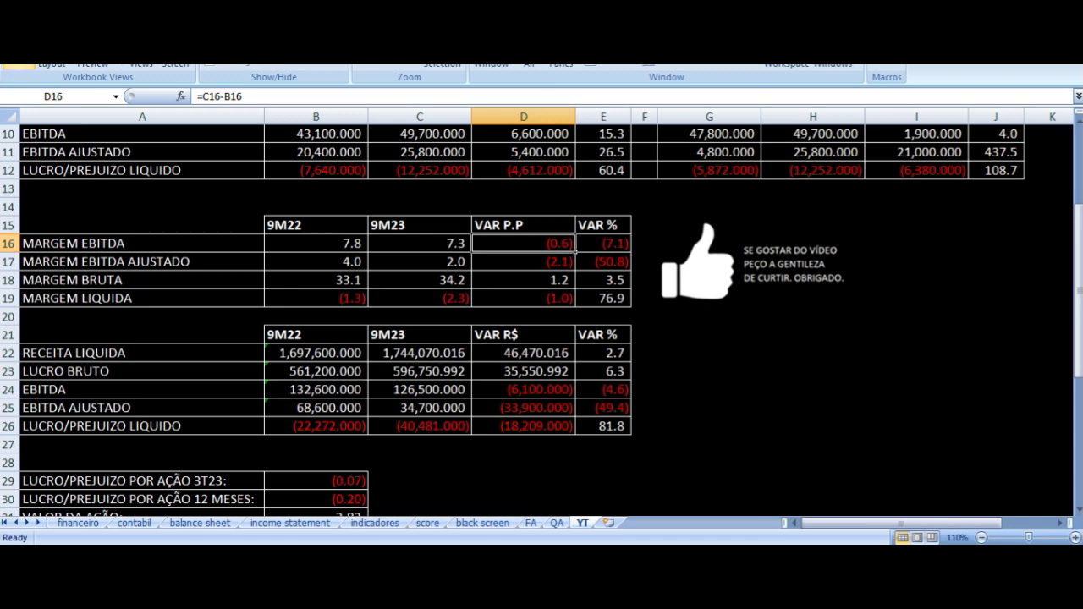
key(Up)
key(Down)
key(Right)
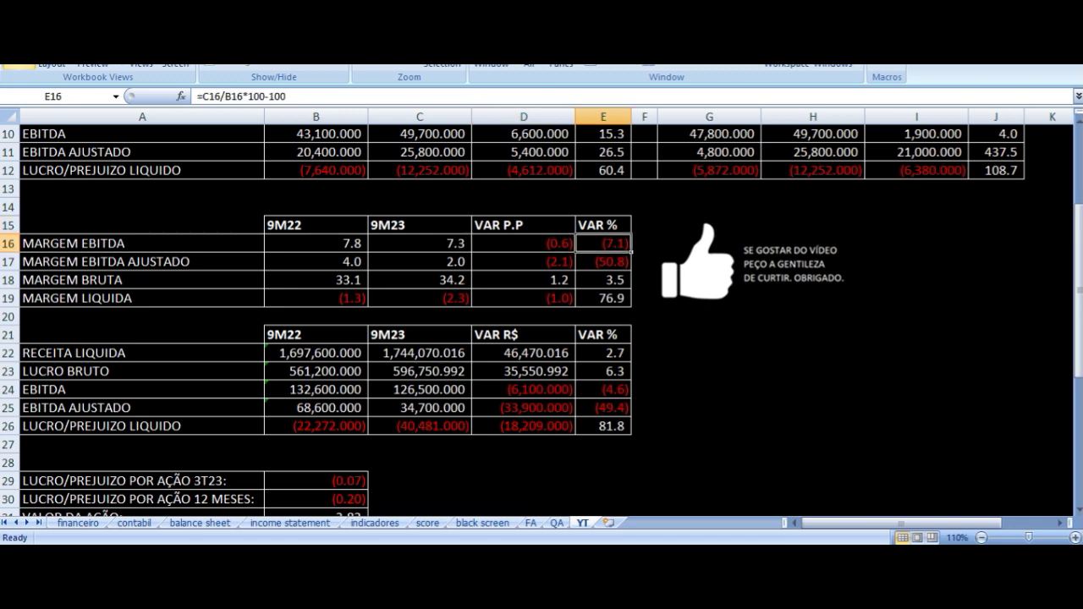
Review the MARGEM EBITDA AJUSTADO row from 9M22 to 9M23, including its VAR P.P and VAR %
key(Down)
key(Left)
key(Left)
key(Left)
key(Left)
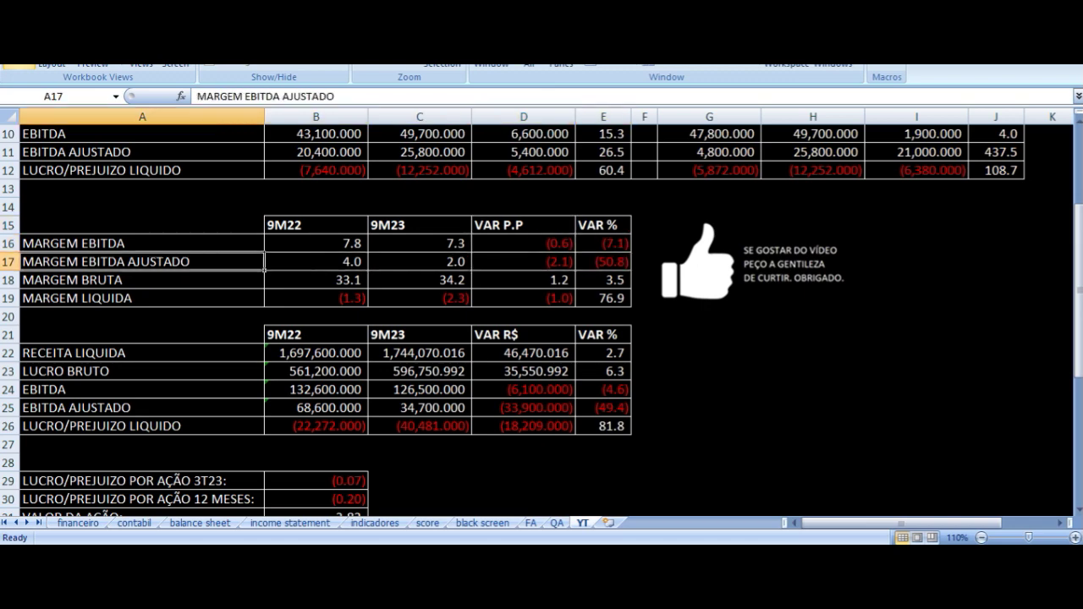
key(Right)
key(Right)
key(Right)
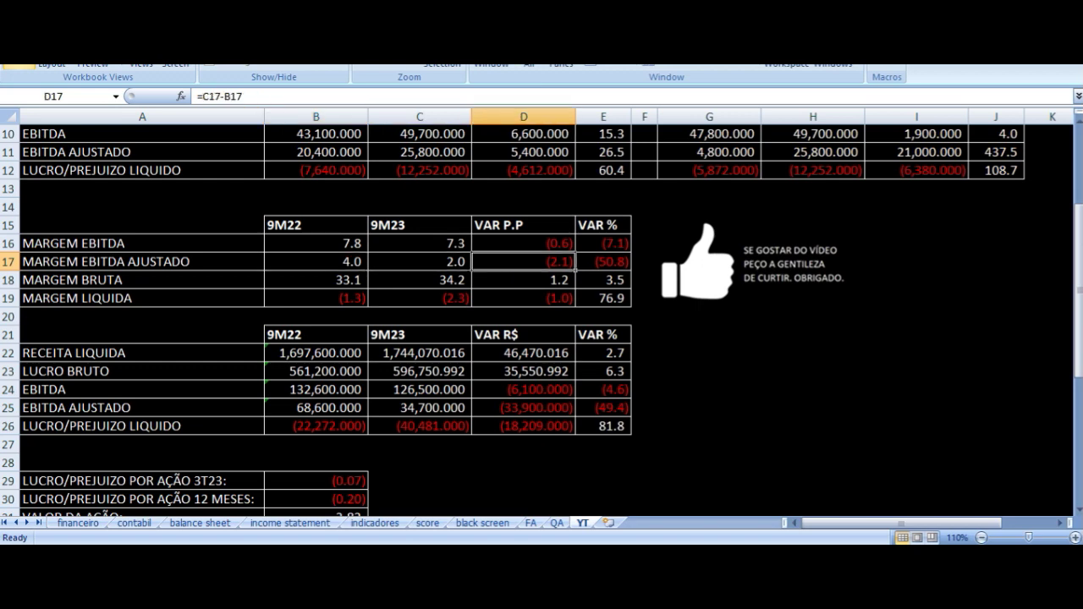
key(Up)
key(Up)
key(Down)
key(Down)
key(Right)
Examine the MARGEM BRUTA row across 9M22, 9M23, VAR P.P and VAR %
key(Down)
key(Left)
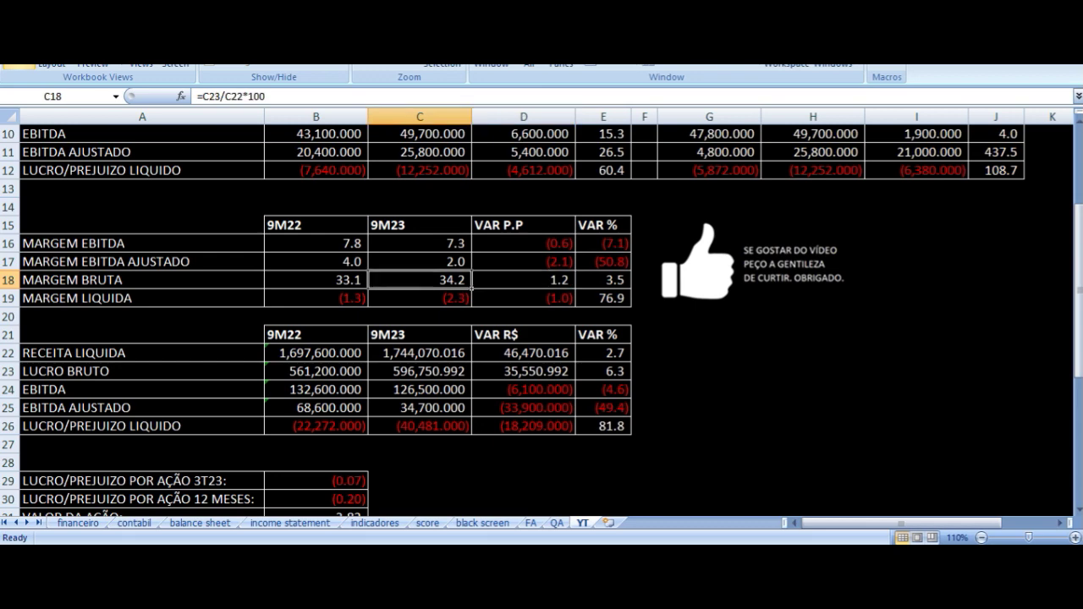
key(Left)
key(Left)
key(Left)
key(Right)
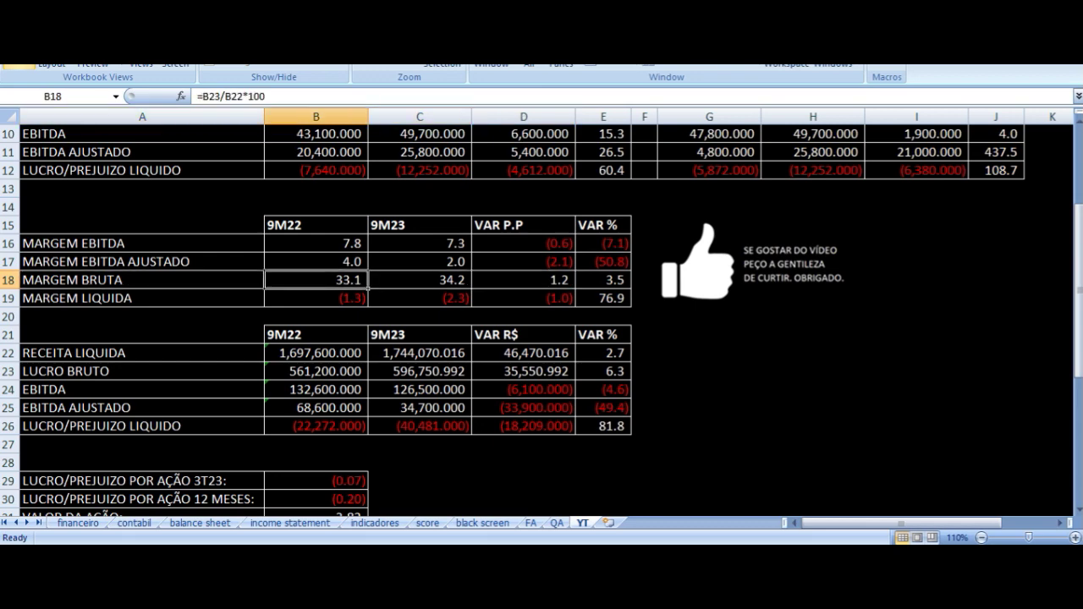
key(Right)
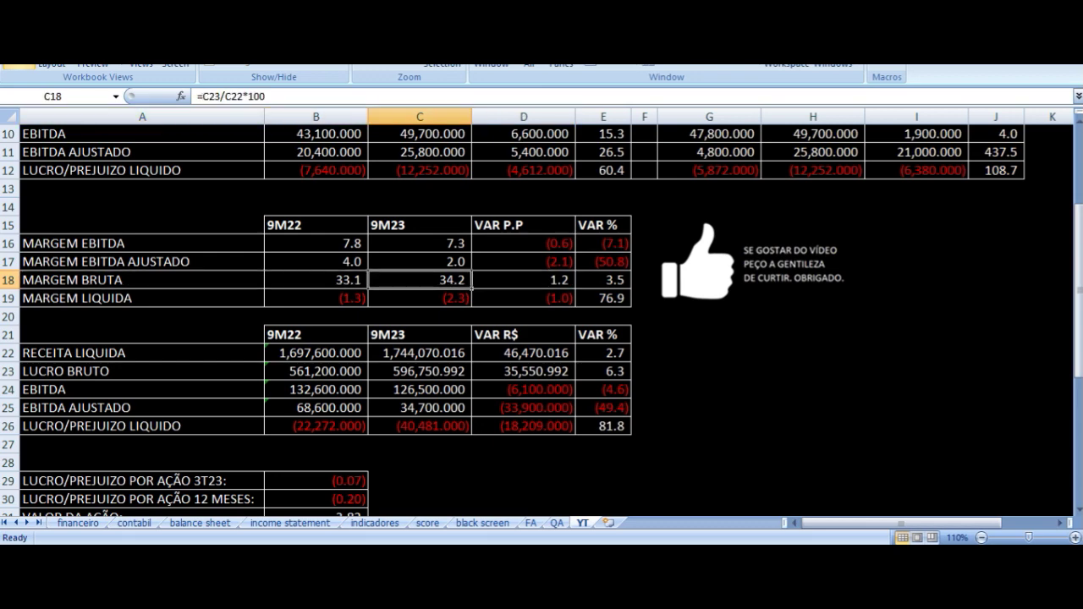
key(Right)
key(Up)
key(Up)
key(Down)
key(Down)
key(Right)
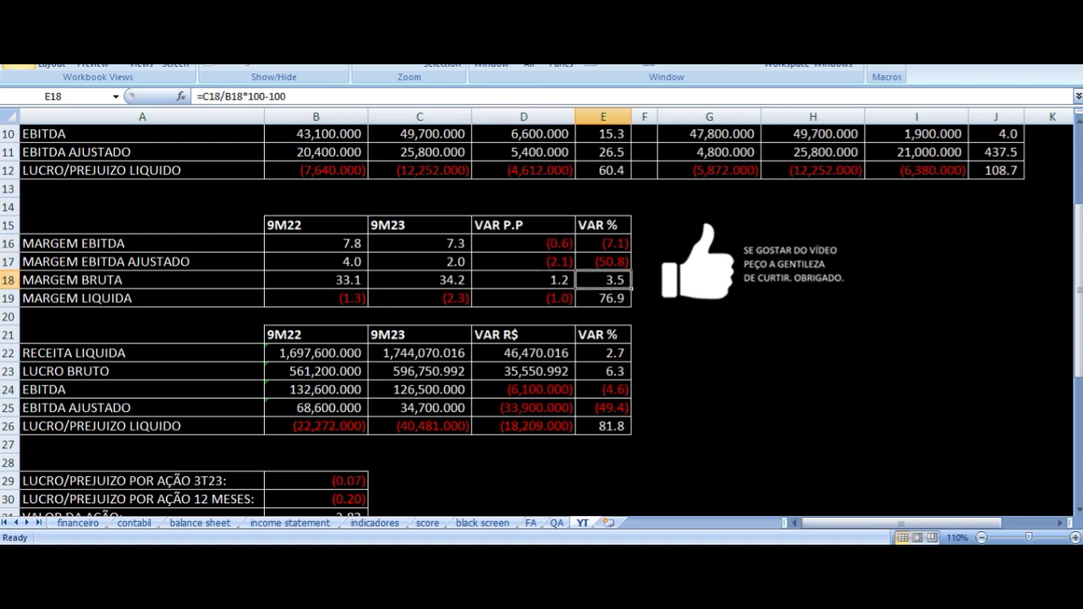
key(Left)
key(Right)
Review the MARGEM LIQUIDA row across 9M22, 9M23, VAR P.P and VAR %
key(Down)
key(Left)
key(Left)
key(Left)
key(Left)
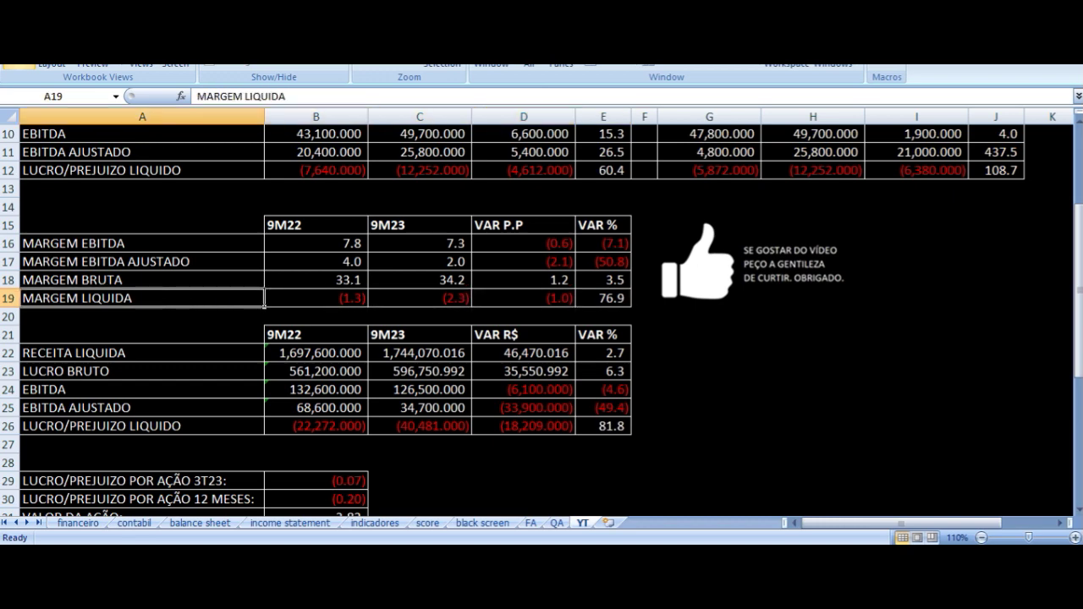
key(Right)
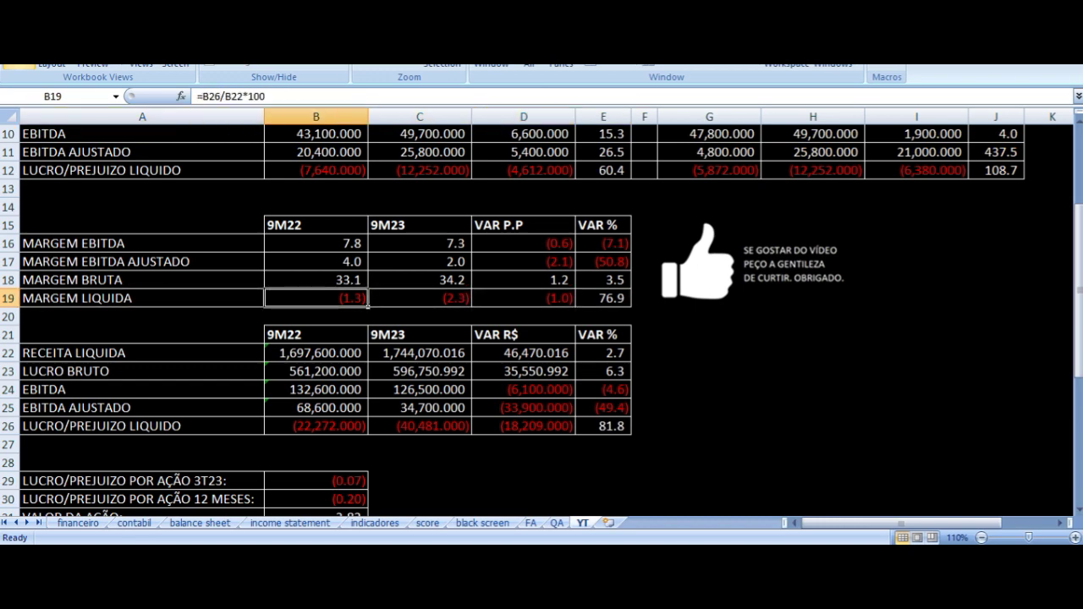
key(Right)
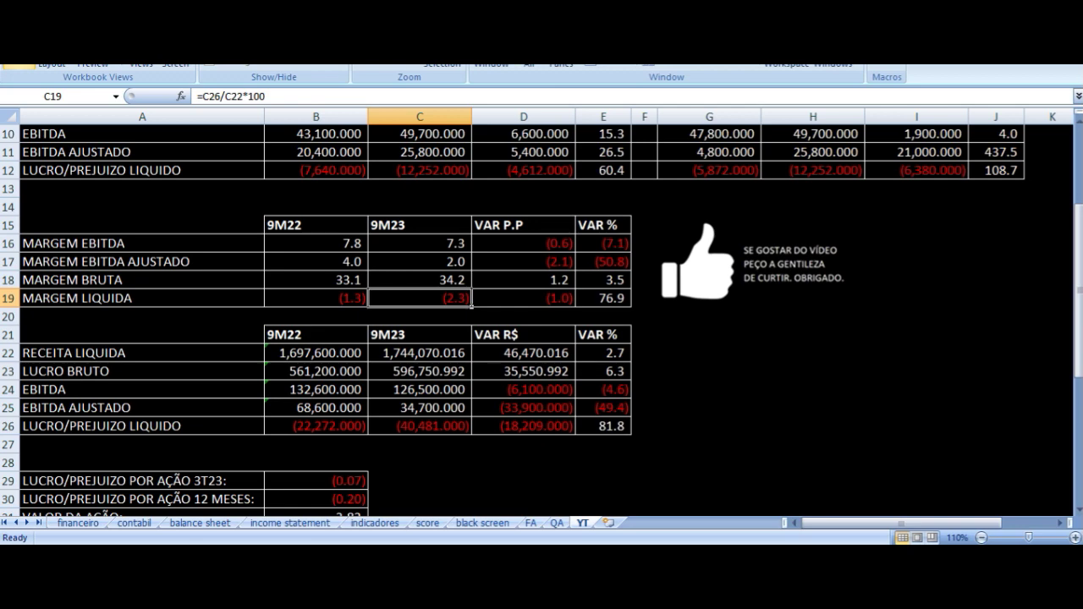
key(Right)
key(Up)
key(Up)
key(Down)
key(Down)
key(Right)
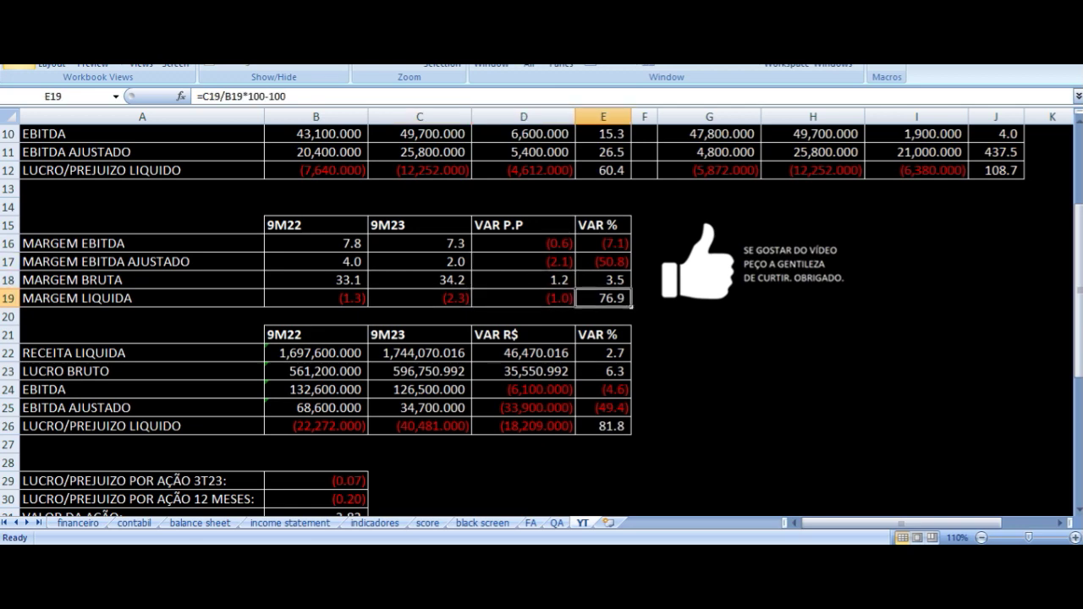
Compare the 9M22 and 9M23 MARGEM LIQUIDA cells again
key(Left)
key(Left)
key(Left)
key(Right)
key(Left)
key(Right)
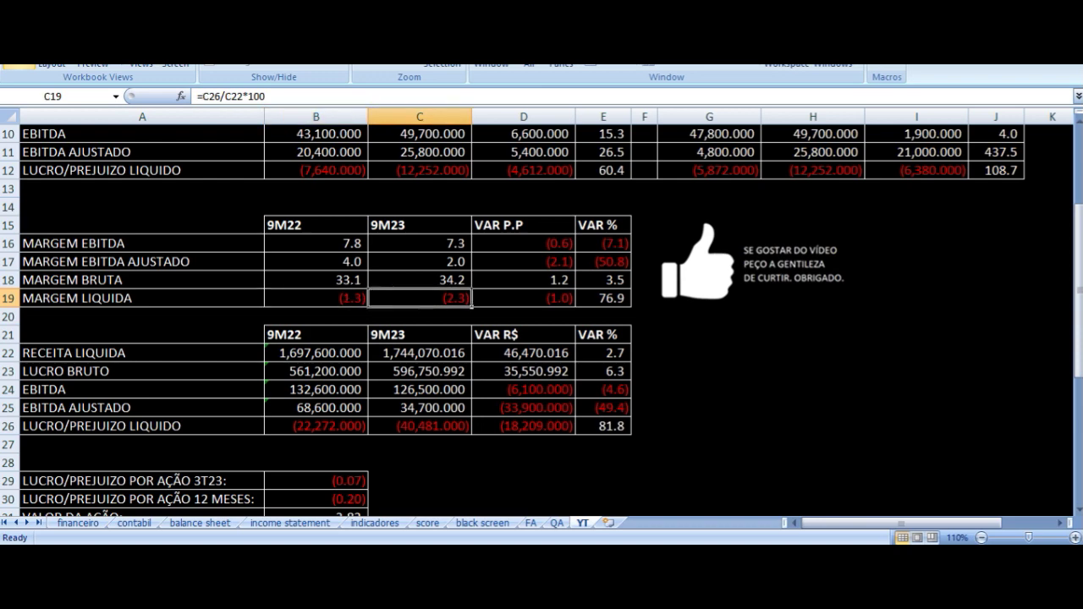
key(Left)
Examine the RECEITA LIQUIDA row of the 9M22 and 9M23 table, including its VAR R$ and VAR %
key(Down)
key(Left)
key(Down)
key(Down)
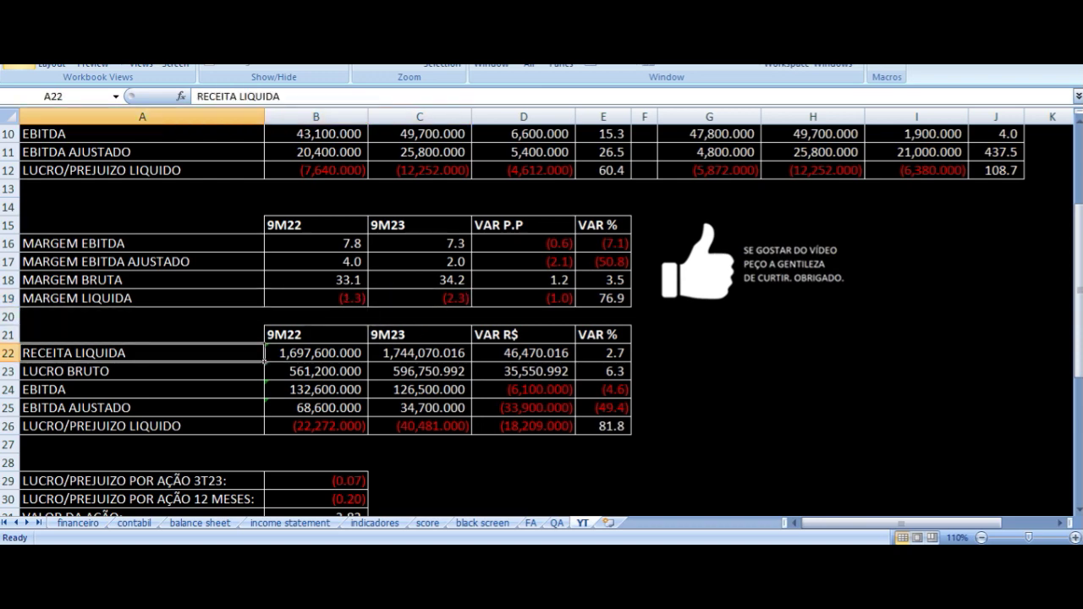
key(Right)
key(Down)
key(Up)
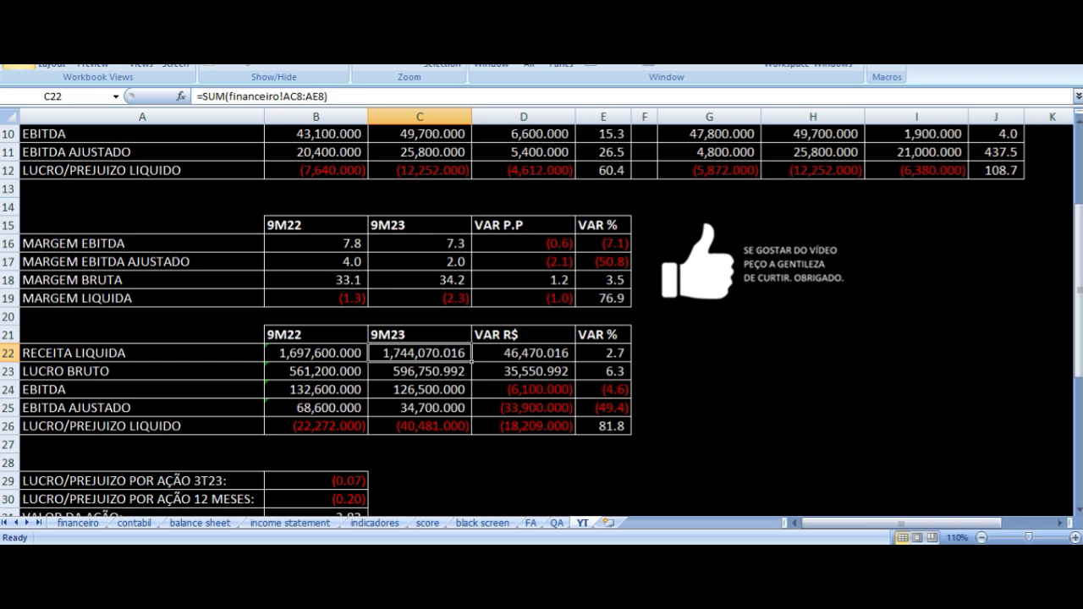
click(523, 353)
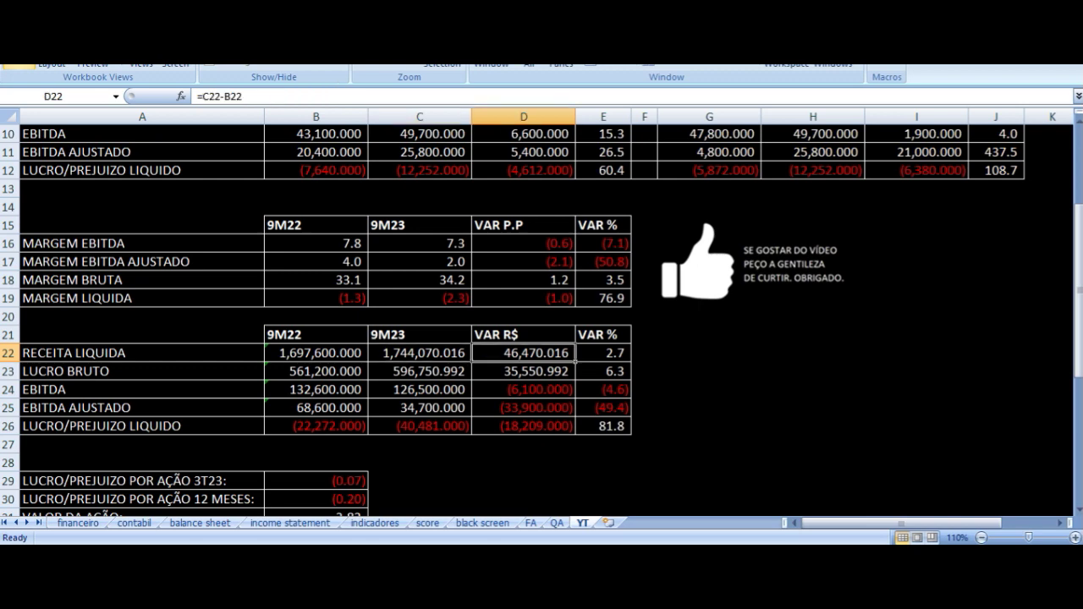
click(604, 353)
Review the LUCRO BRUTO row from 9M22 to 9M23, including its VAR R$ and VAR %
key(Down)
key(Left)
key(Left)
key(Left)
key(Left)
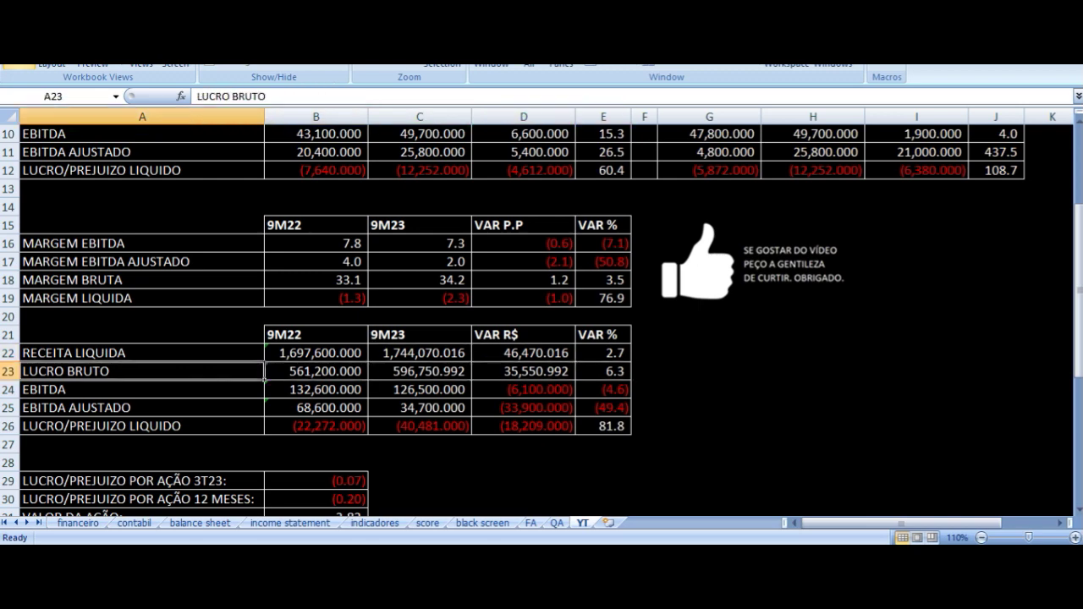
key(Right)
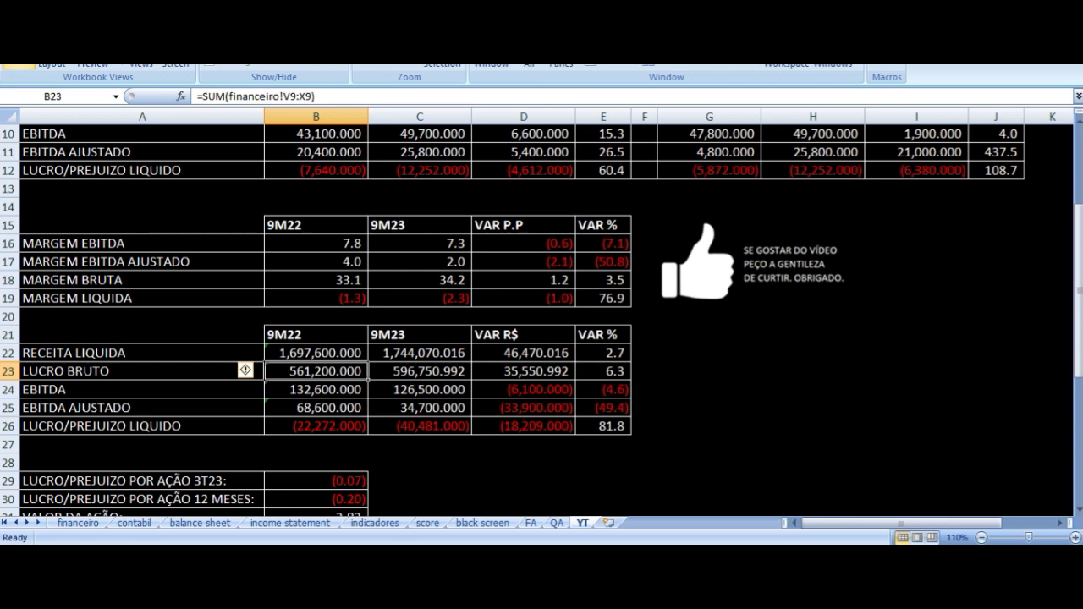
key(Right)
key(Right)
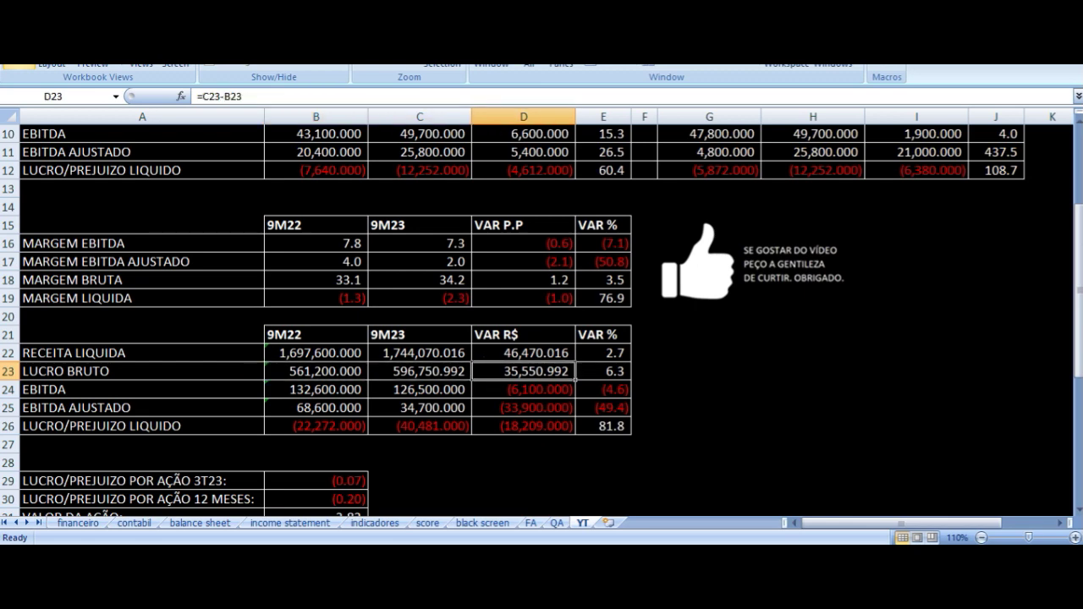
key(Right)
Examine the nine-month EBITDA row, comparing 9M22 with 9M23 and checking its VAR R$ and VAR %
key(Down)
key(Left)
key(Left)
key(Left)
key(Left)
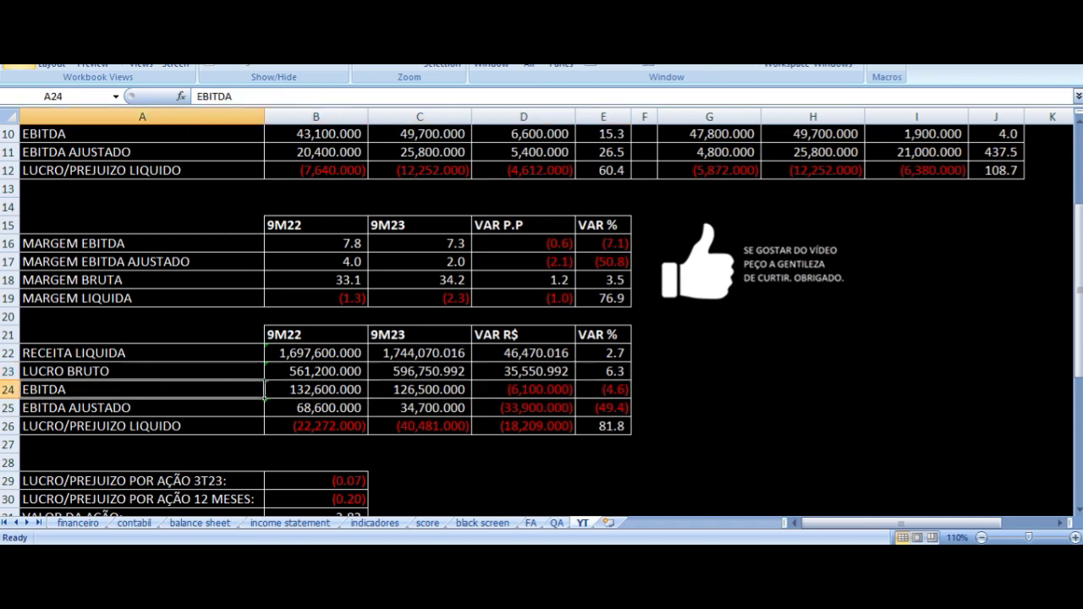
key(Right)
key(Right)
key(Right)
key(Left)
key(Left)
key(Right)
key(Right)
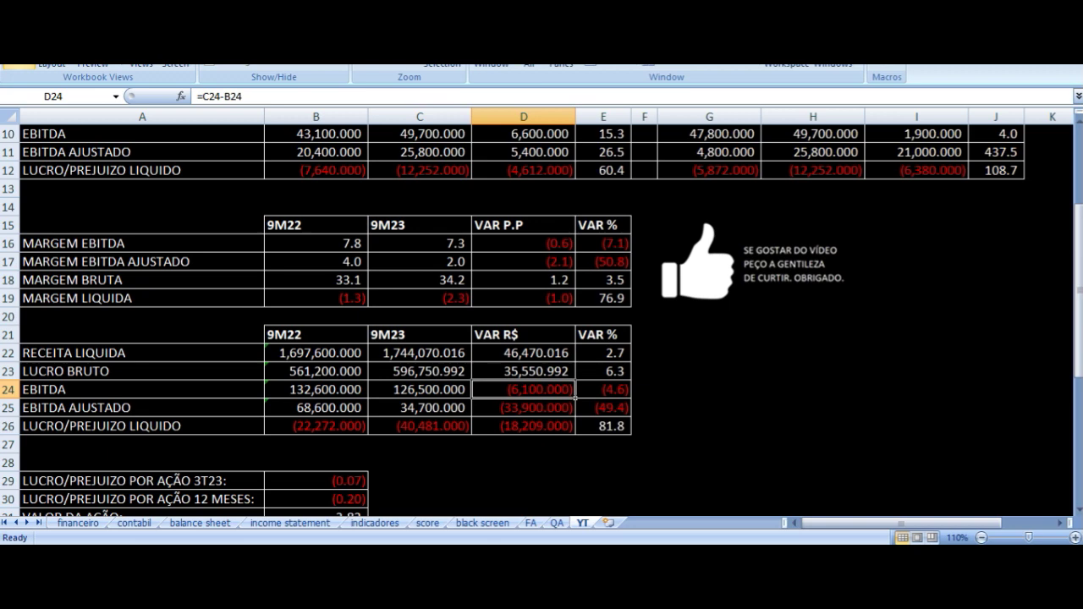
key(Right)
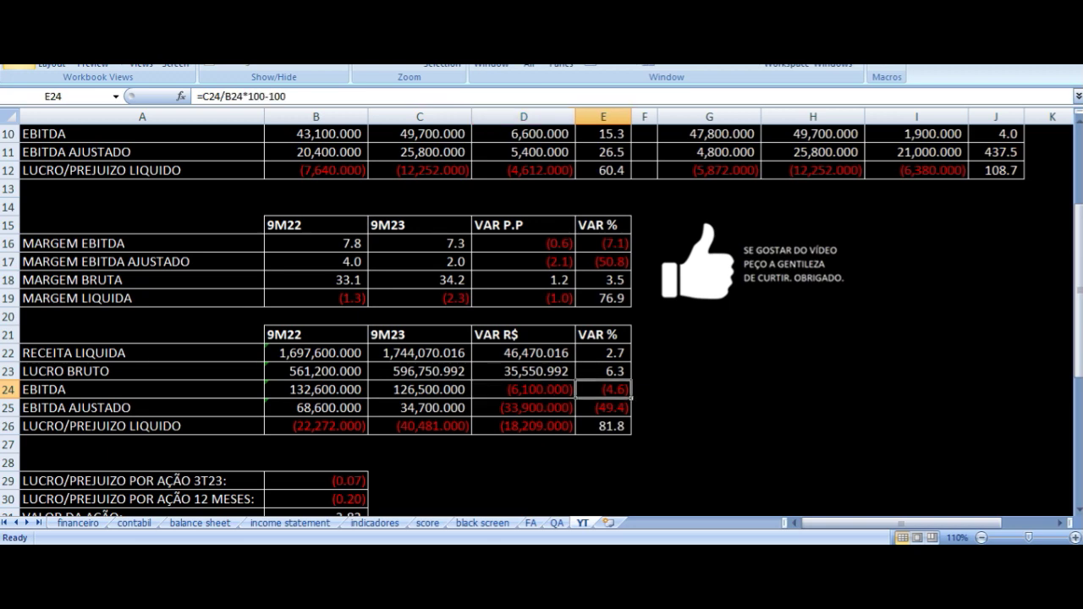
Review the nine-month EBITDA AJUSTADO row across 9M22, 9M23, VAR R$ and VAR %
key(Down)
key(Left)
key(Left)
key(Left)
key(Left)
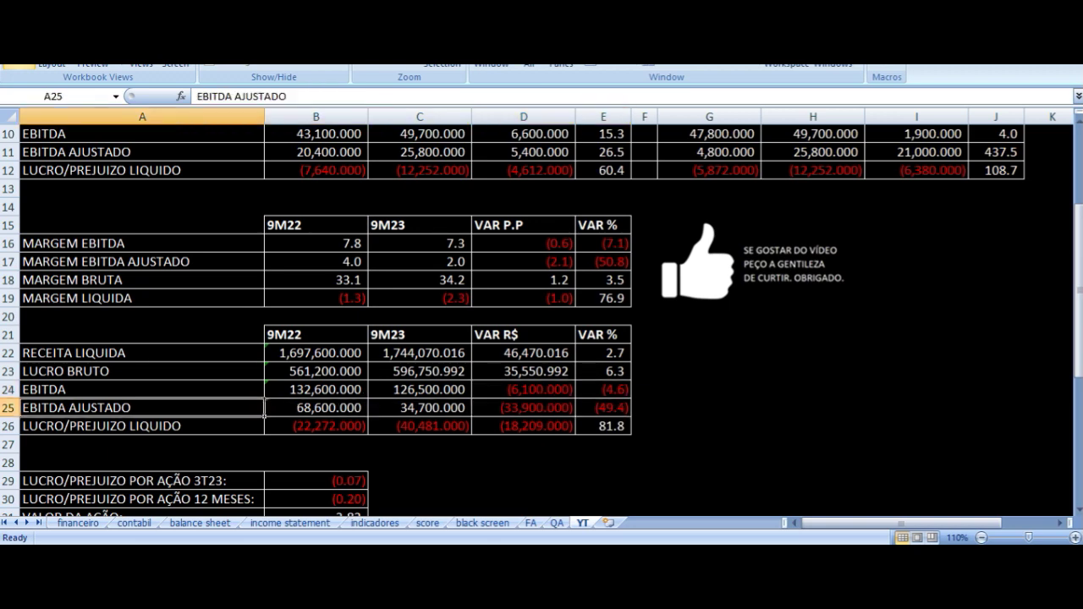
key(Right)
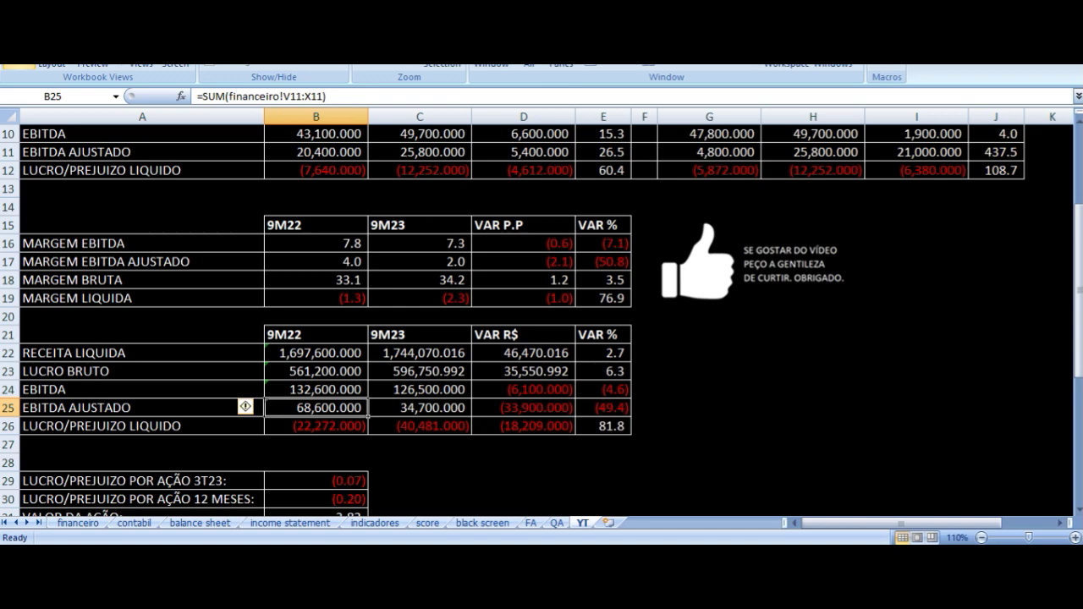
key(Right)
key(Right)
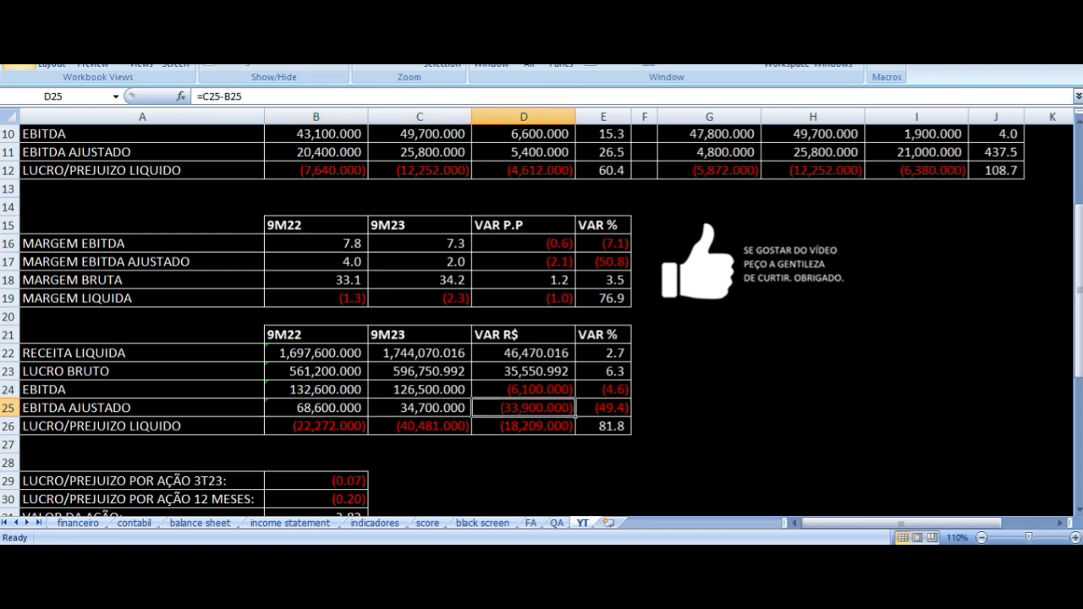
key(Right)
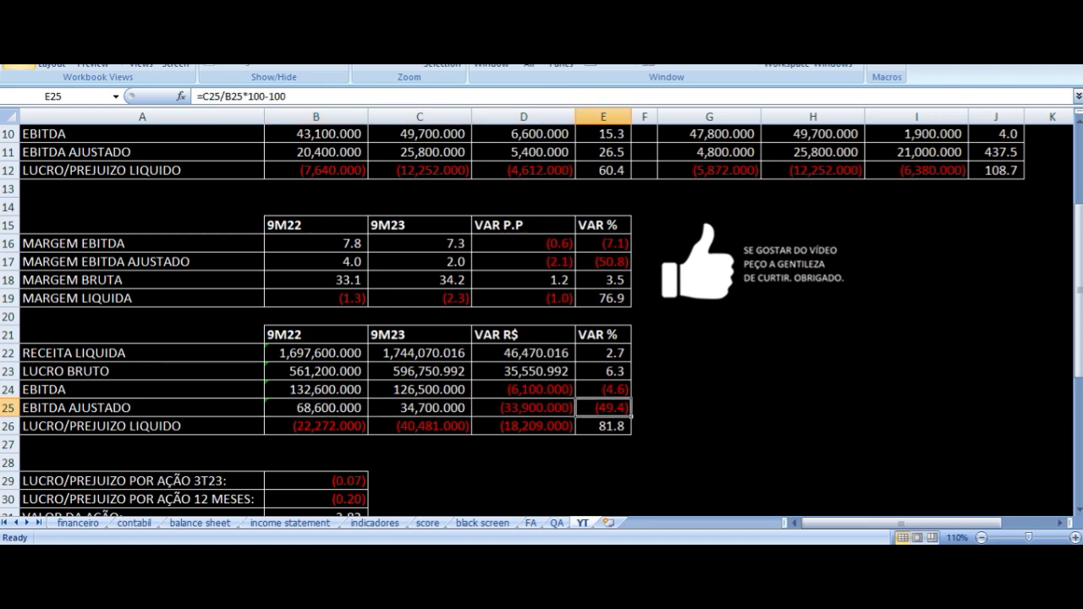
Compare the nine-month VAR % of EBITDA AJUSTADO with the VAR % cells above it
key(Up)
key(Up)
key(Up)
key(Up)
key(Up)
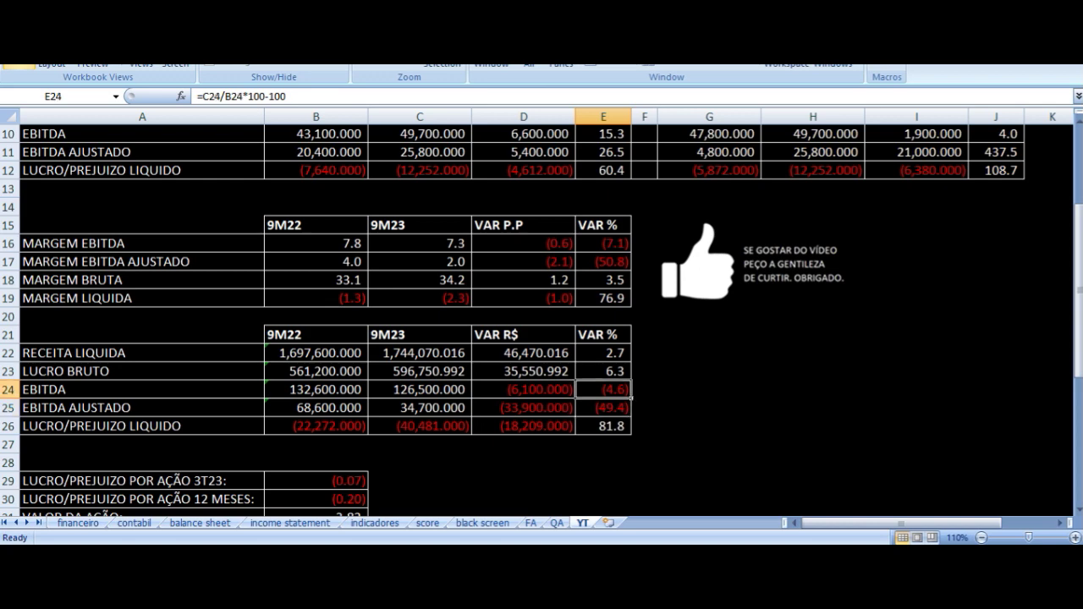
key(Down)
key(Down)
key(Down)
key(Down)
key(Down)
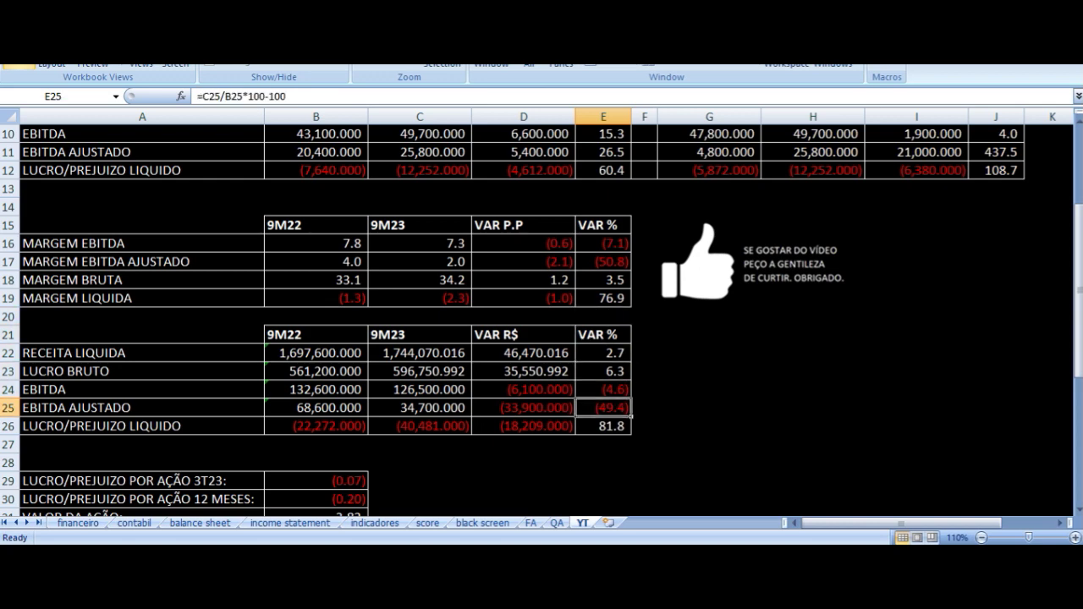
Recheck the nine-month EBITDA row label against EBITDA AJUSTADO and go through the EBITDA AJUSTADO row to its VAR %
key(Up)
key(Left)
key(Left)
key(Left)
key(Left)
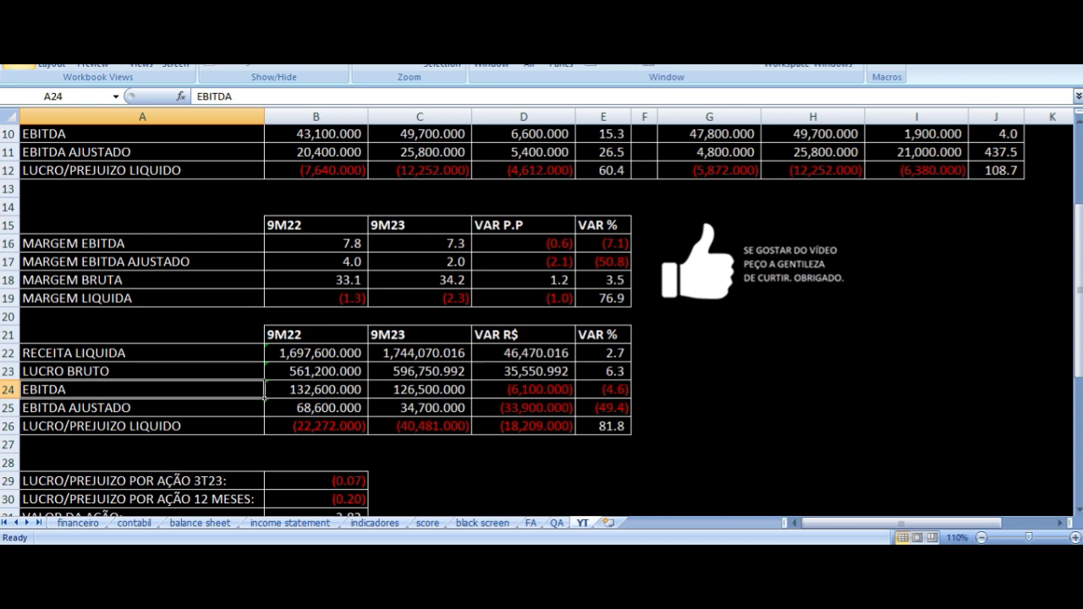
key(Down)
key(Down)
key(Up)
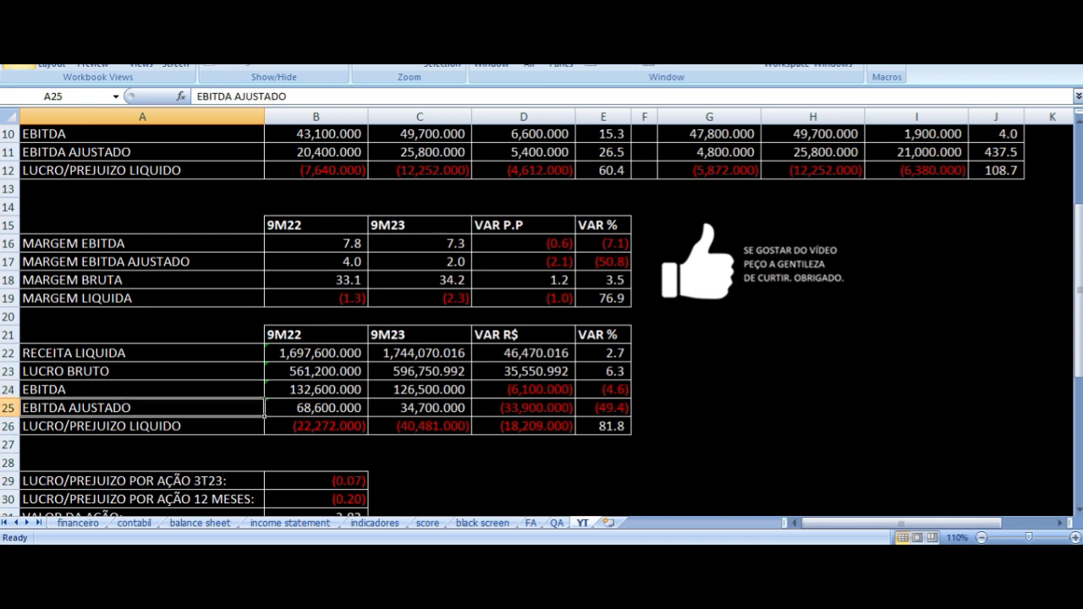
key(Right)
key(Right)
key(Right)
key(Right)
Examine the nine-month LUCRO/PREJUIZO LIQUIDO row across 9M22, 9M23, VAR R$ and VAR %
key(Down)
key(Left)
key(Left)
key(Left)
key(Left)
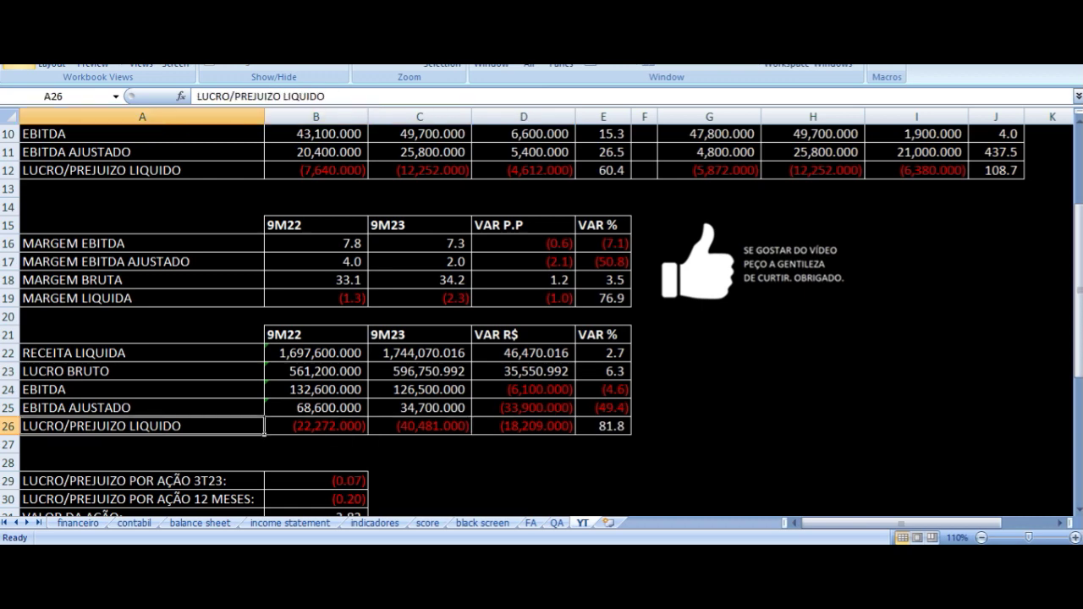
key(Right)
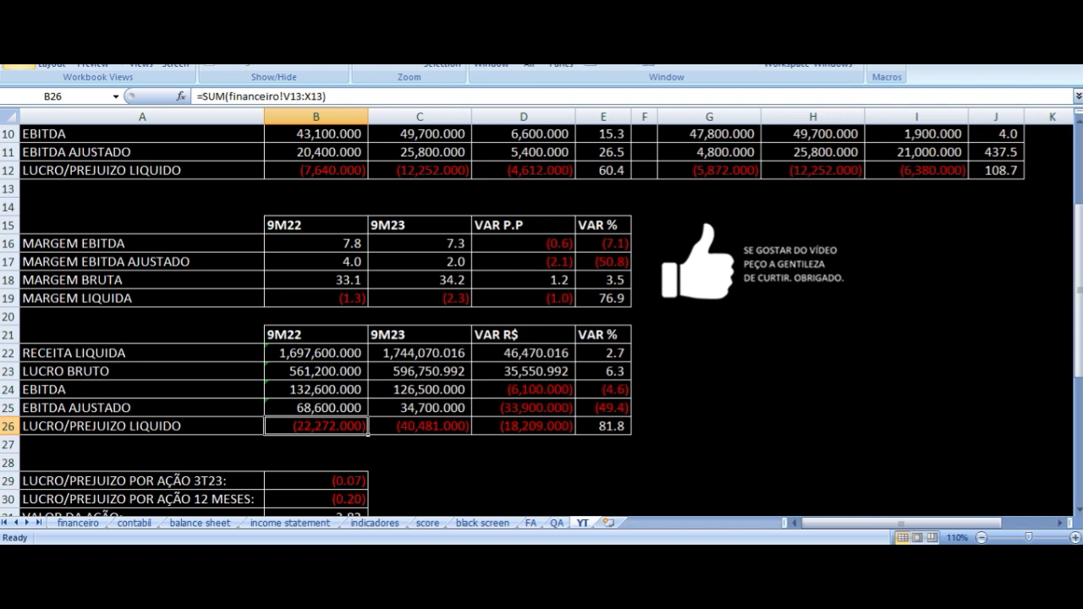
key(Right)
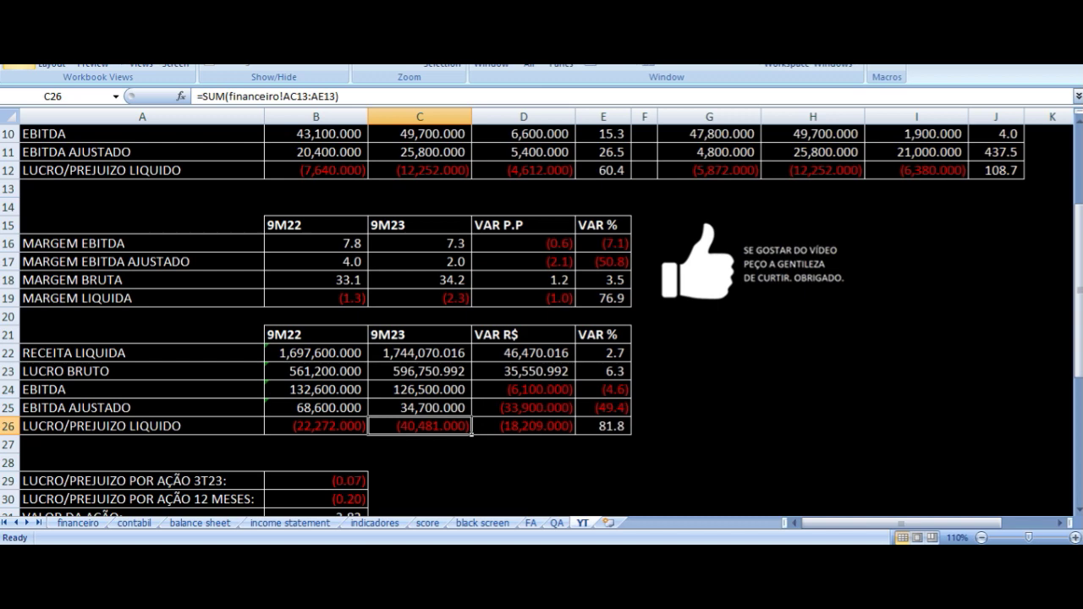
key(Left)
key(Left)
key(Right)
key(Right)
key(Right)
key(Right)
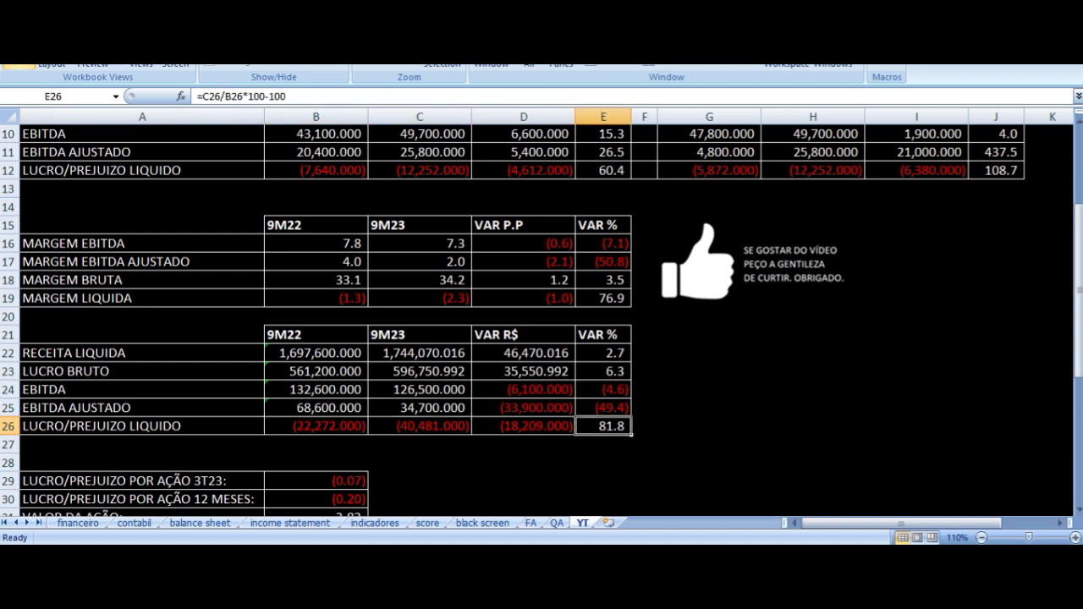
Compare the 9M22 and 9M23 LUCRO/PREJUIZO LIQUIDO figures again with their VAR R$
key(Left)
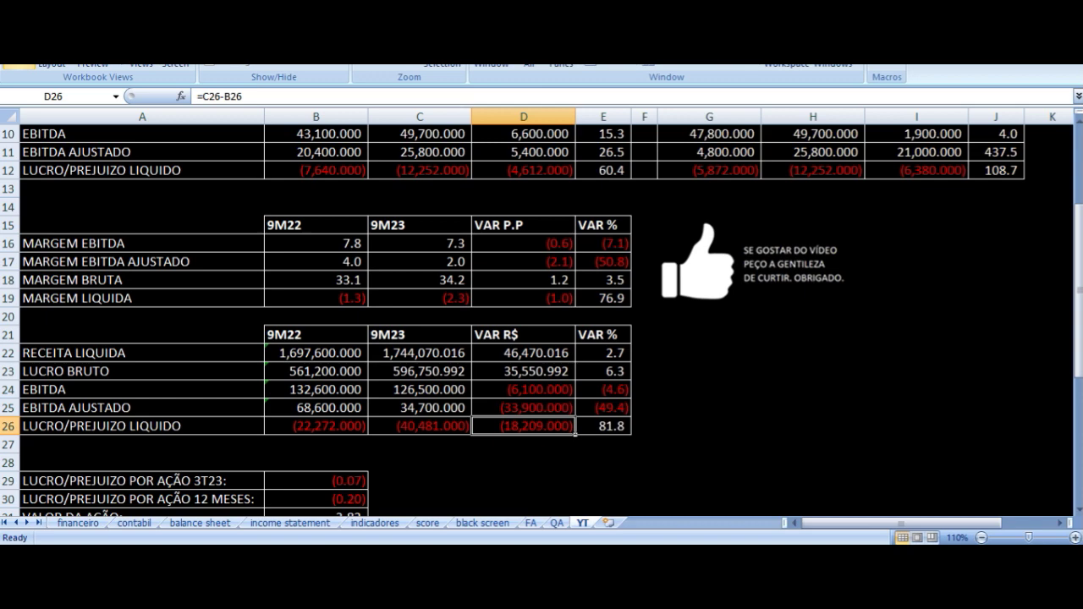
key(Left)
key(Right)
key(Right)
key(Left)
key(Left)
key(Left)
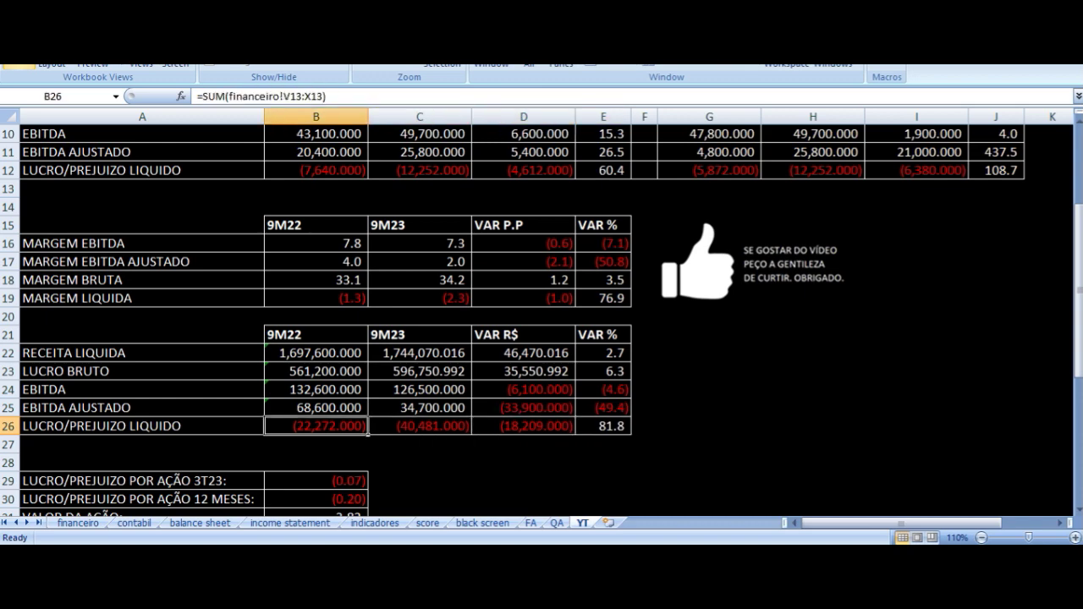
key(Left)
key(Right)
key(Right)
key(Right)
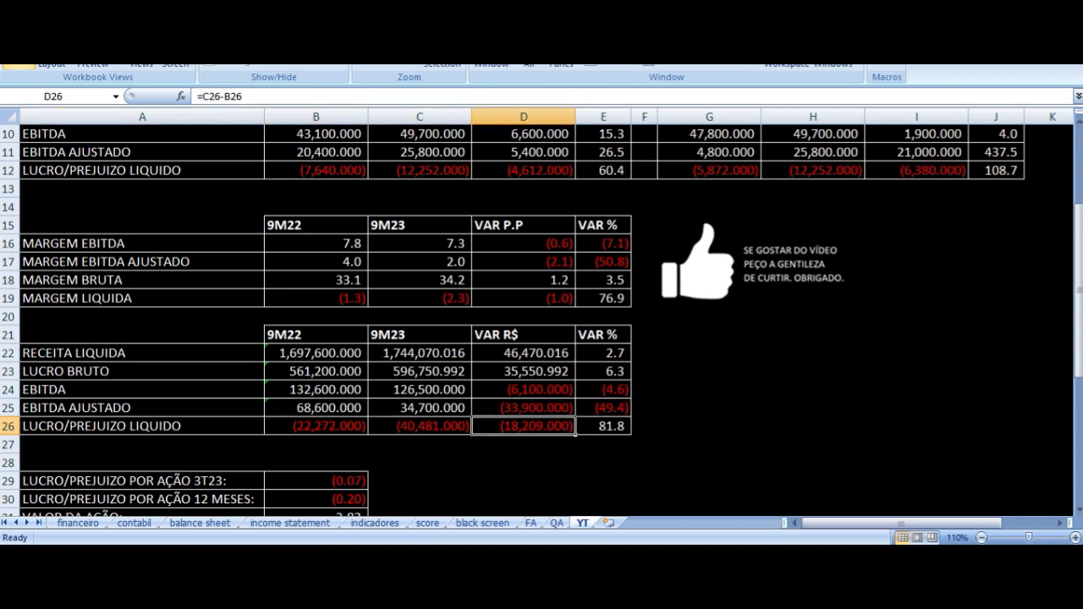
Check the VAR R$ and 9M23 figures of the nine-month EBITDA row
key(Up)
key(Up)
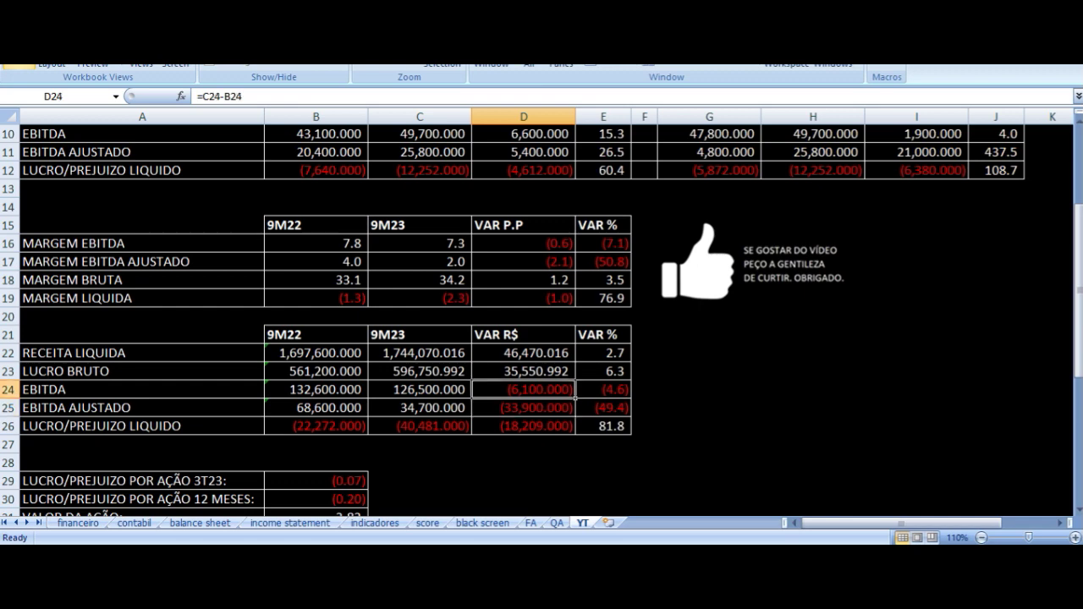
key(Left)
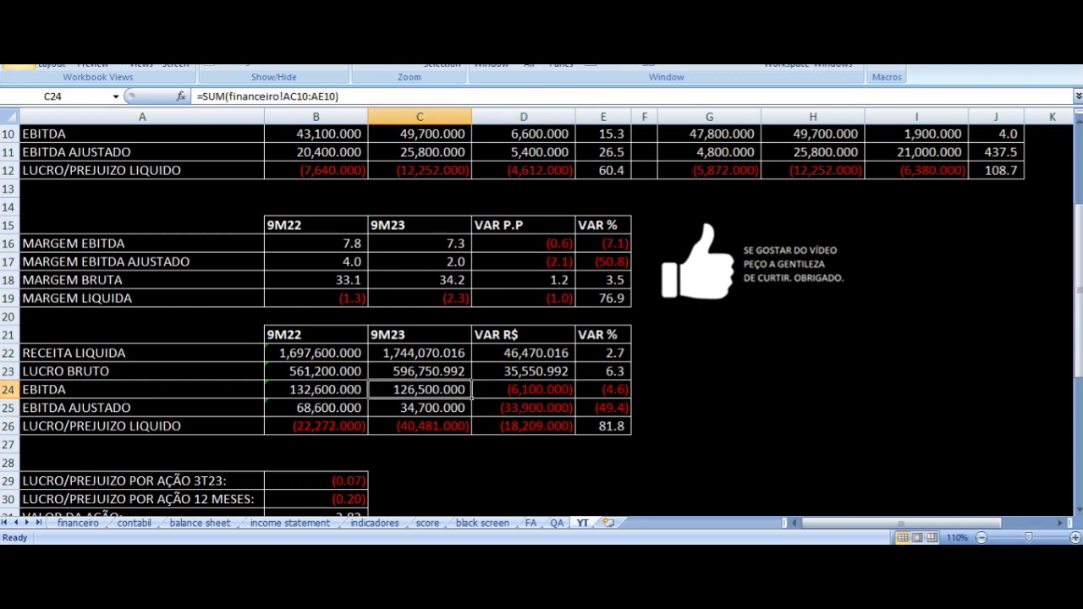
Return to the 3T22 and 3T23 margins table and examine MARGEM LIQUIDA for 3T23 and its VAR P.P
key(Up)
key(Up)
key(Up)
key(Up)
key(Up)
key(Up)
key(Up)
key(Up)
key(Up)
key(Up)
key(Up)
key(Up)
key(Up)
key(Up)
key(Up)
key(Up)
key(Up)
key(Up)
key(Up)
key(Up)
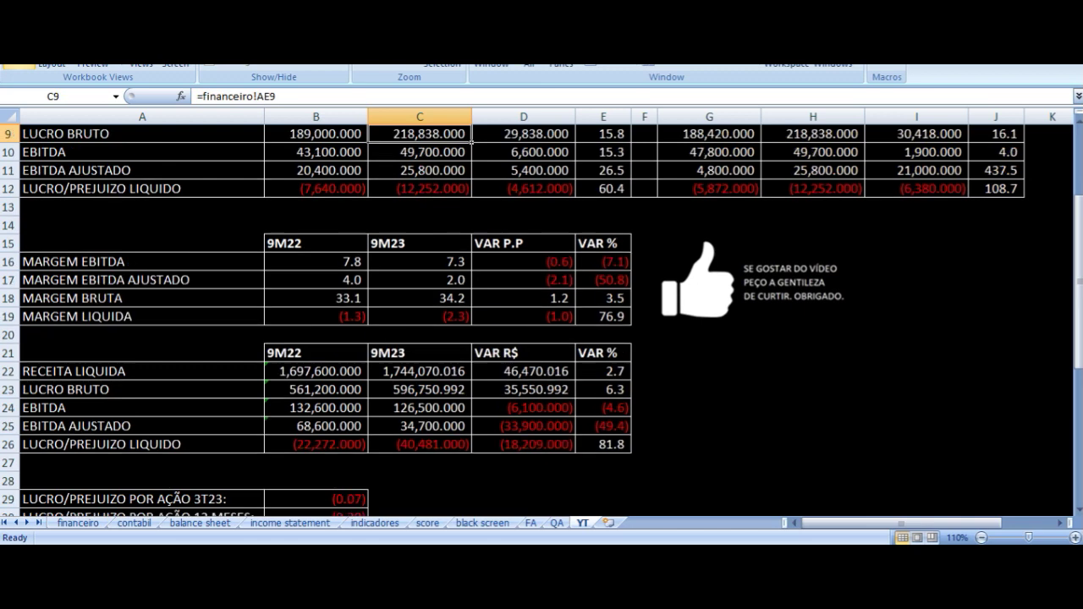
key(Down)
key(Down)
key(Down)
key(Down)
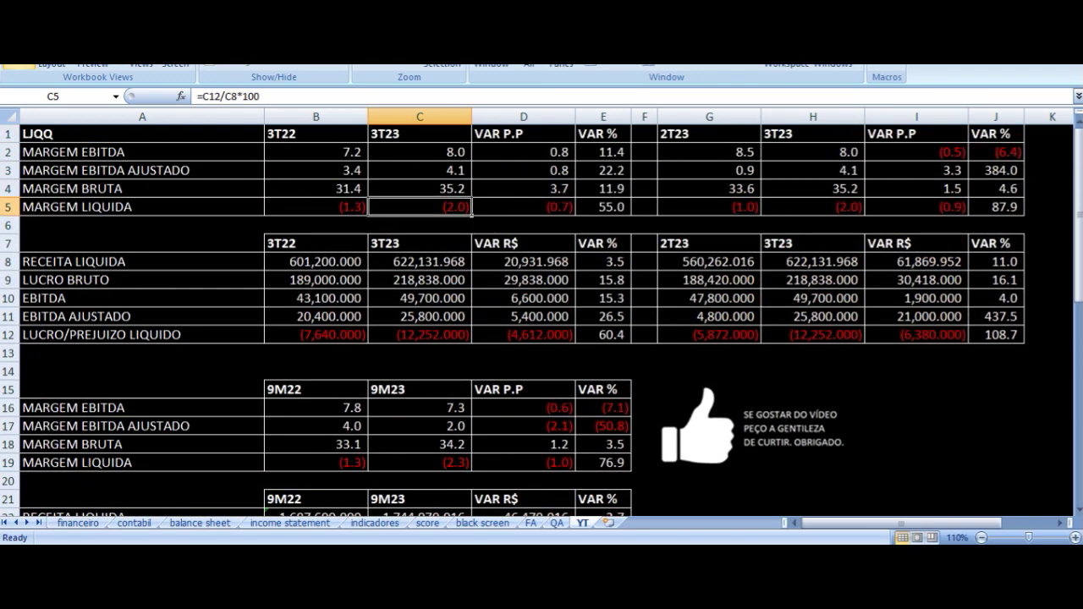
key(Right)
key(Left)
key(Right)
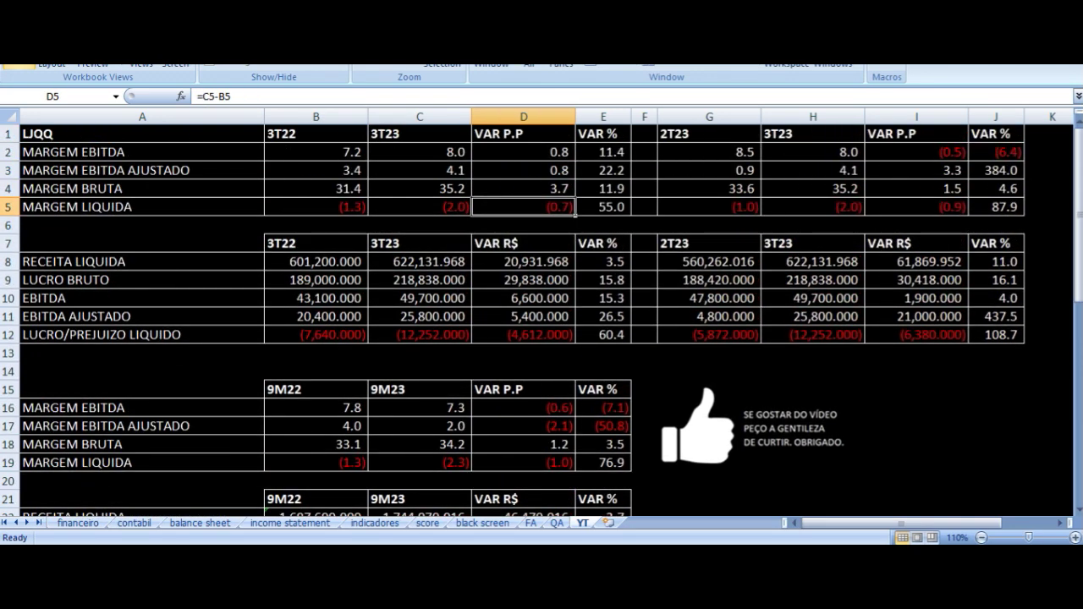
Go to cell H18, beside the note asking viewers to like the video
key(Right)
key(Right)
key(Right)
key(Right)
key(Right)
key(Down)
key(Down)
key(Down)
key(Down)
key(Down)
key(Down)
key(Down)
key(Down)
key(Down)
key(Down)
key(Down)
key(Down)
key(Down)
key(Left)
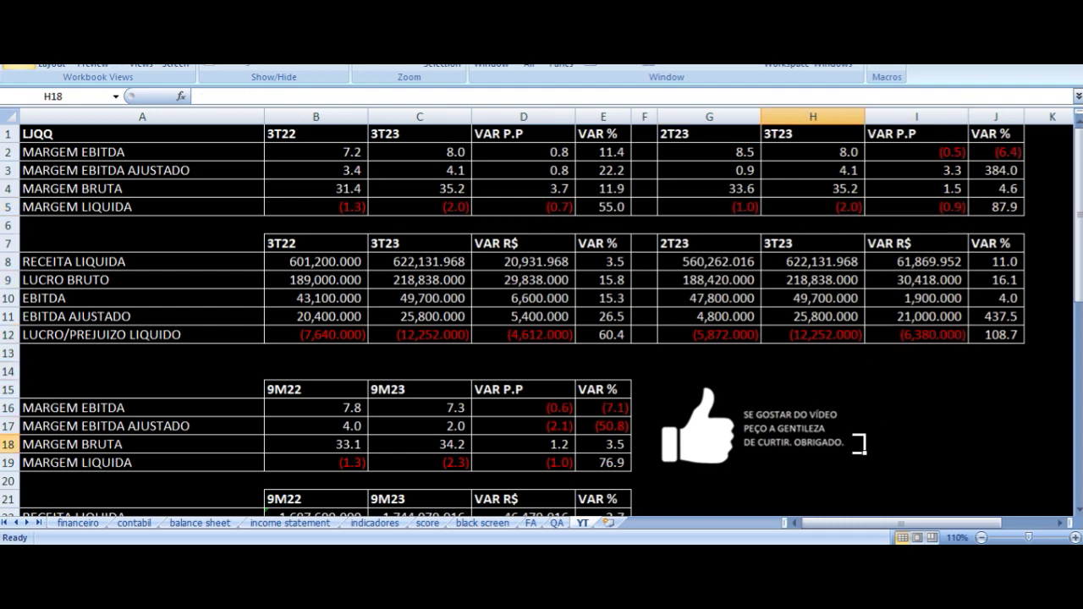
Go from the like-request note to the 9M23 MARGEM LIQUIDA cell in the nine-month margins table
key(Left)
key(Left)
key(Left)
key(Left)
key(Left)
key(Left)
key(Left)
key(Right)
key(Right)
key(Down)
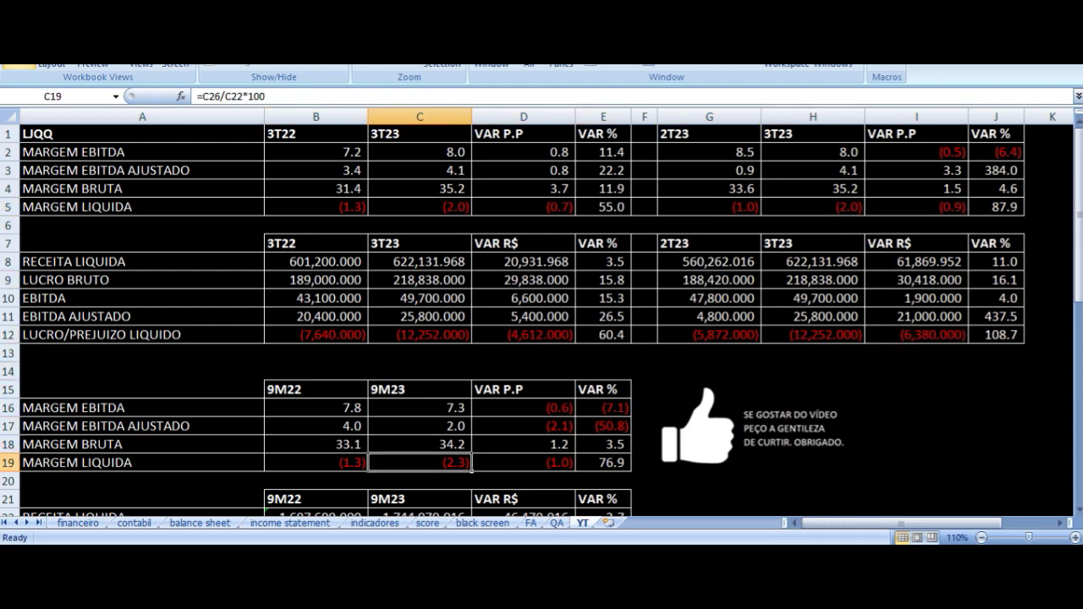
Examine the 9M23 LUCRO/PREJUIZO LIQUIDO figure, its VAR R$ and its VAR % in the nine-month table
key(Down)
key(Down)
key(Down)
key(Down)
key(Down)
key(Down)
key(Down)
key(Down)
key(Down)
key(Down)
key(Down)
key(Down)
key(Up)
key(Up)
key(Up)
key(Up)
key(Up)
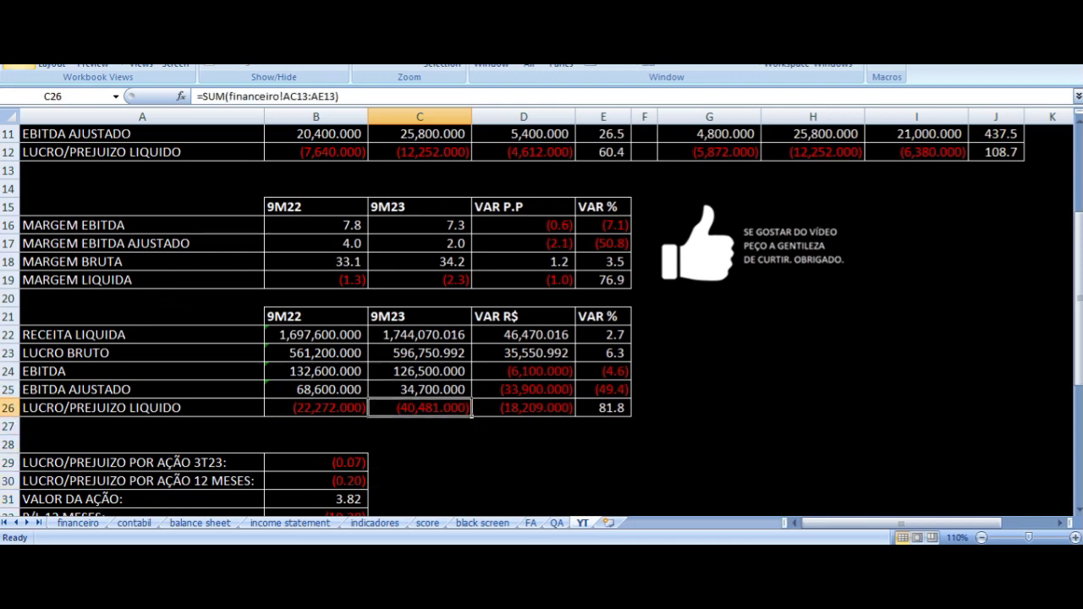
key(Right)
key(Right)
Check the LUCRO/PREJUIZO POR AÇÃO 3T23 label and its value in cell B29
key(Left)
key(Left)
key(Left)
key(Left)
key(Down)
key(Right)
key(Down)
key(Down)
key(Left)
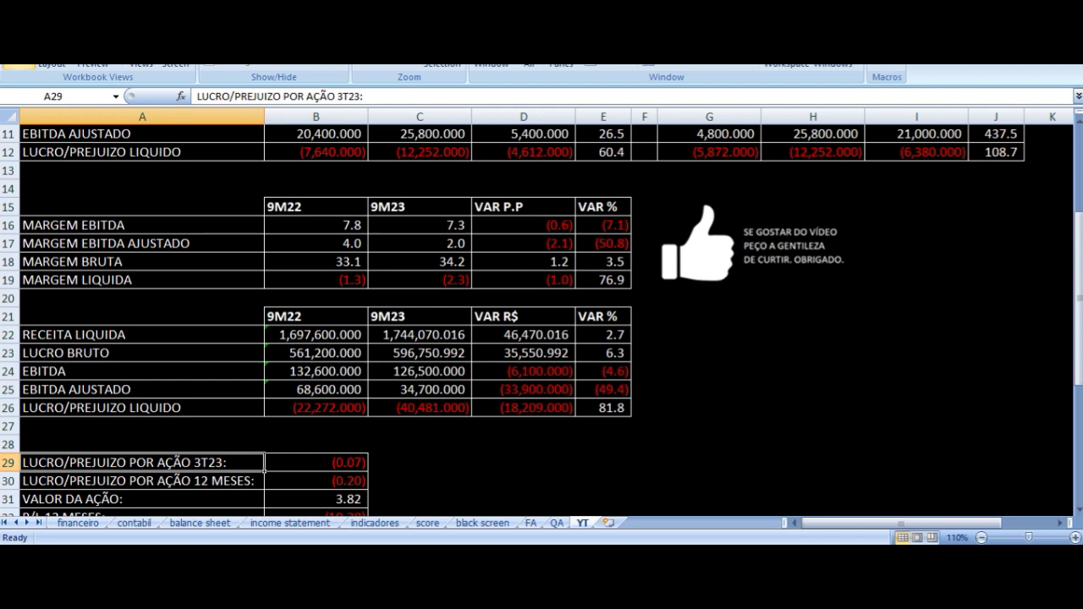
key(Right)
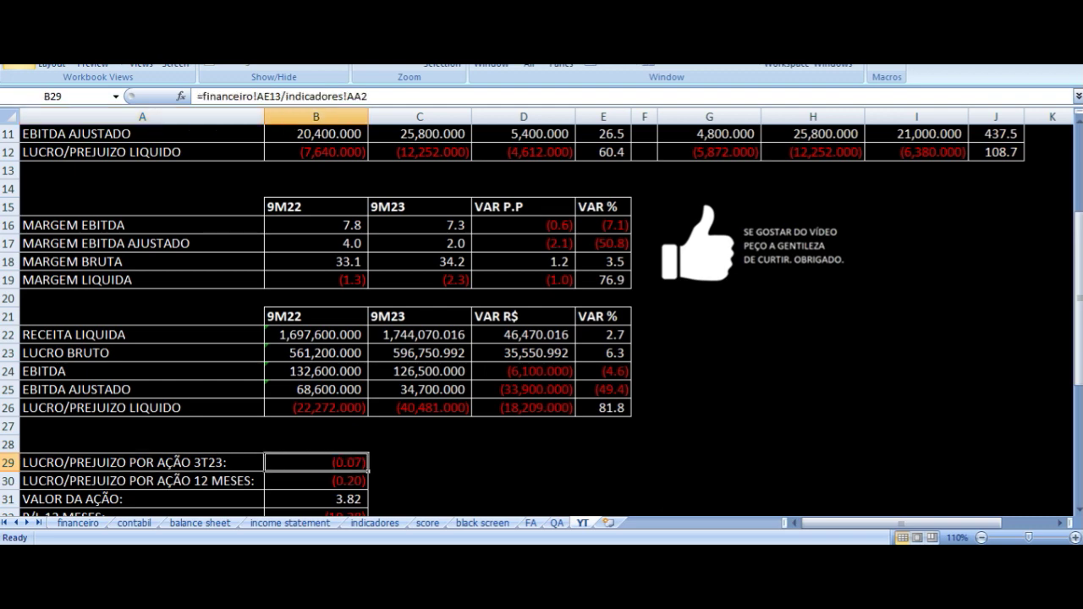
Read the LUCRO/PREJUIZO POR AÇÃO 12 MESES row and the VALOR DA AÇÃO below it
key(Down)
key(Left)
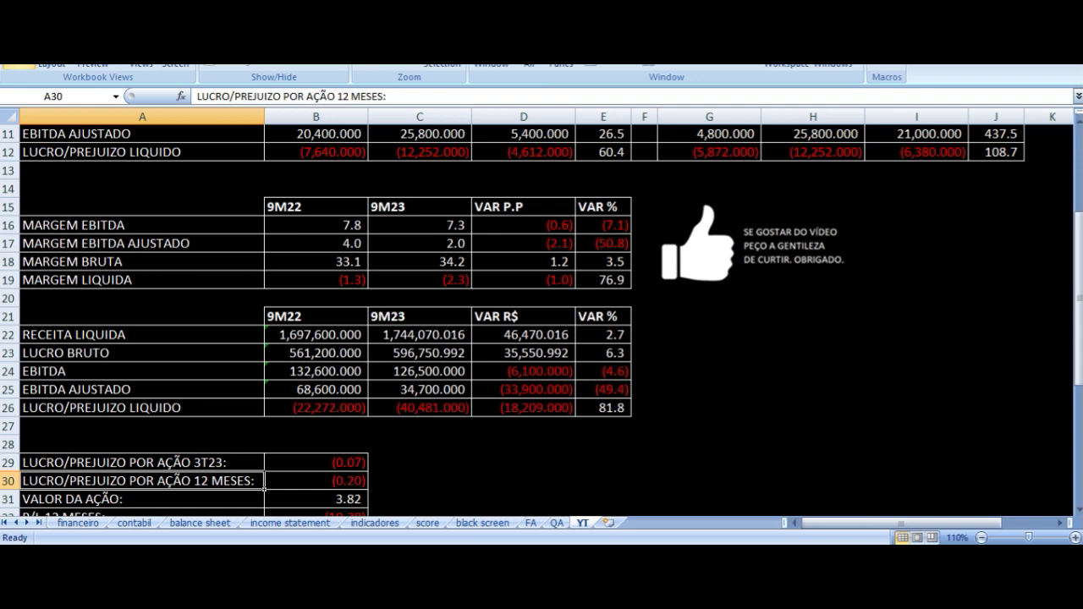
key(Right)
key(Down)
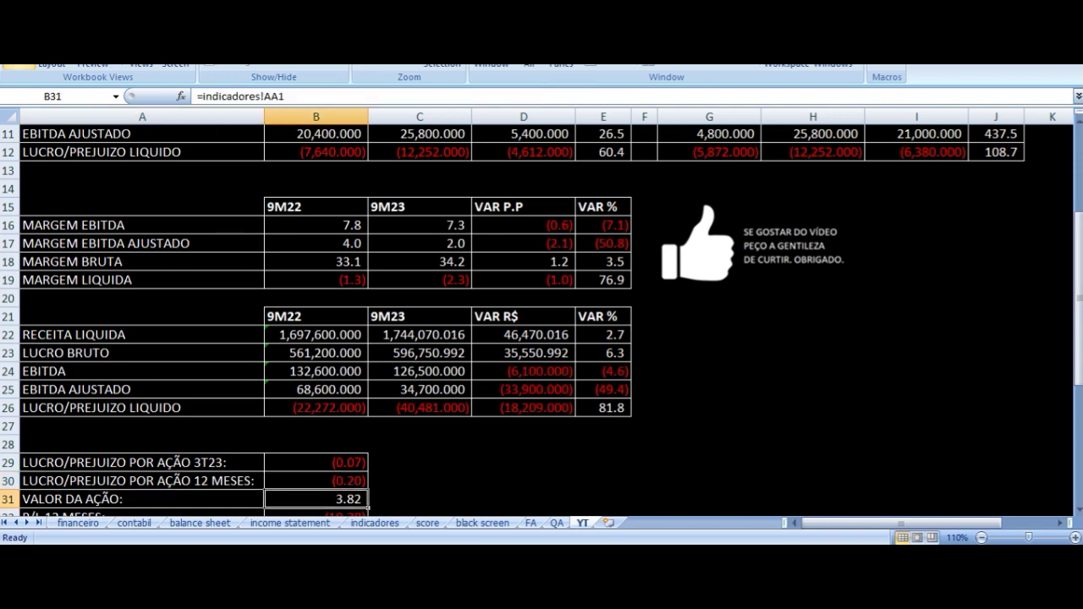
key(Down)
key(Up)
key(Left)
key(Right)
key(Right)
key(Left)
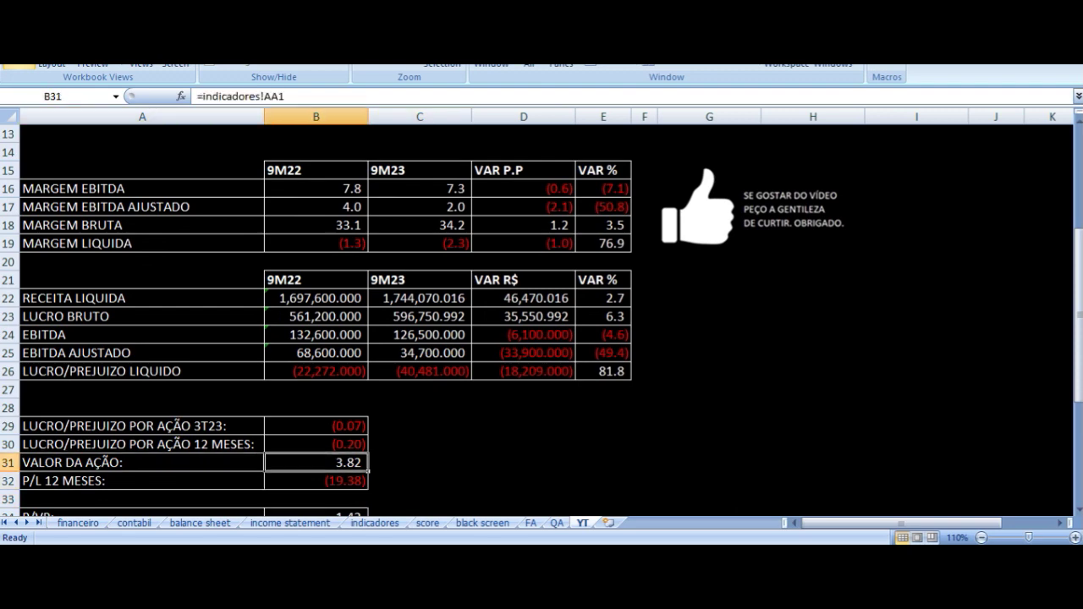
Check the P/L 12 MESES label and its value in cell B32
key(Down)
key(Left)
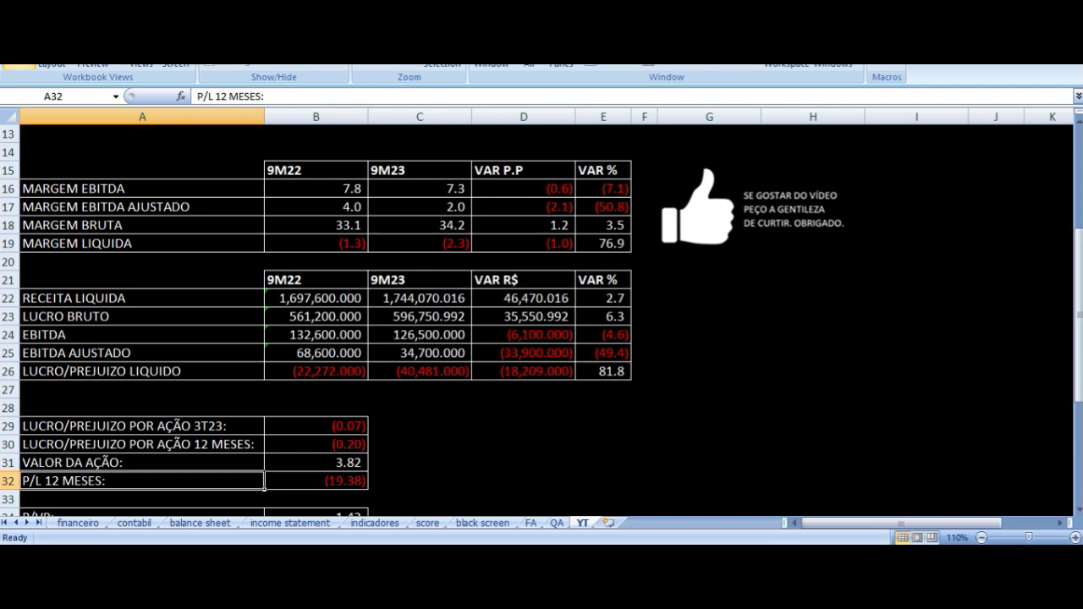
key(Right)
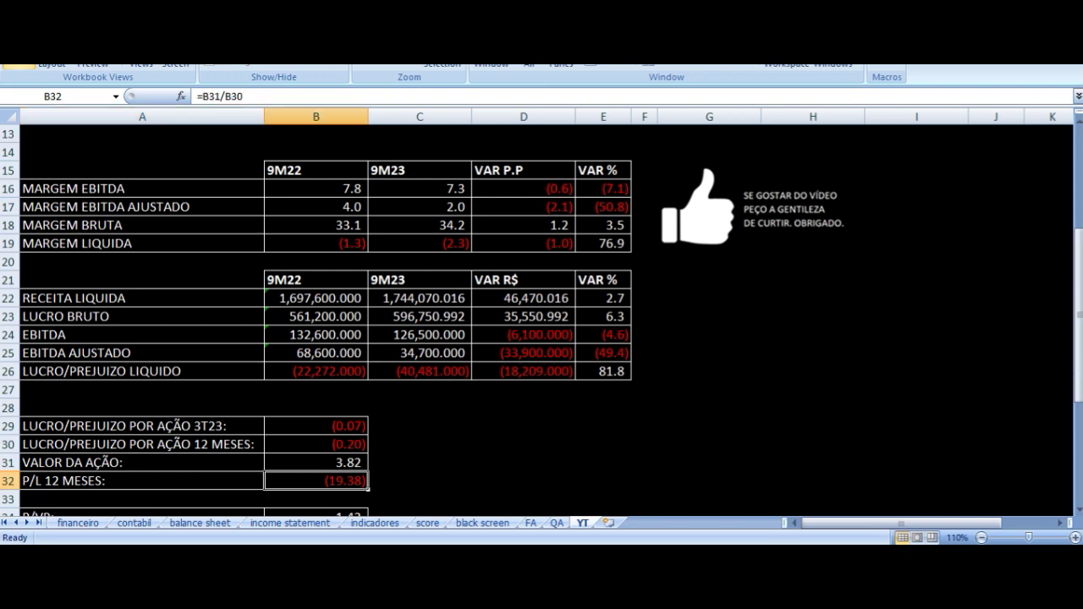
Look over the indicators down to RESULTADO FINANCEIRO LÍQUIDO and return to the P/L 12 MESES value
key(Down)
key(Down)
key(Down)
key(Down)
key(Down)
key(Down)
key(Down)
key(Down)
key(Down)
key(Down)
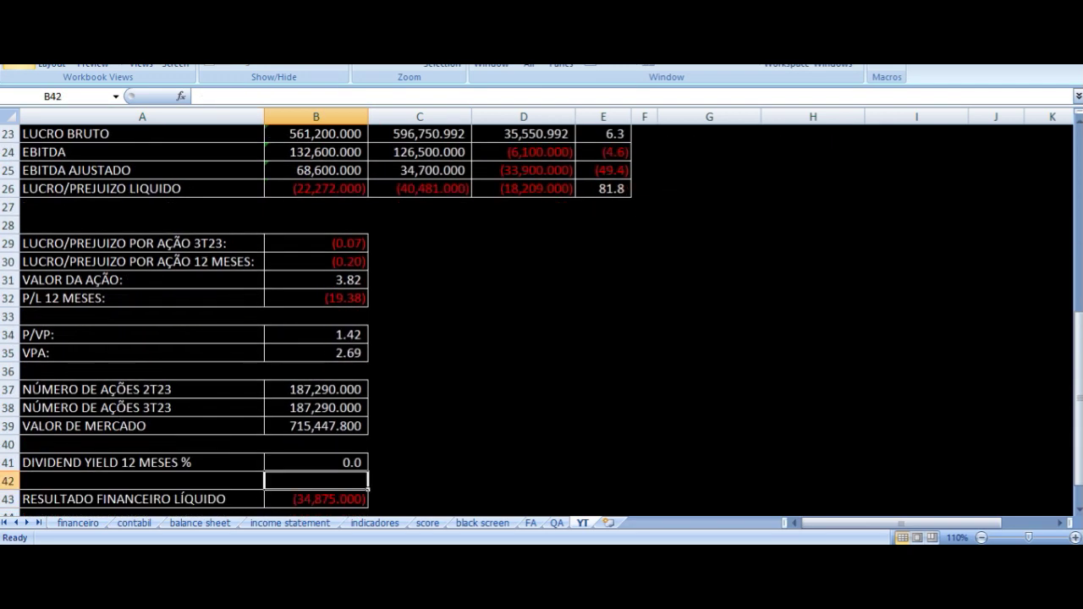
key(Up)
key(Up)
key(Up)
key(Up)
key(Up)
key(Up)
key(Up)
key(Up)
key(Up)
key(Up)
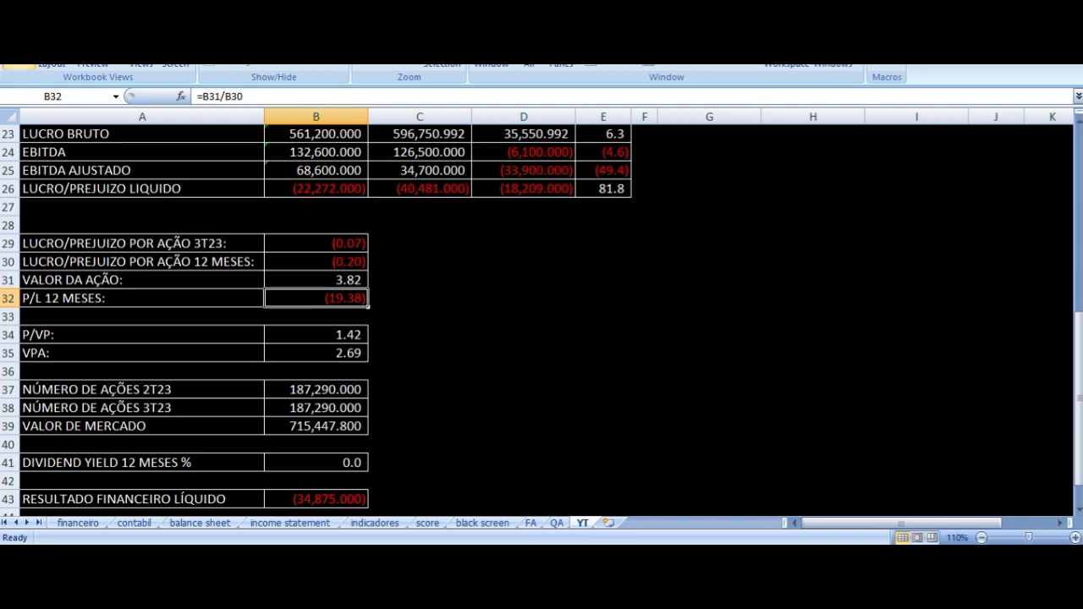
Examine the P/VP label and its value in row 34
key(Left)
key(Down)
key(Down)
key(Down)
key(Up)
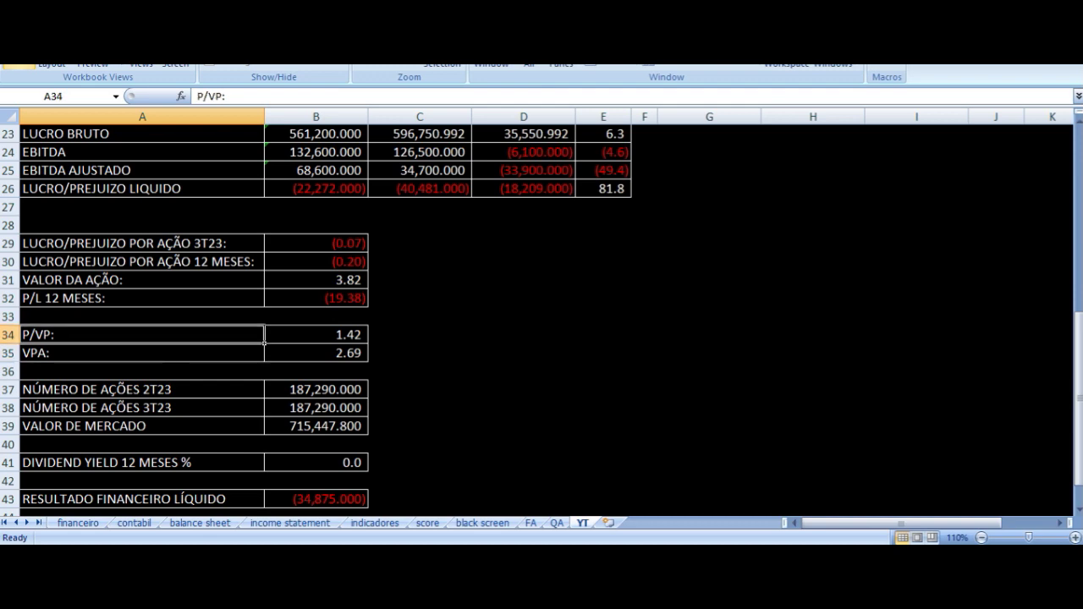
key(Right)
Examine the VPA label and its value in row 35
key(Left)
key(Down)
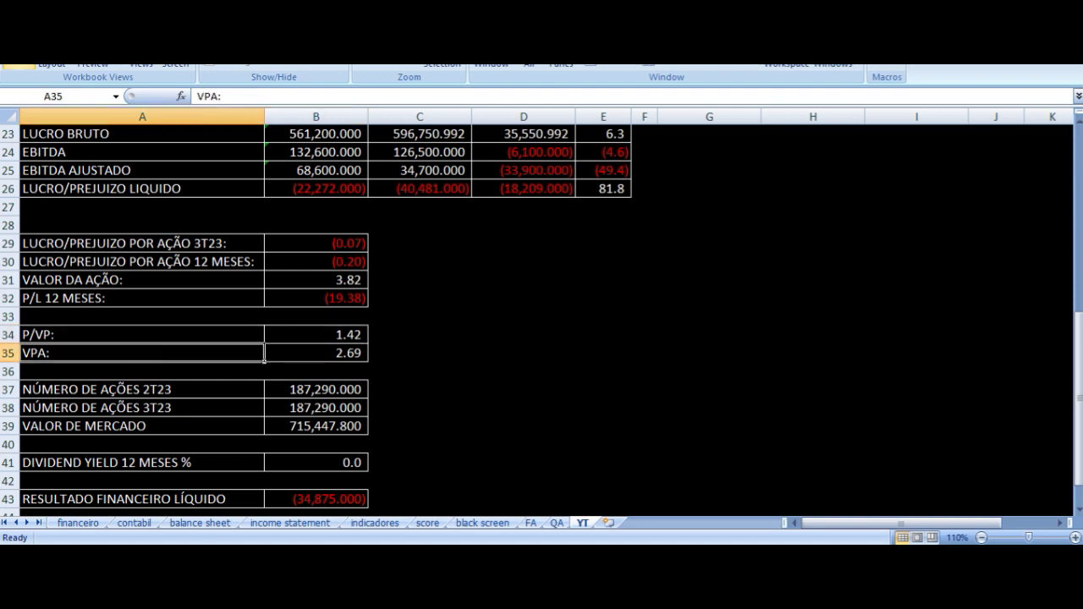
key(Right)
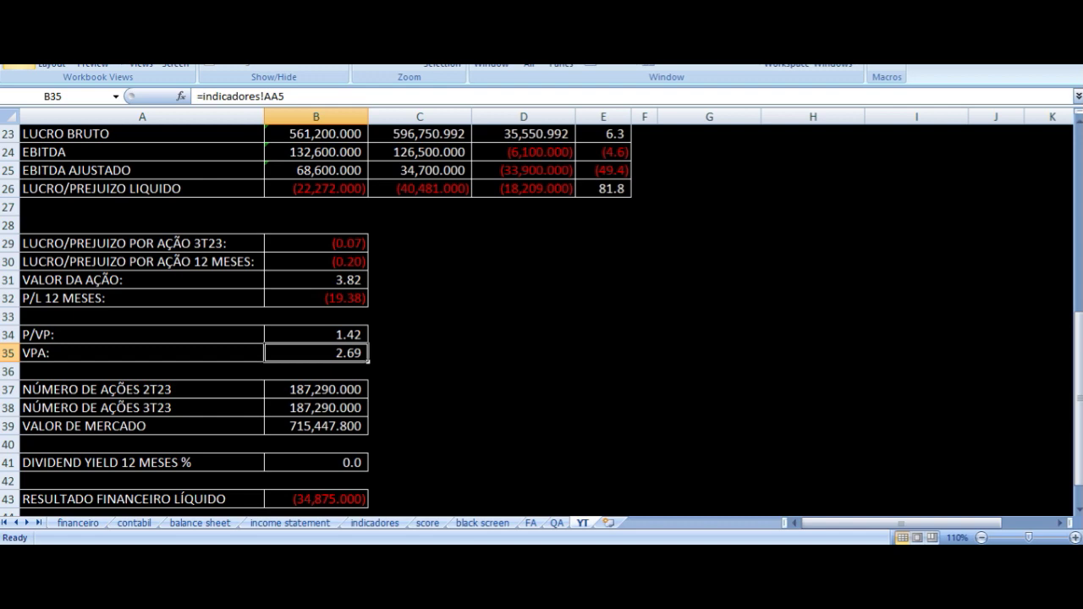
key(Left)
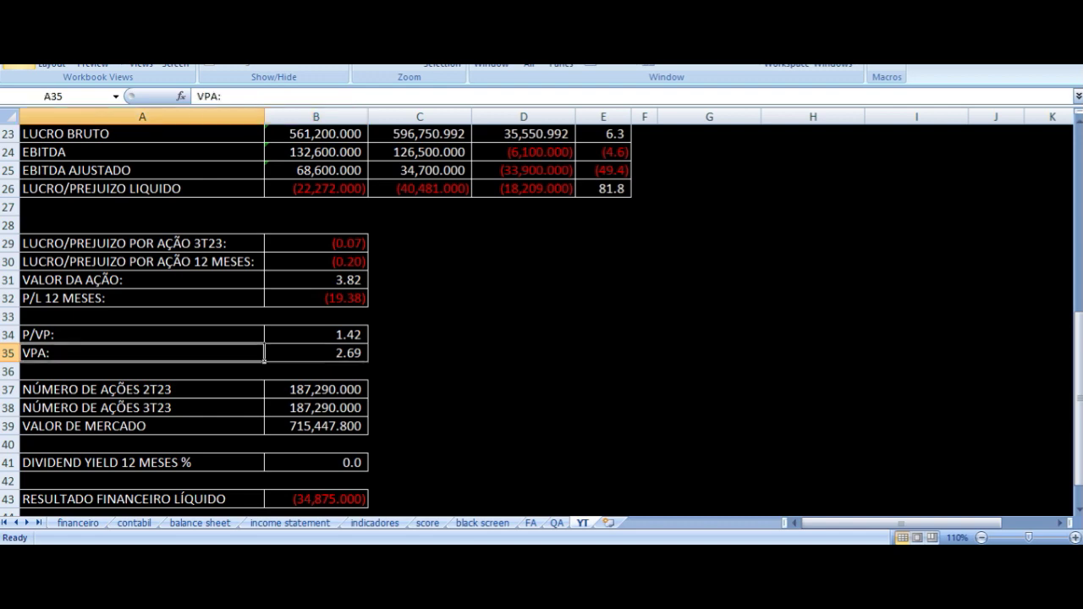
key(Right)
key(Right)
key(Left)
Compare the P/VP and VALOR DA AÇÃO figures with the VPA
key(Up)
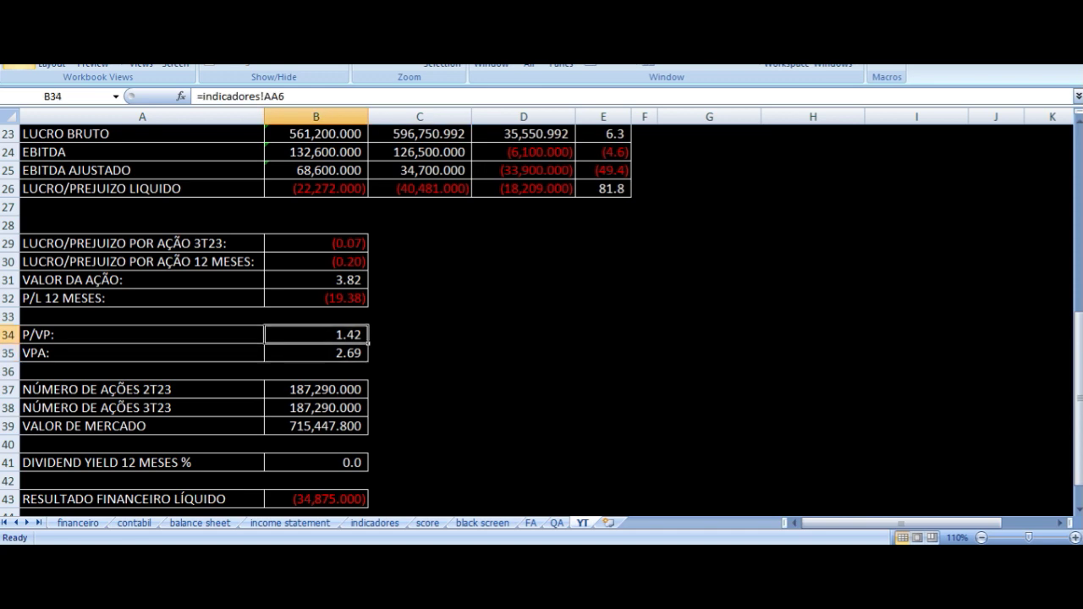
key(Up)
key(Up)
key(Up)
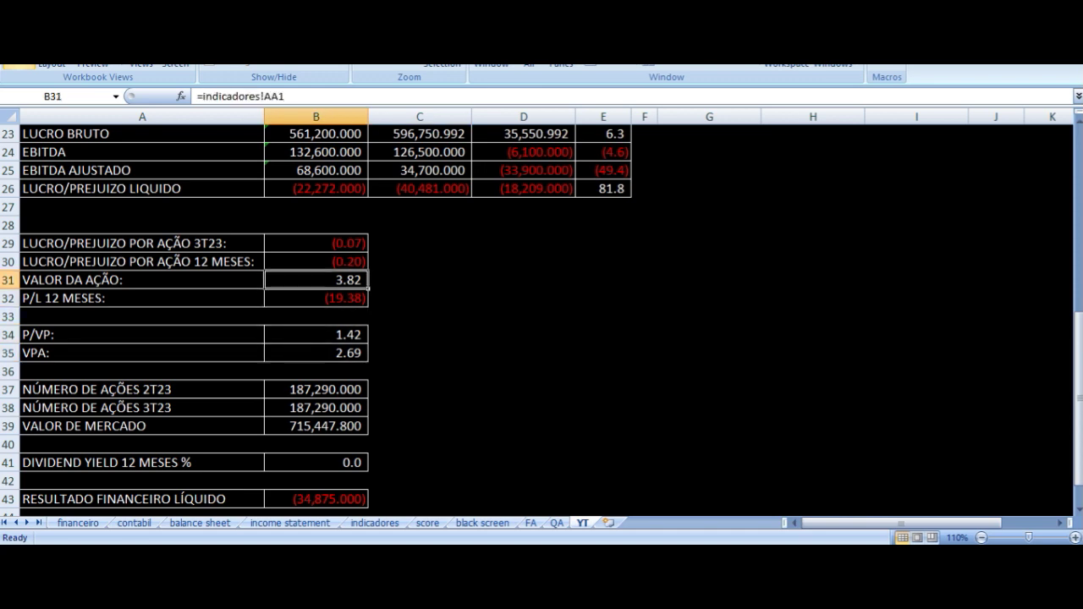
key(Down)
key(Down)
key(Down)
key(Down)
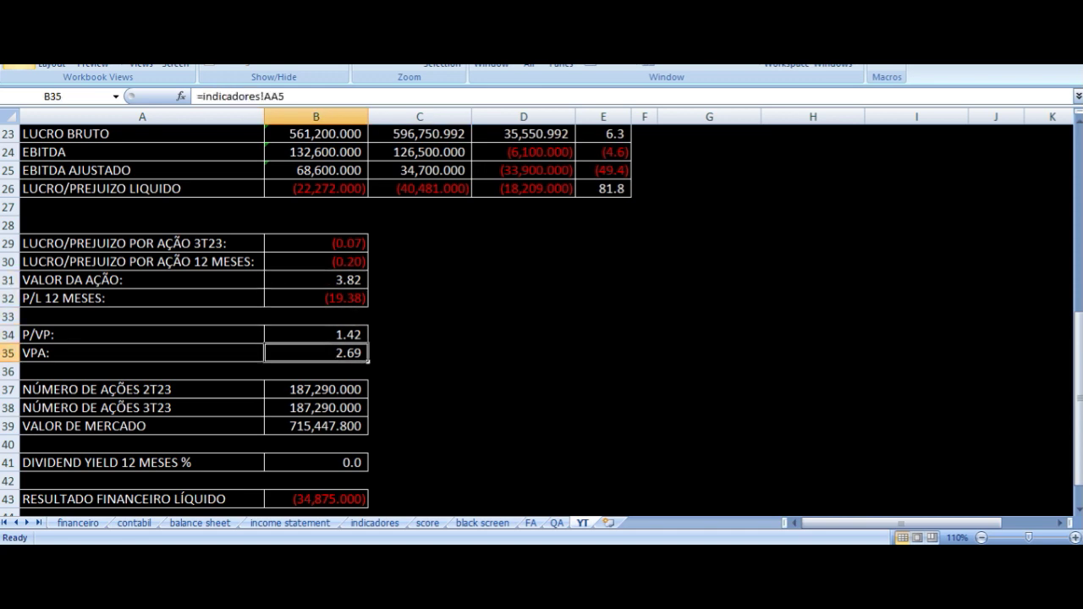
Compare the VALOR DA AÇÃO with the VPA again, finishing on the VPA value in B35
key(Up)
key(Up)
key(Up)
key(Down)
key(Down)
key(Up)
key(Up)
key(Up)
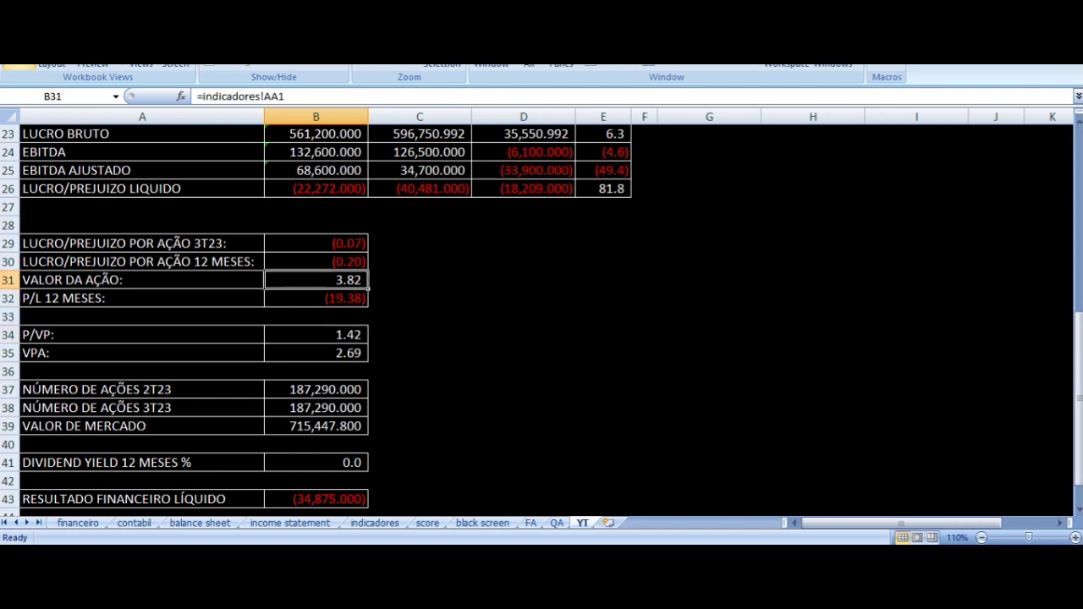
key(Down)
key(Down)
key(Down)
key(Down)
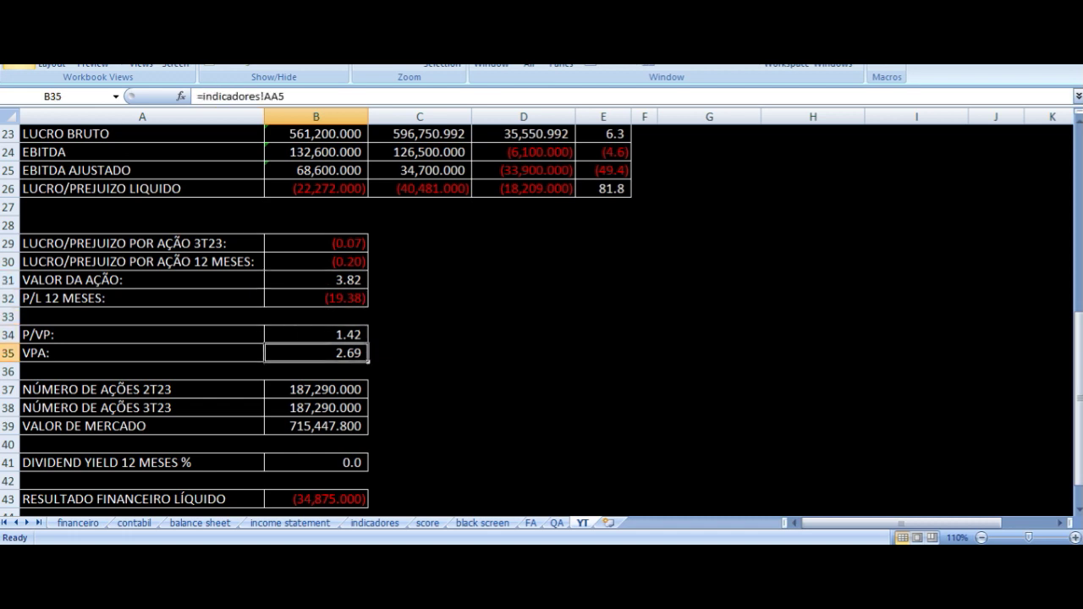
Read the VPA row once more and return to the P/VP label and value
key(Left)
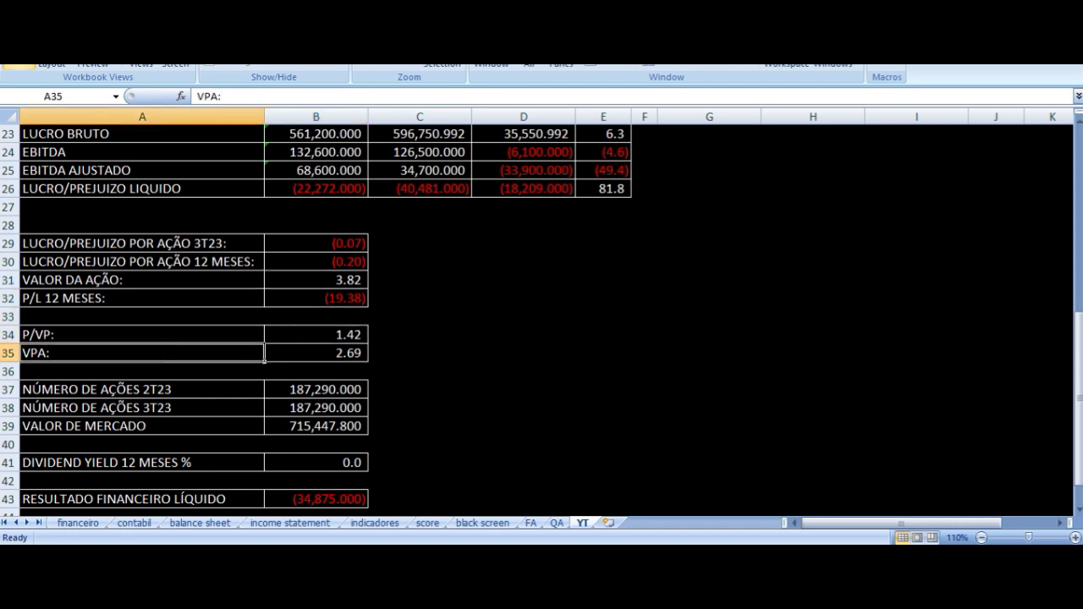
key(Right)
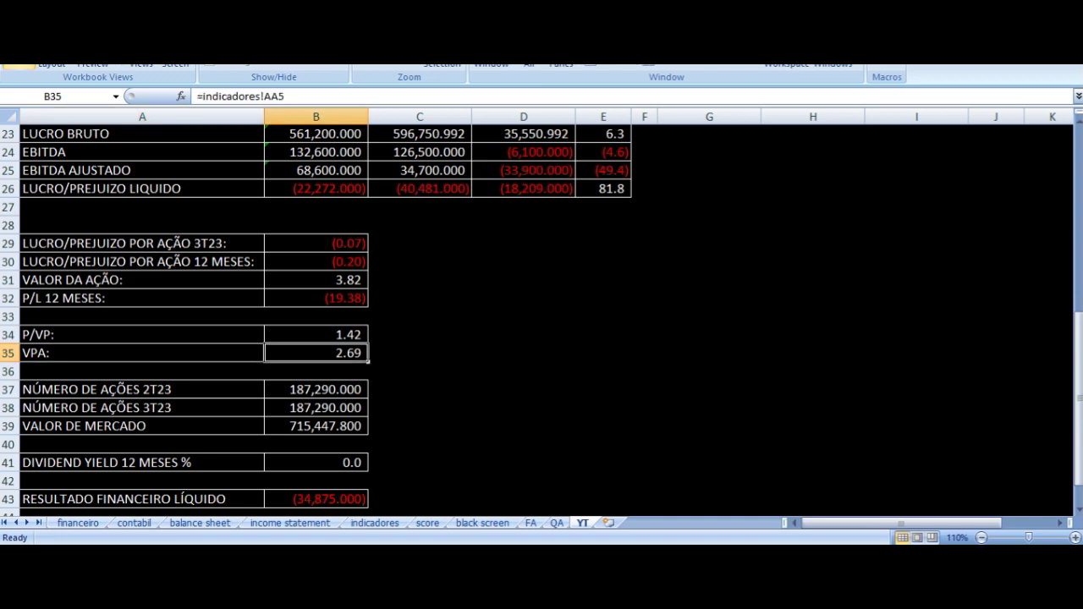
key(Up)
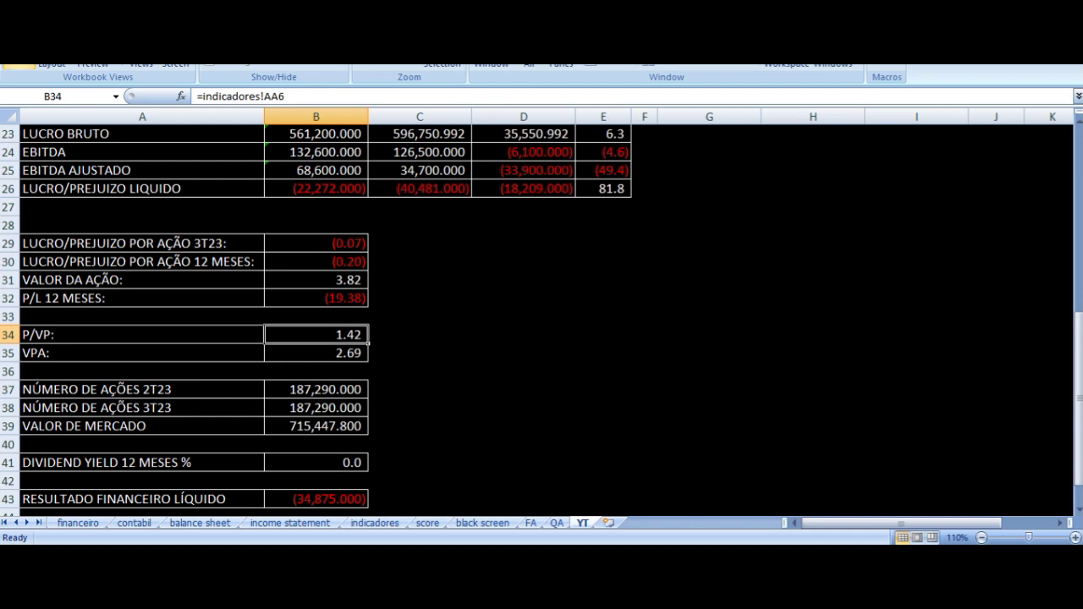
key(Left)
key(Right)
key(Left)
key(Right)
Recheck the VALOR DA AÇÃO against the VPA label and value
key(Up)
key(Up)
key(Up)
key(Down)
key(Down)
key(Down)
key(Down)
key(Left)
key(Right)
Go back up to the 9M22 MARGEM EBITDA cell, B16, in the nine-month margins table
key(Up)
key(Up)
key(Up)
key(Up)
key(Up)
key(Up)
key(Up)
key(Up)
key(Up)
key(Up)
key(Up)
key(Up)
key(Up)
key(Up)
key(Up)
key(Up)
key(Up)
key(Up)
key(Up)
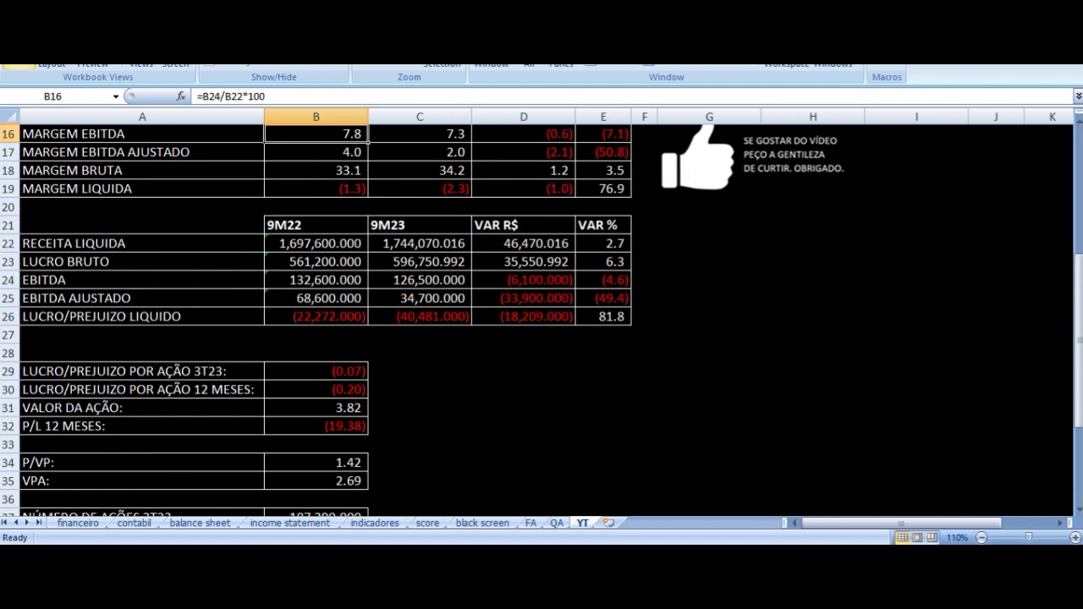
Move down past the nine-month figures and per-share indicators to the DIVIDEND YIELD 12 MESES % value in B41
key(Down)
key(Down)
key(Down)
key(Down)
key(Down)
key(Down)
key(Down)
key(Down)
key(Down)
key(Down)
key(Down)
key(Down)
key(Down)
key(Down)
key(Down)
key(Down)
key(Down)
key(Down)
key(Down)
key(Down)
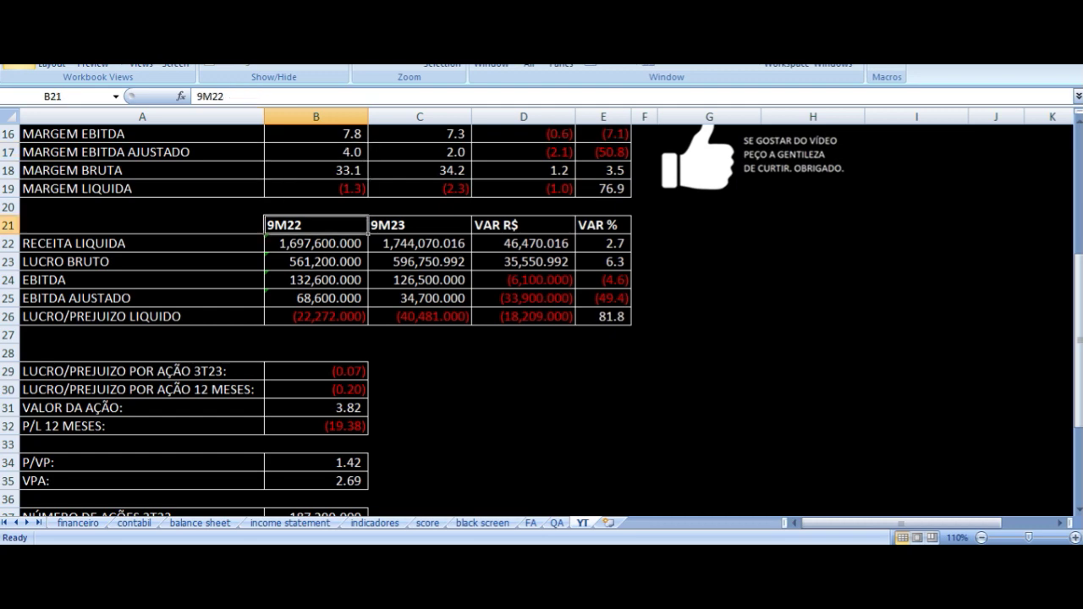
key(Up)
key(Up)
key(Up)
key(Up)
key(Up)
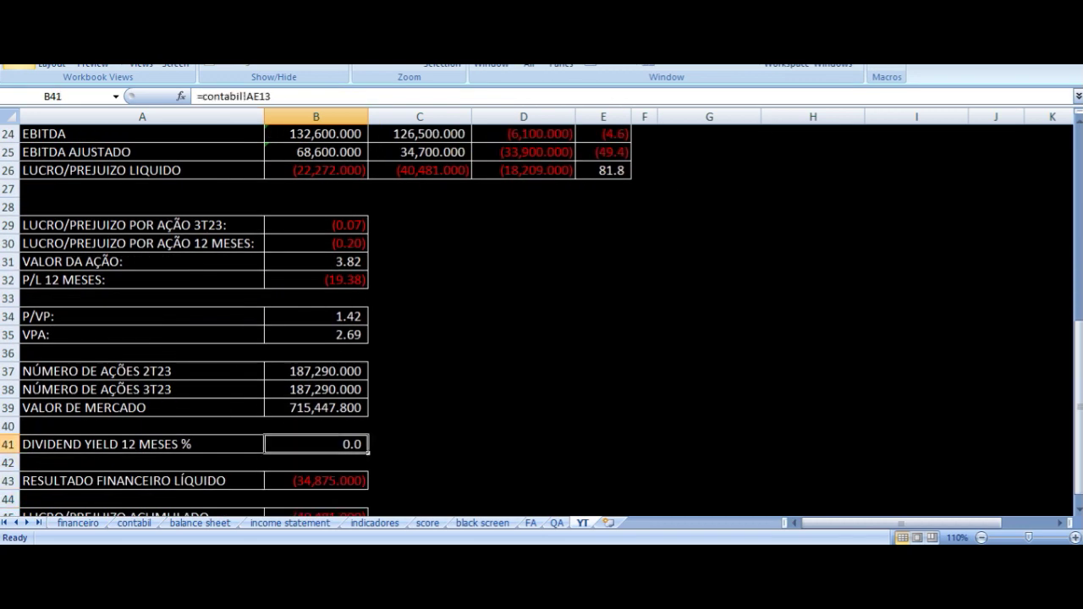
Go back up the label column to the P/L 12 MESES label in A32
key(Left)
key(Up)
key(Up)
key(Up)
key(Up)
key(Up)
key(Up)
key(Up)
key(Up)
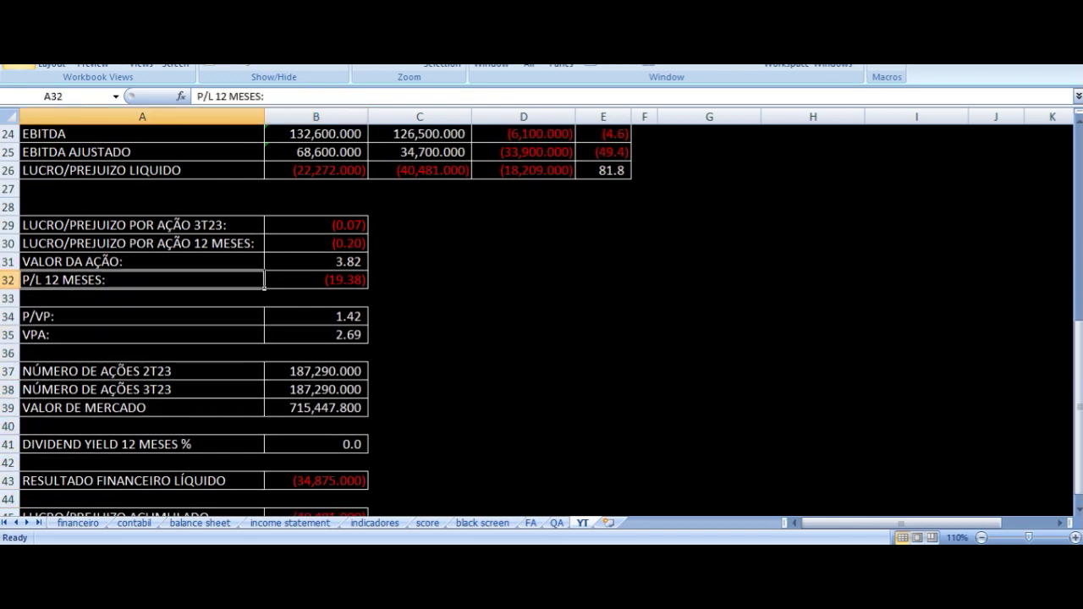
Read from the P/L 12 MESES value down through P/VP to the VPA value in B35
key(Right)
key(Down)
key(Down)
key(Down)
key(Down)
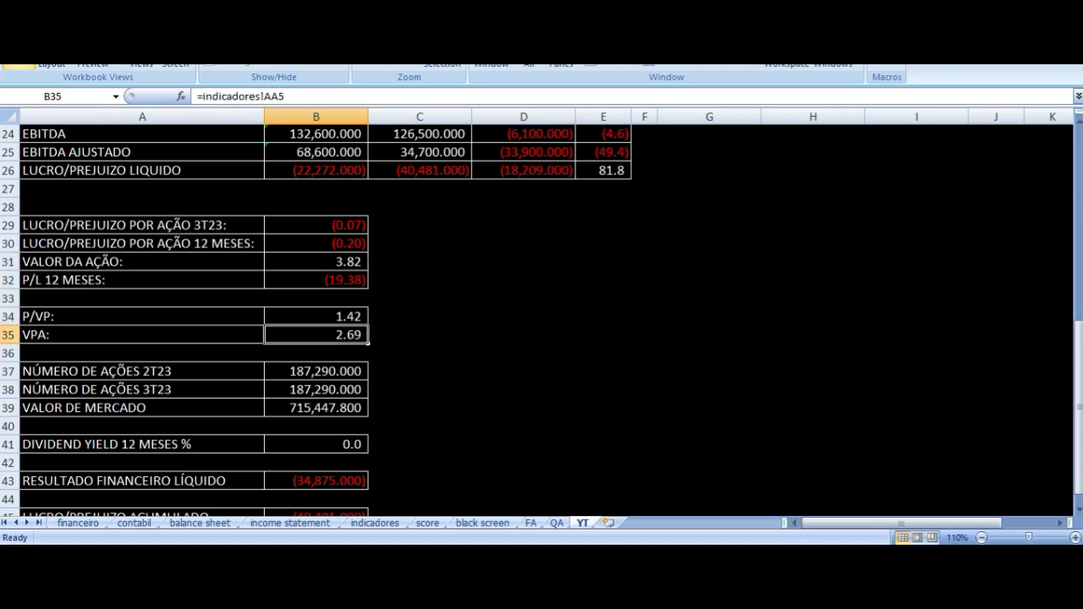
Review the VPA row, then return to the LUCRO/PREJUIZO POR AÇÃO 12 MESES and VALOR DA AÇÃO labels
key(Left)
key(Right)
key(Right)
key(Left)
key(Left)
key(Up)
key(Up)
key(Up)
key(Up)
key(Up)
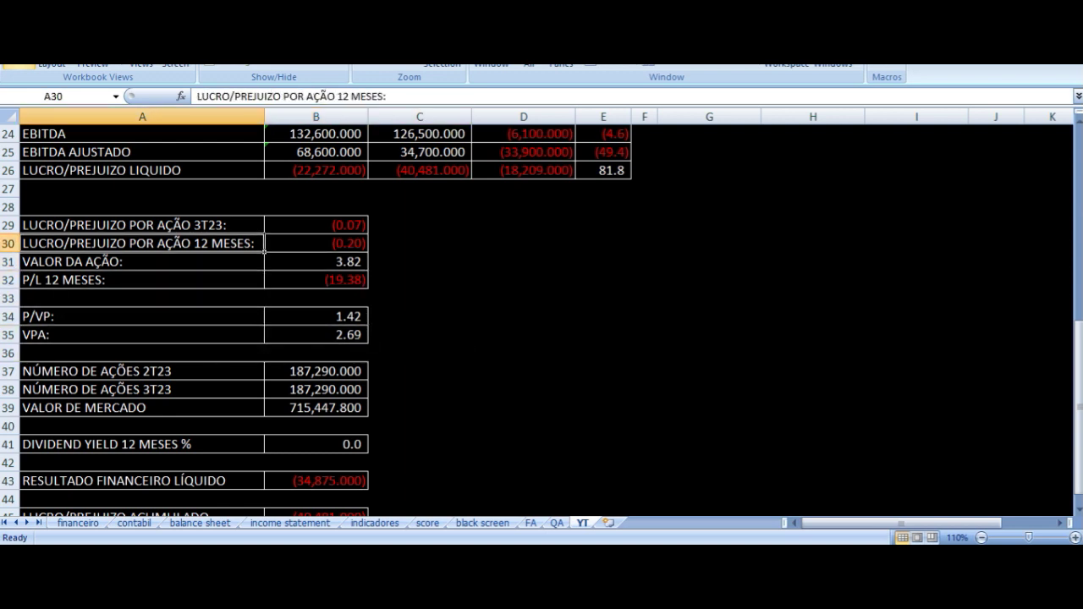
key(Down)
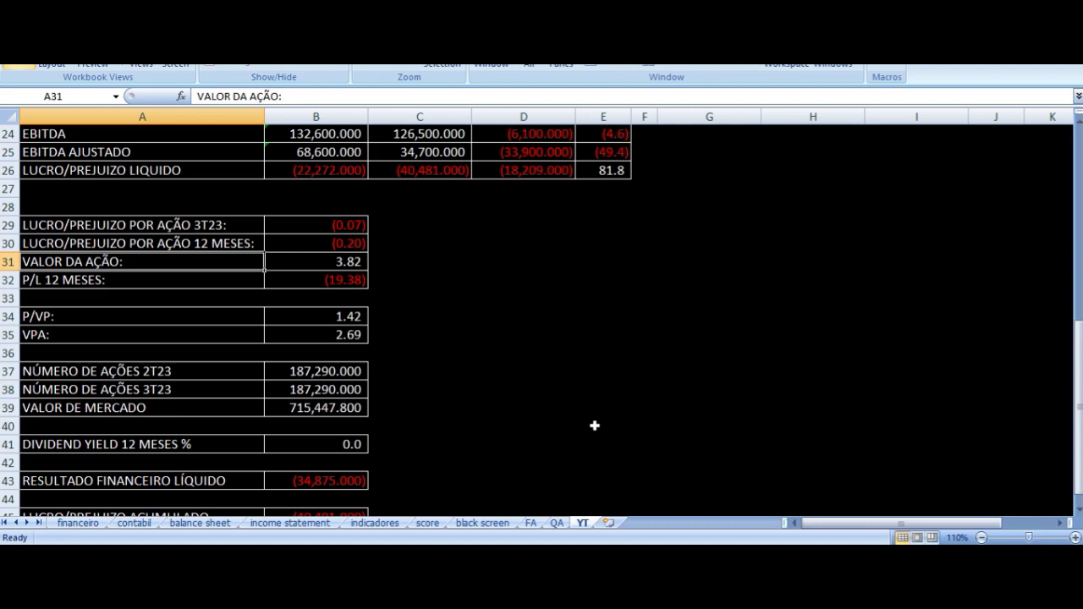
Read the share counts for 2T23 and 3T23 and the VALOR DE MERCADO row, finishing on B39
key(alt+Tab)
click(324, 448)
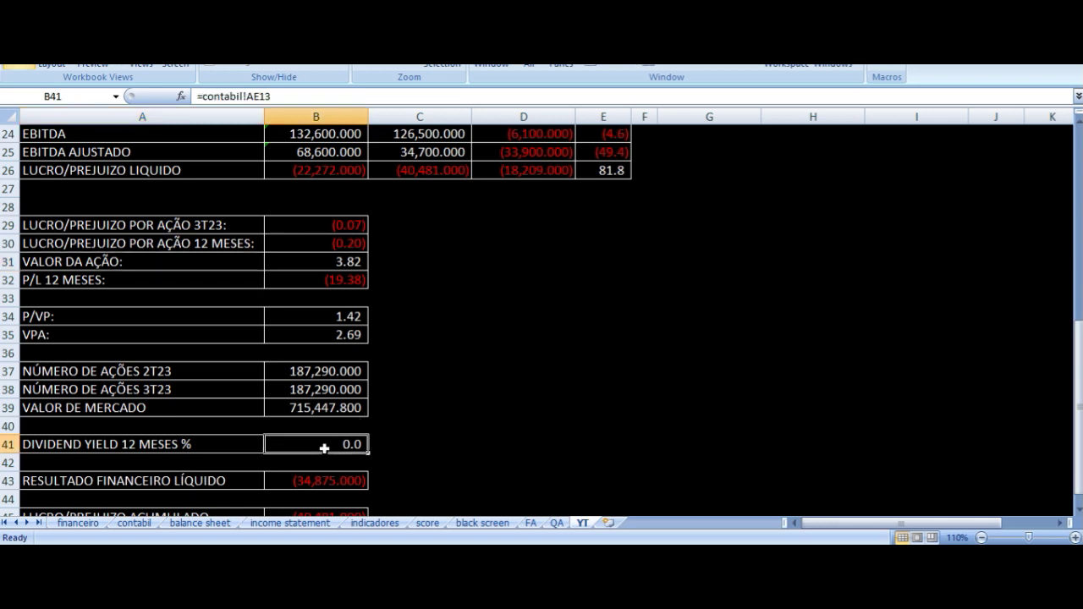
click(303, 373)
key(Down)
key(Down)
key(Left)
key(Right)
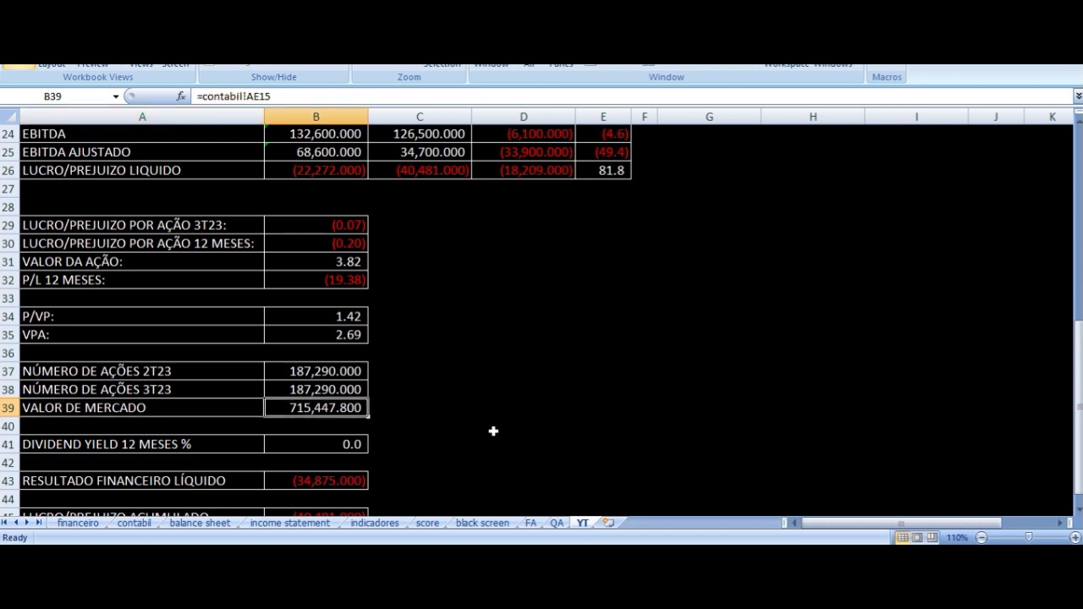
Check the DIVIDEND YIELD 12 MESES % row and continue to the RESULTADO FINANCEIRO LÍQUIDO value in B43
key(Down)
key(Down)
key(Left)
key(Right)
key(Down)
key(Down)
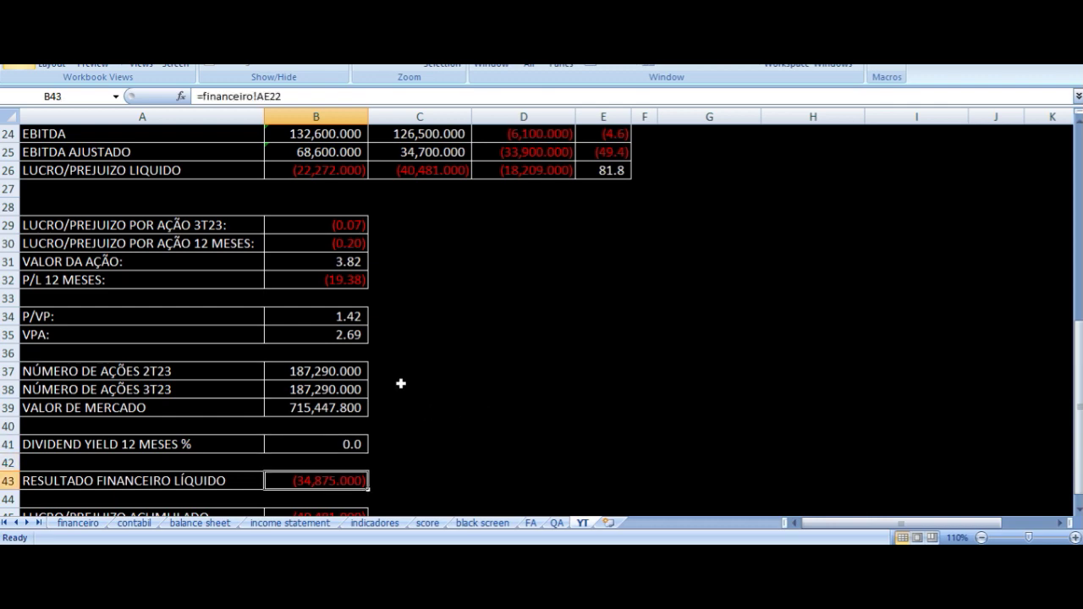
Look over the whole sheet again, from the quarterly margins to LUCRO/PREJUIZO ACUMULADO, and return to the quarterly tables
scroll(401, 383, up, 8)
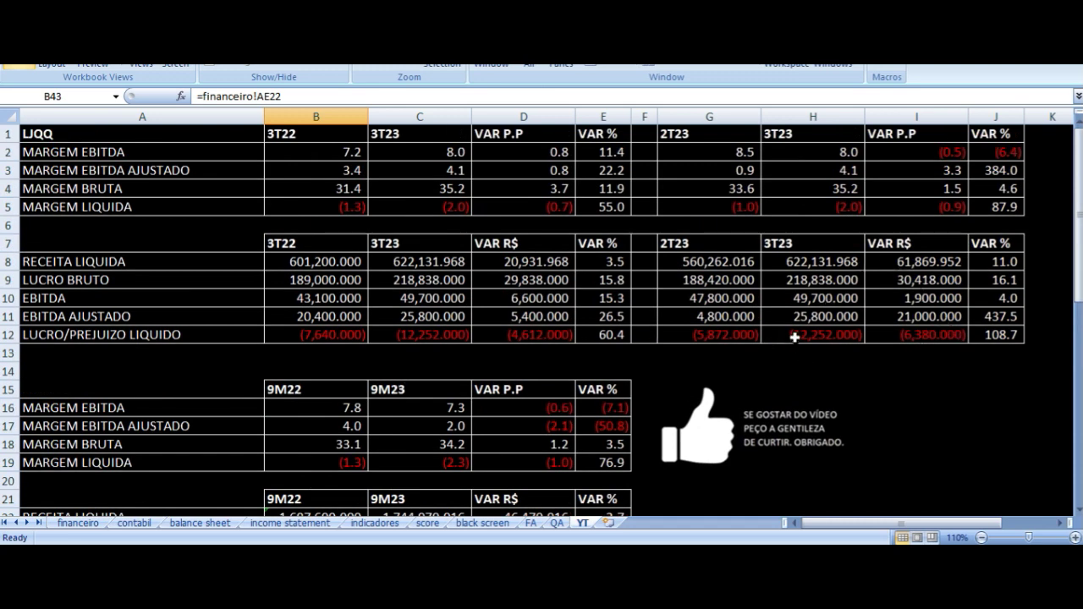
scroll(519, 387, down, 5)
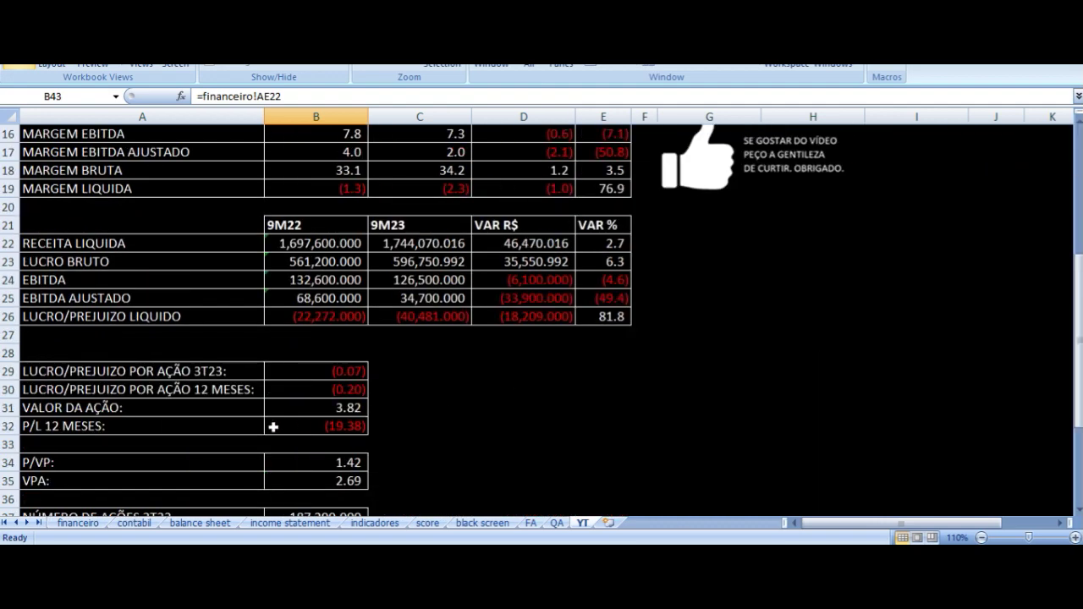
scroll(288, 431, down, 1)
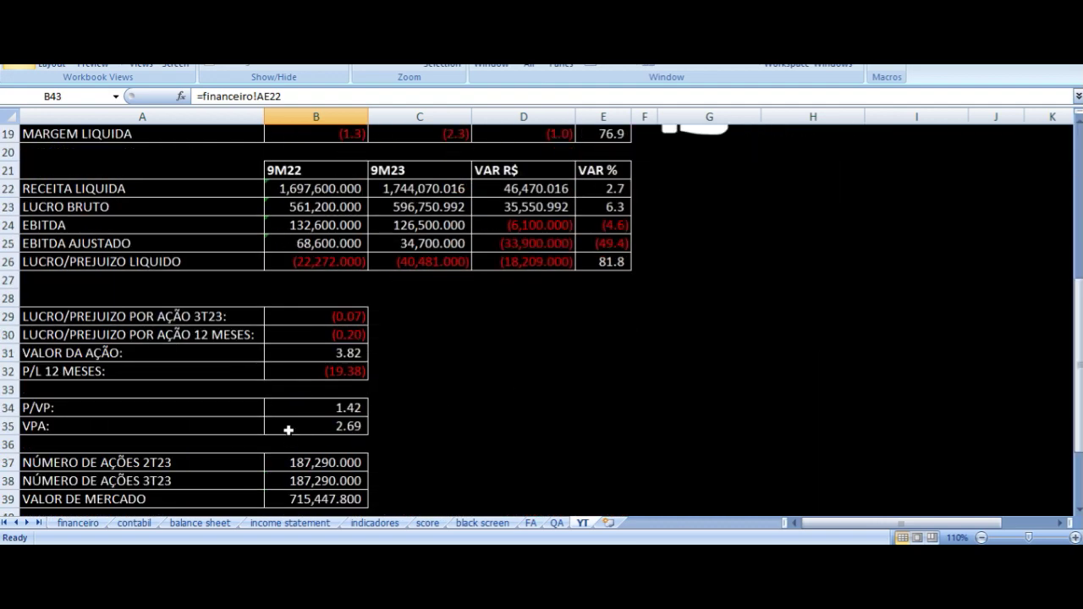
scroll(288, 430, down, 2)
scroll(447, 441, up, 7)
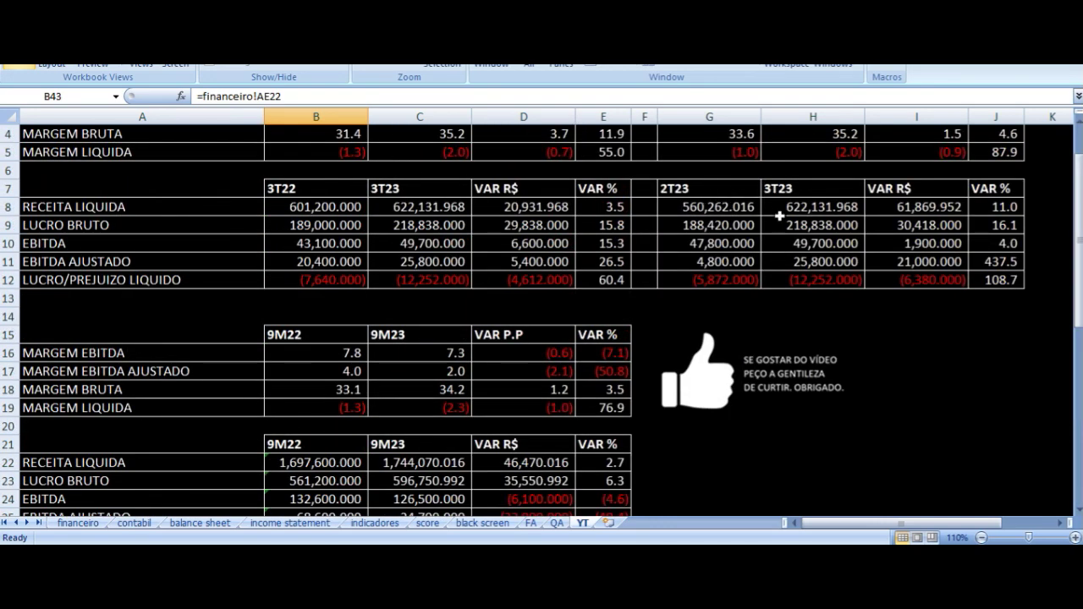
scroll(791, 249, up, 1)
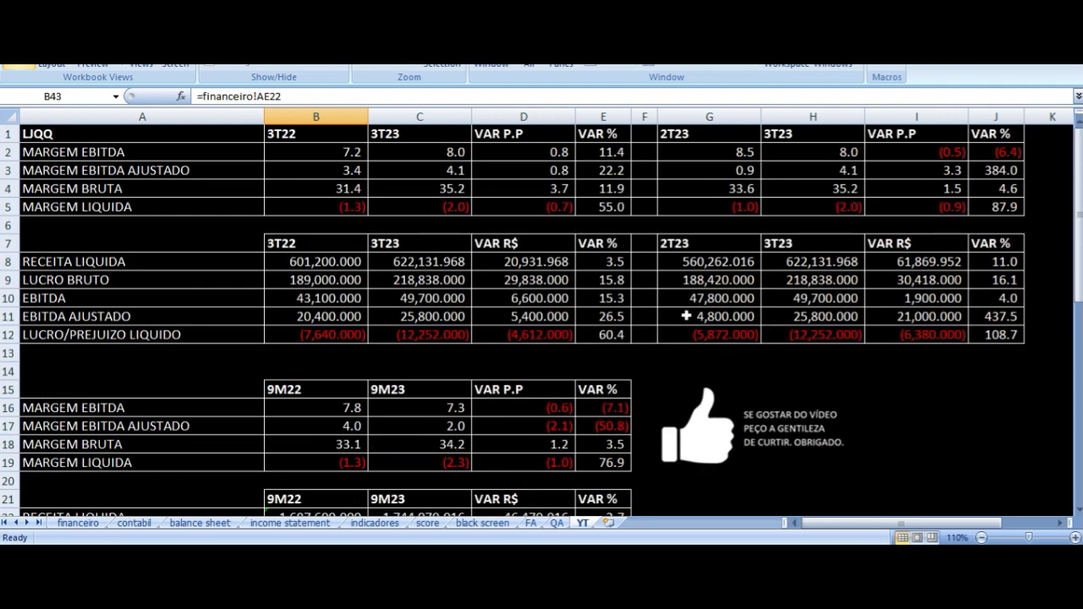
scroll(669, 285, down, 11)
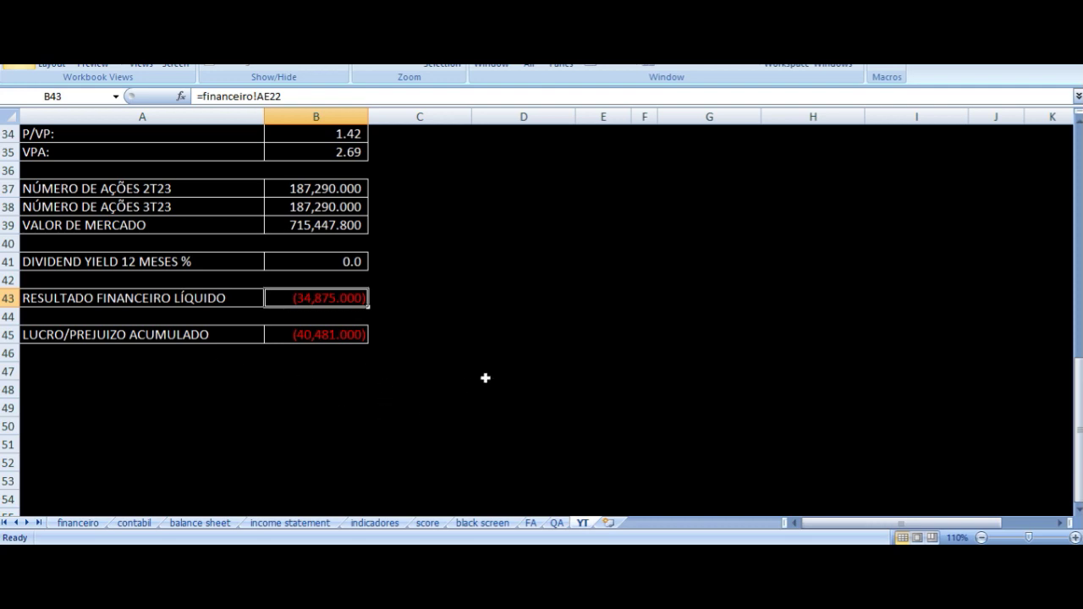
scroll(485, 378, up, 11)
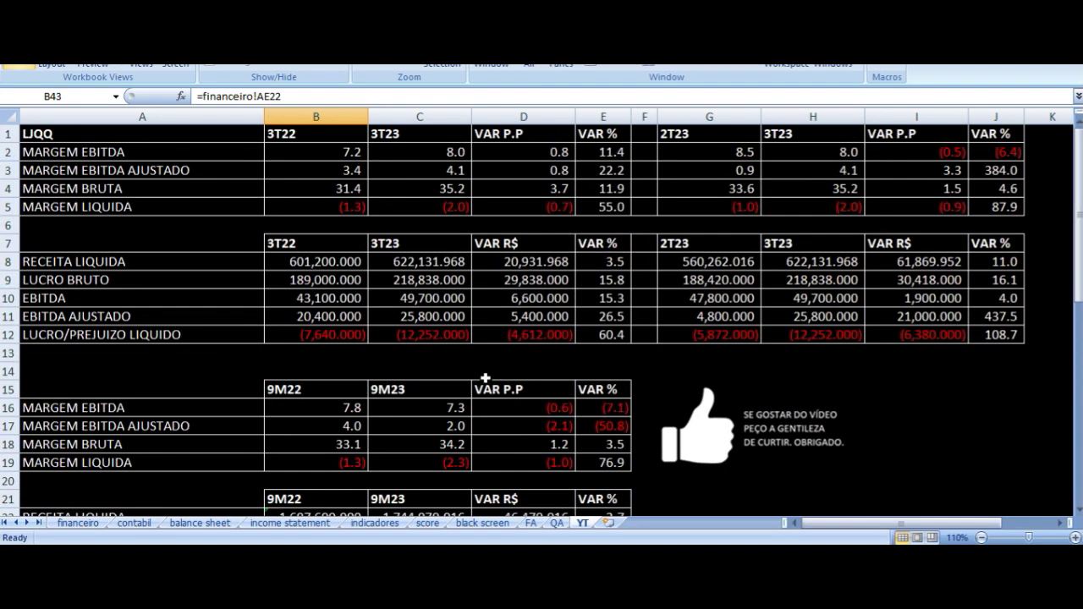